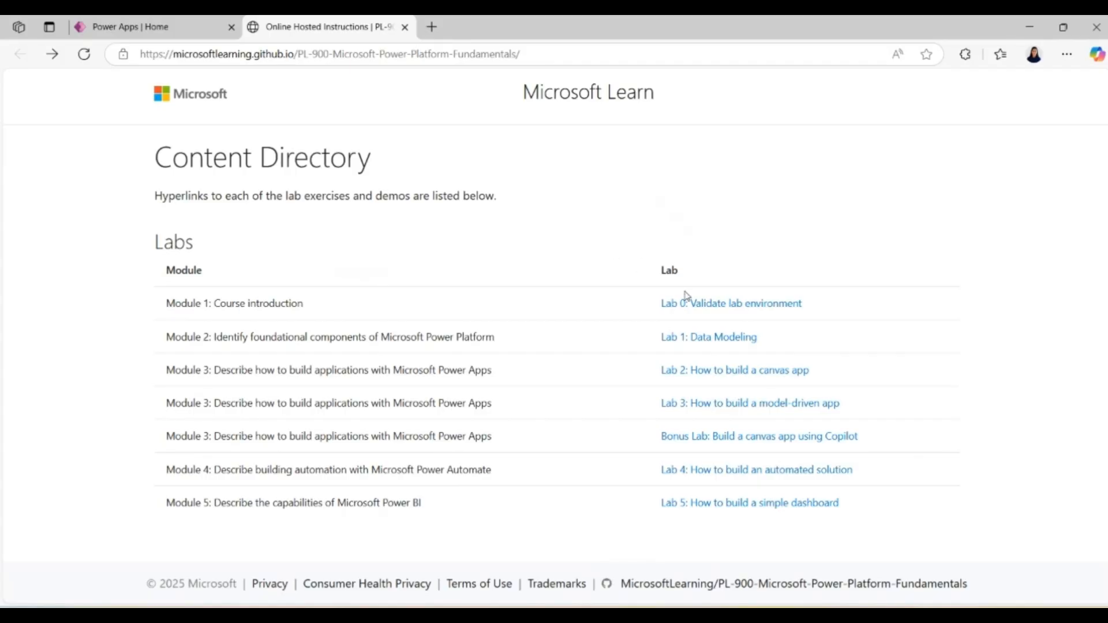
Step: Open the Lab 0: Validate lab environment instructions and read through the scenario and setup exercise
{"action": "left_click", "coordinate": [694, 309]}
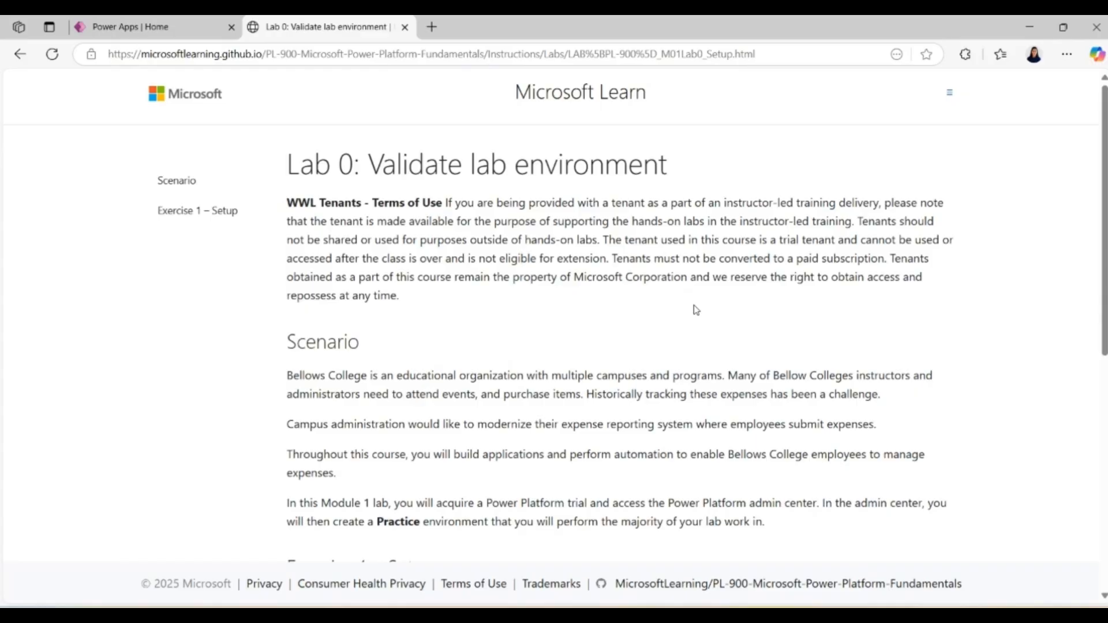
{"action": "scroll", "coordinate": [695, 310], "scroll_direction": "down", "scroll_amount": 6}
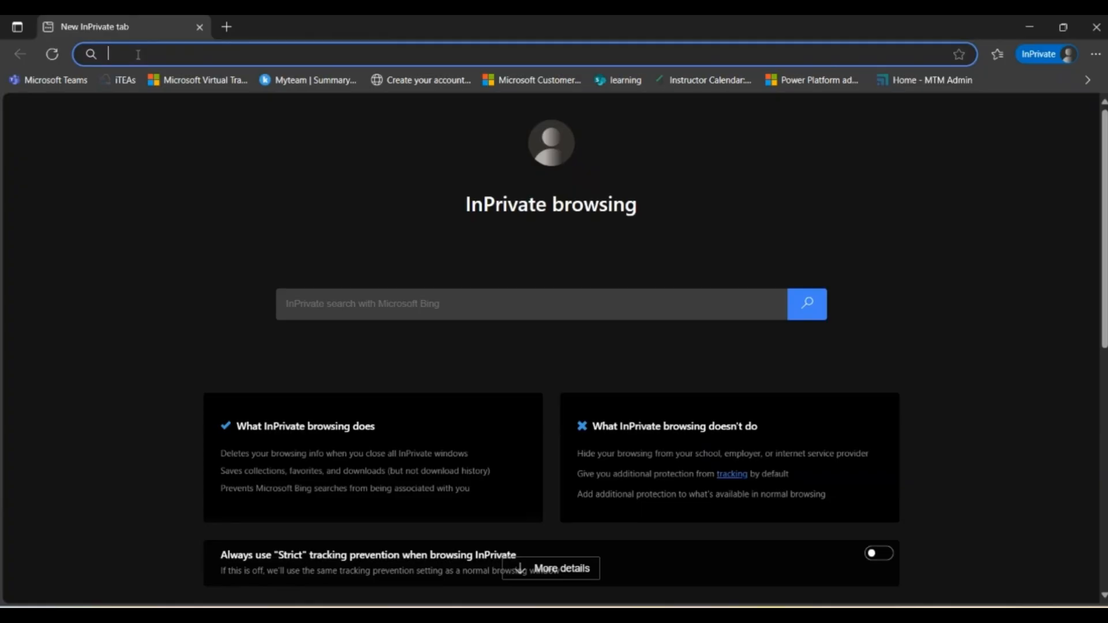
Step: Go to the Power Apps home page at make.powerapps.com in the InPrivate browser window
{"action": "type", "text": "po"}
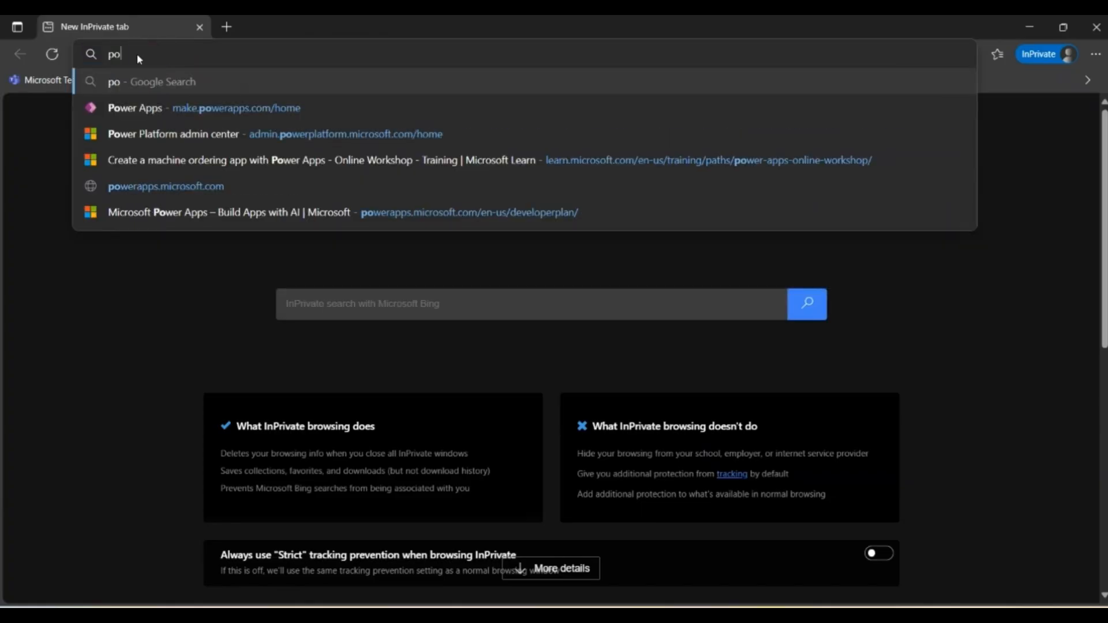
{"action": "type", "text": "wer"}
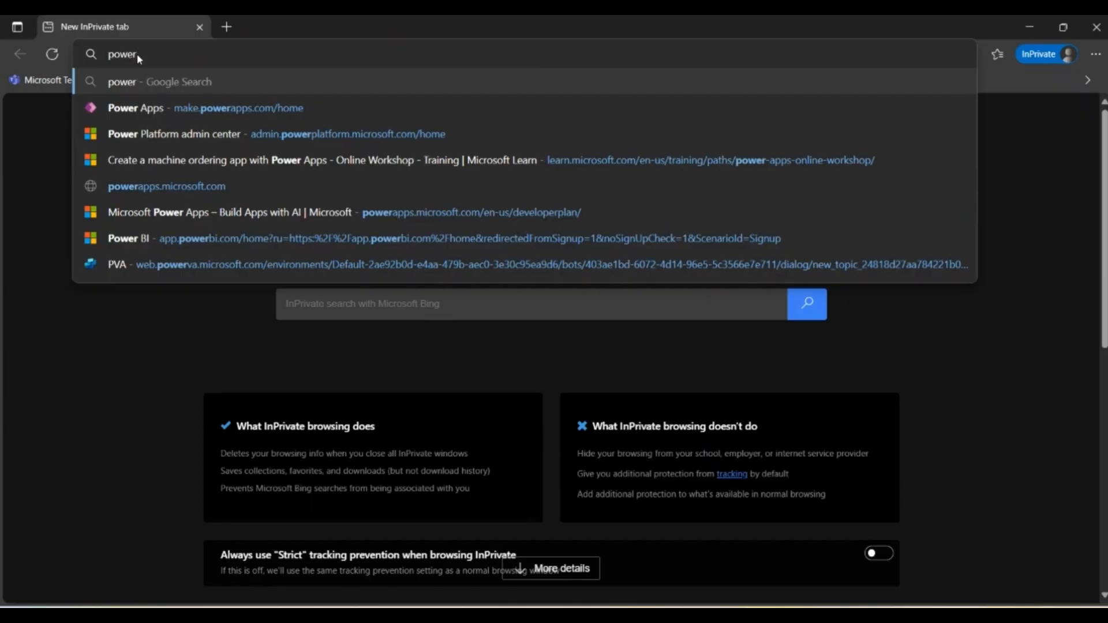
{"action": "left_click", "coordinate": [136, 111]}
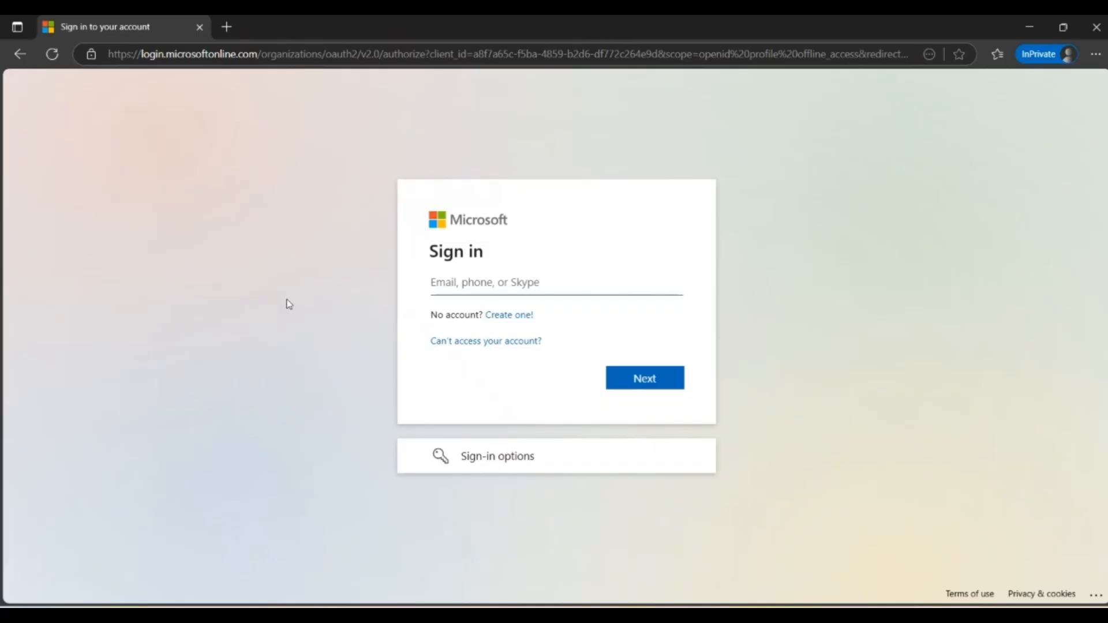
Step: Sign in to Microsoft with the saved admin account, using its stored e-mail and password
{"action": "left_click", "coordinate": [435, 282]}
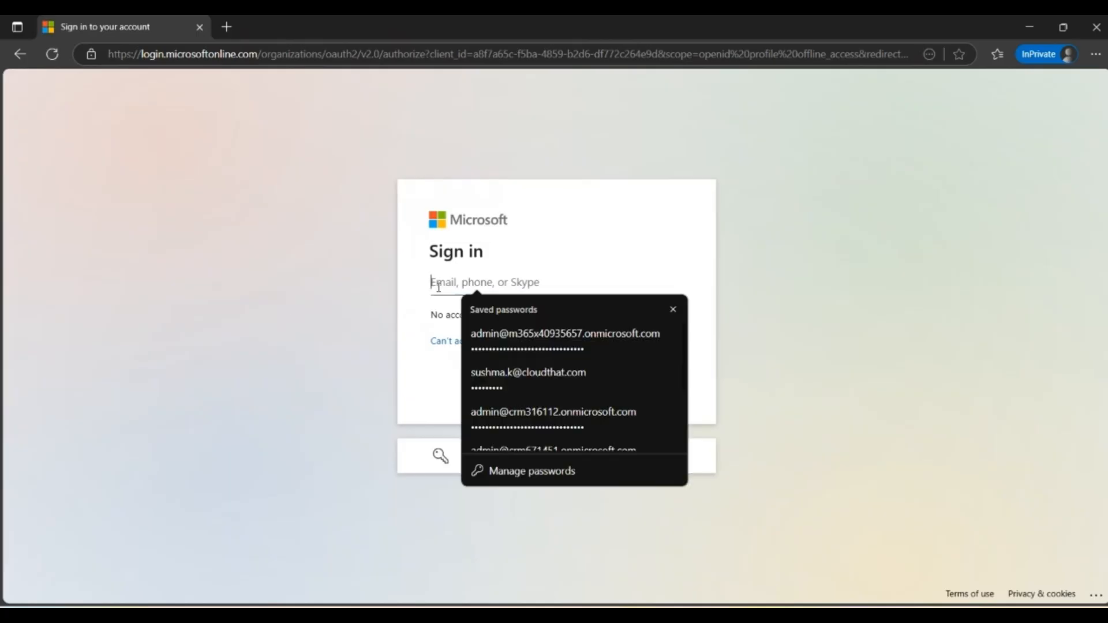
{"action": "left_click", "coordinate": [518, 348]}
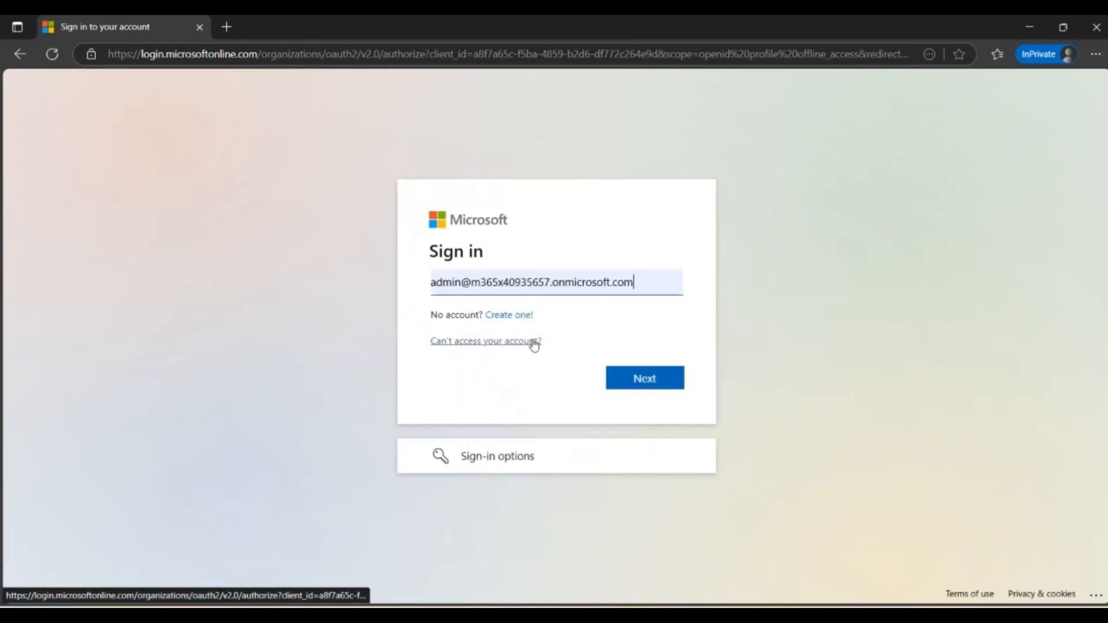
{"action": "left_click", "coordinate": [614, 378]}
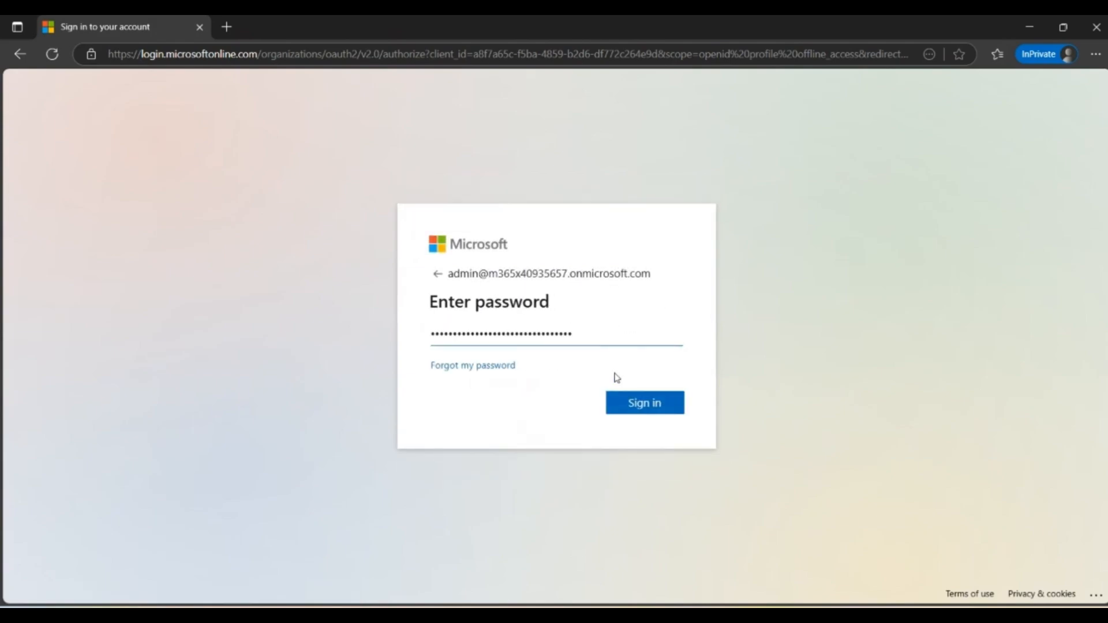
{"action": "left_click", "coordinate": [635, 412]}
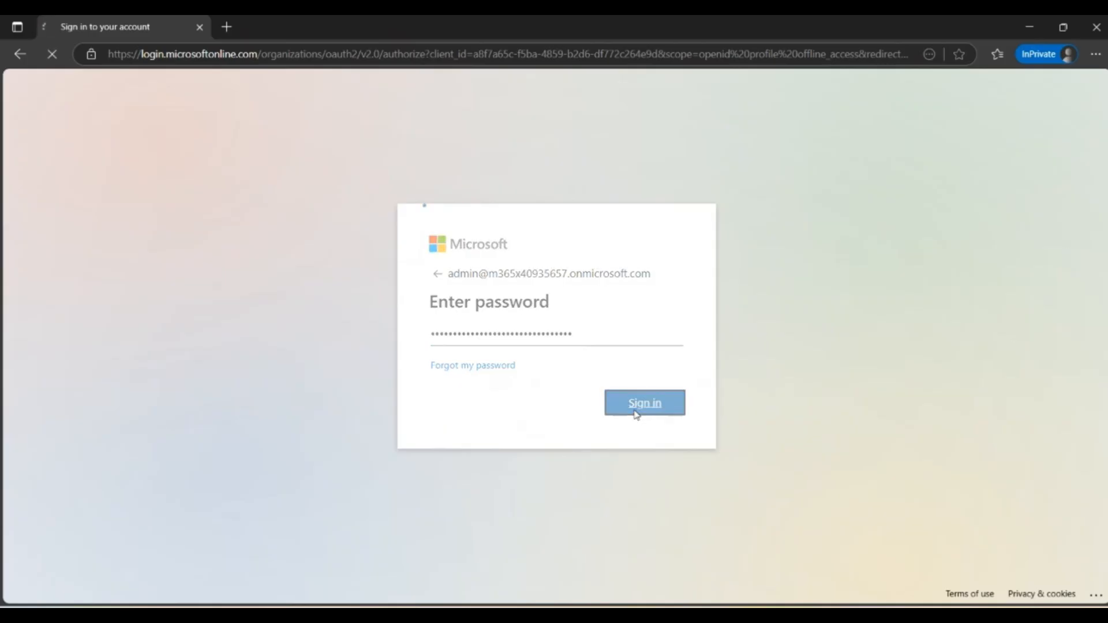
{"action": "left_click", "coordinate": [637, 412]}
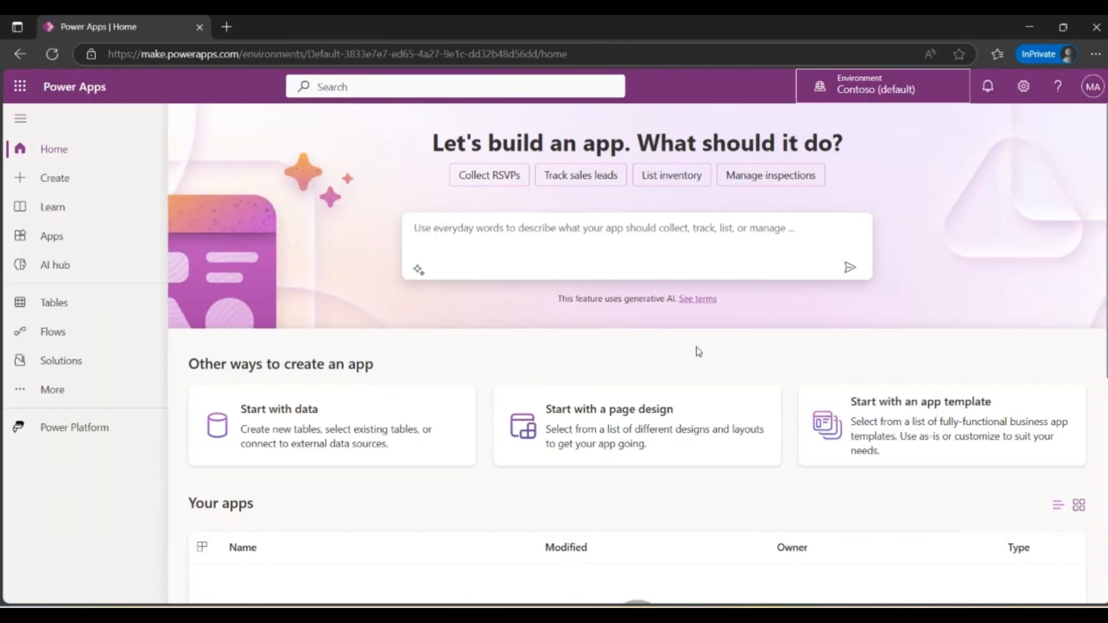
Step: Switch the Power Apps environment to Dev One and check the selection in the environment list
{"action": "left_click", "coordinate": [869, 99]}
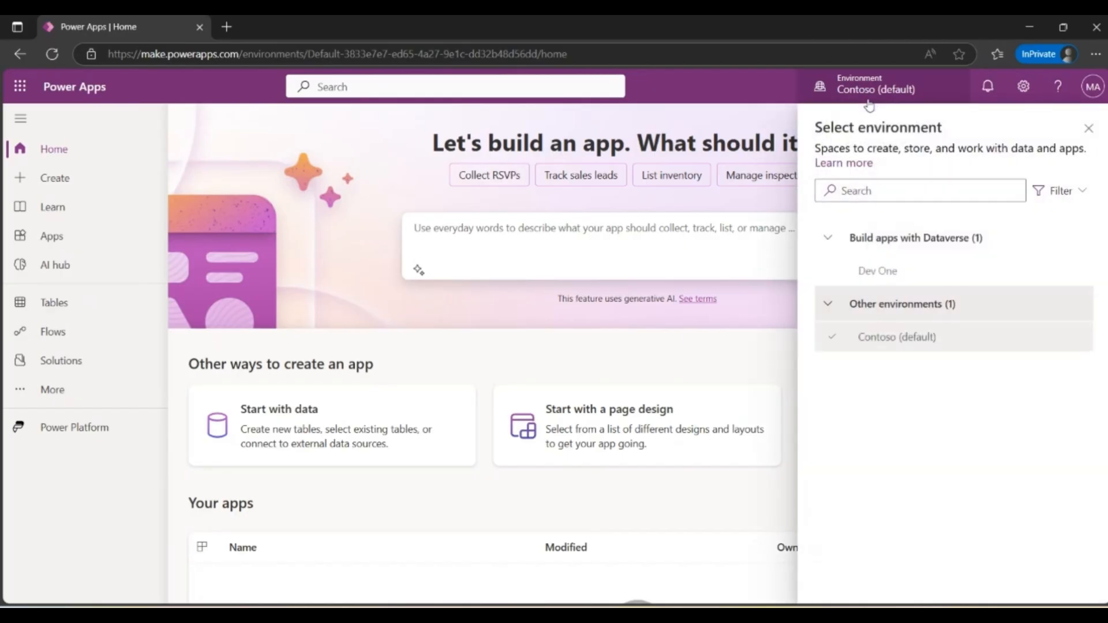
{"action": "left_click", "coordinate": [875, 272]}
{"action": "left_click", "coordinate": [875, 272]}
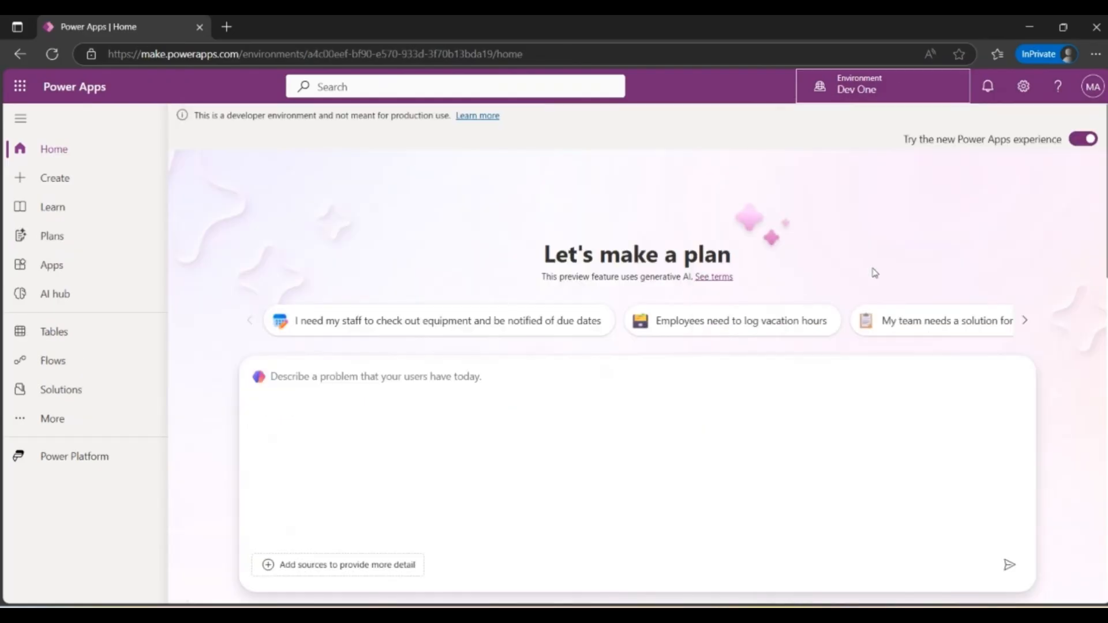
{"action": "left_click", "coordinate": [850, 89]}
{"action": "mouse_move", "coordinate": [887, 277]}
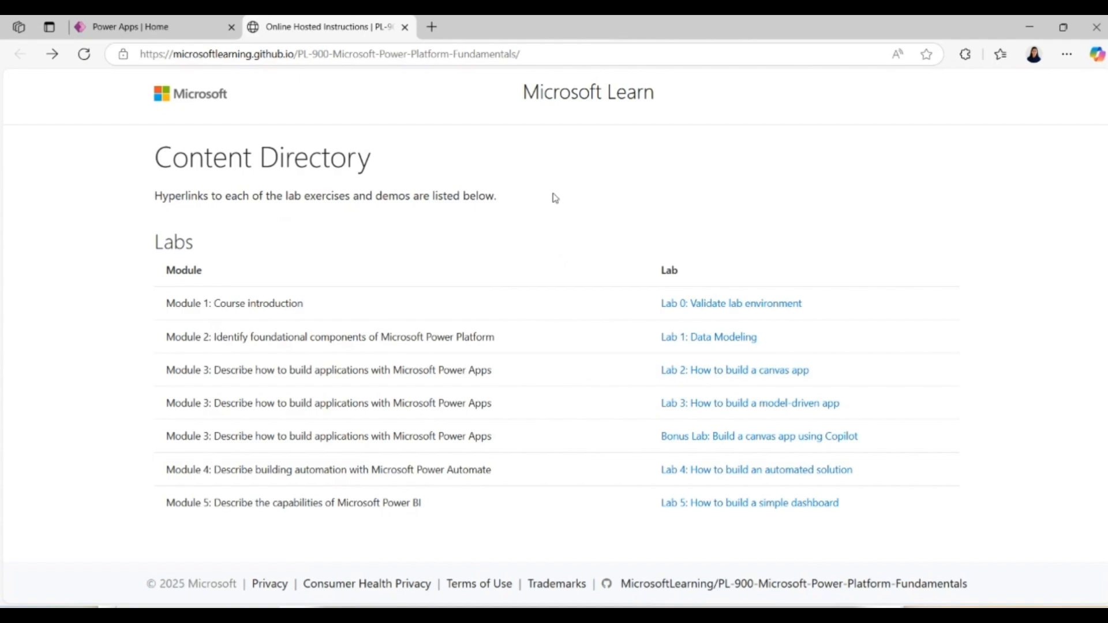
Step: Open the Lab 1: Data Modeling instructions, read up to Task #1, and copy the table display name "Expense"
{"action": "left_click", "coordinate": [726, 338]}
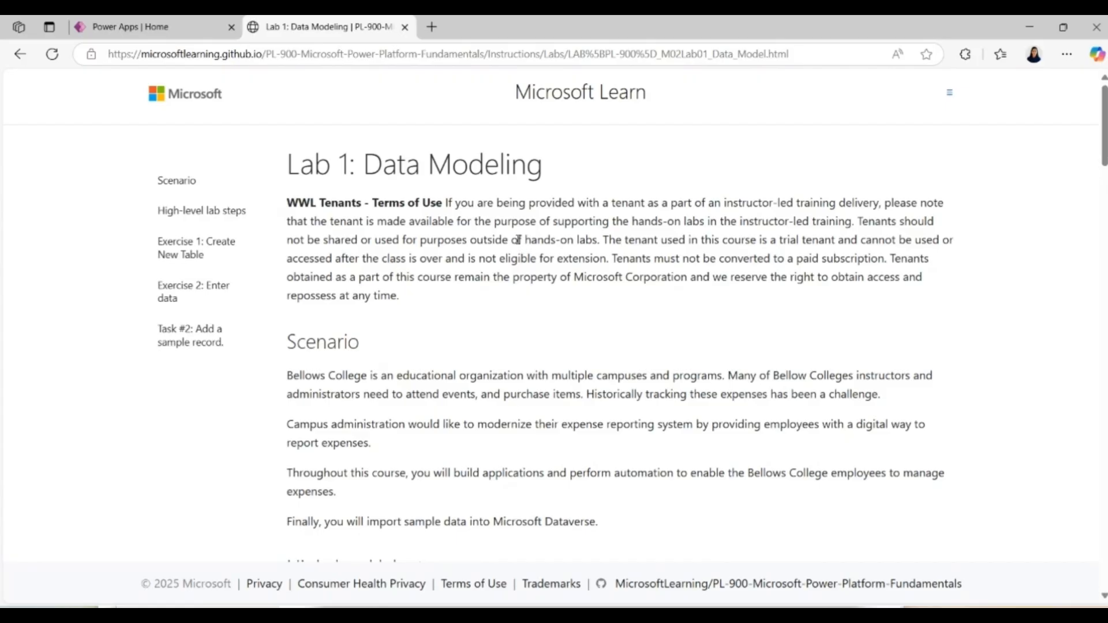
{"action": "scroll", "coordinate": [517, 239], "scroll_direction": "down", "scroll_amount": 6}
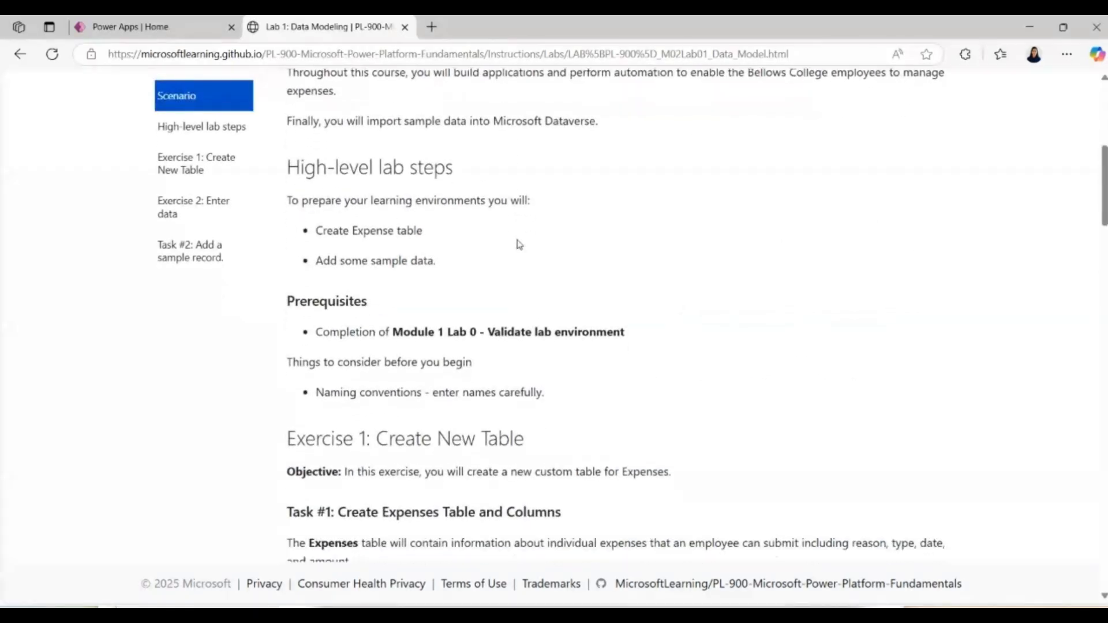
{"action": "scroll", "coordinate": [519, 245], "scroll_direction": "down", "scroll_amount": 1}
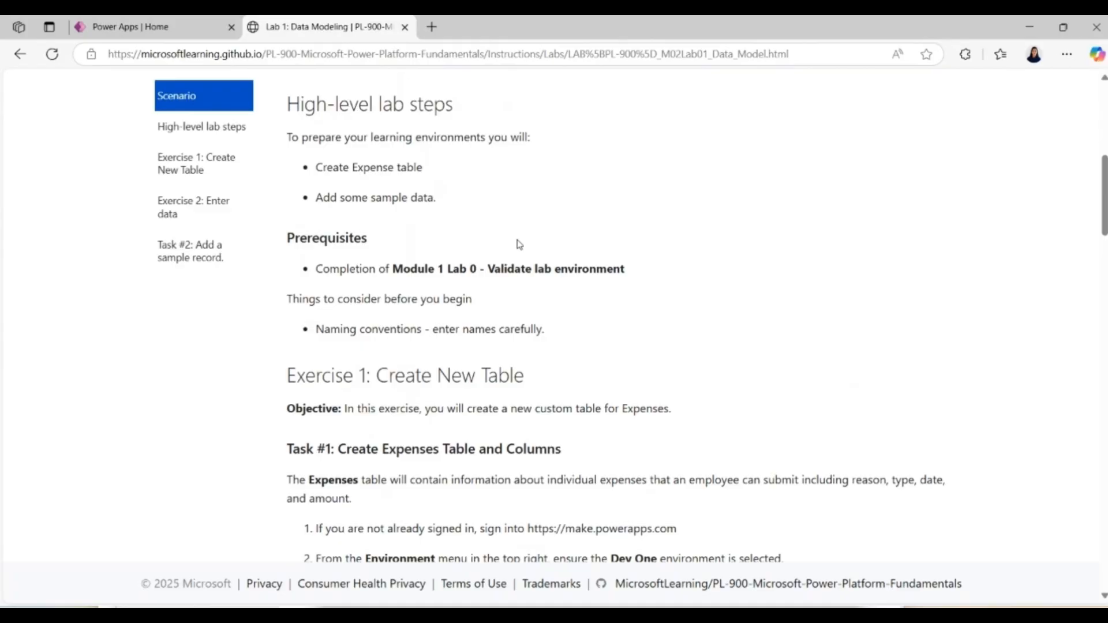
{"action": "scroll", "coordinate": [519, 244], "scroll_direction": "down", "scroll_amount": 4}
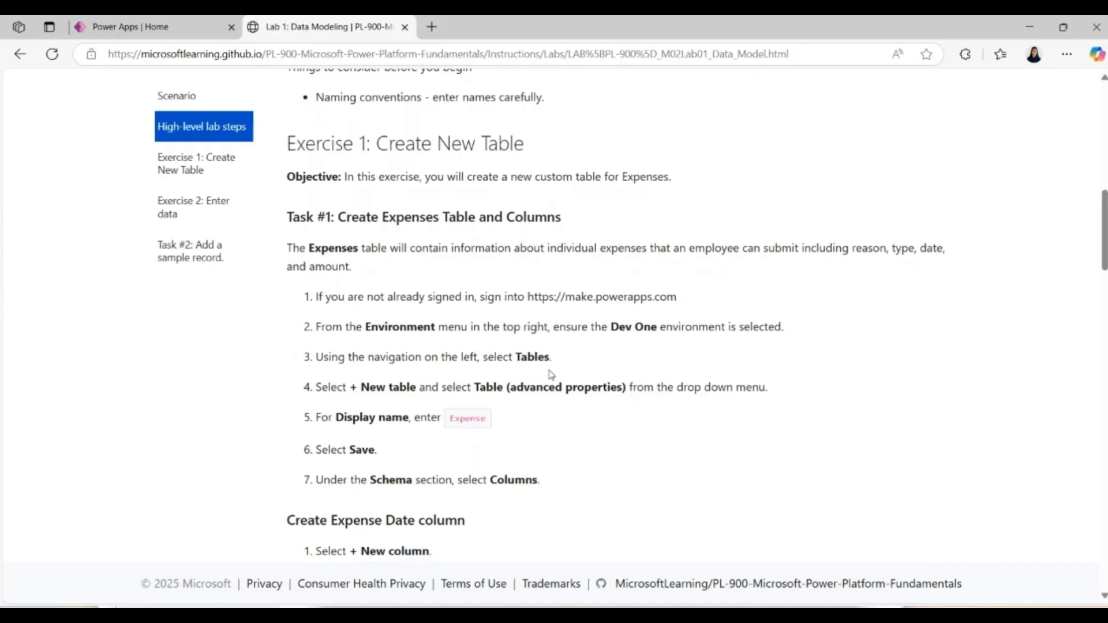
{"action": "scroll", "coordinate": [551, 375], "scroll_direction": "down", "scroll_amount": 2}
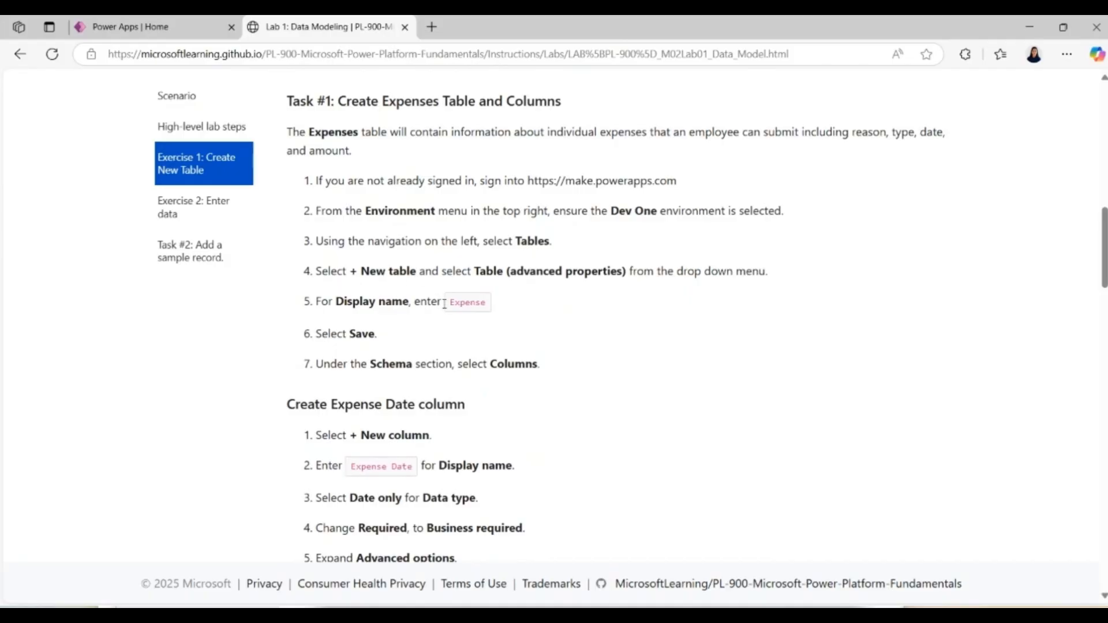
{"action": "left_click_drag", "start_coordinate": [450, 309], "coordinate": [490, 314]}
{"action": "key", "text": "ctrl+c"}
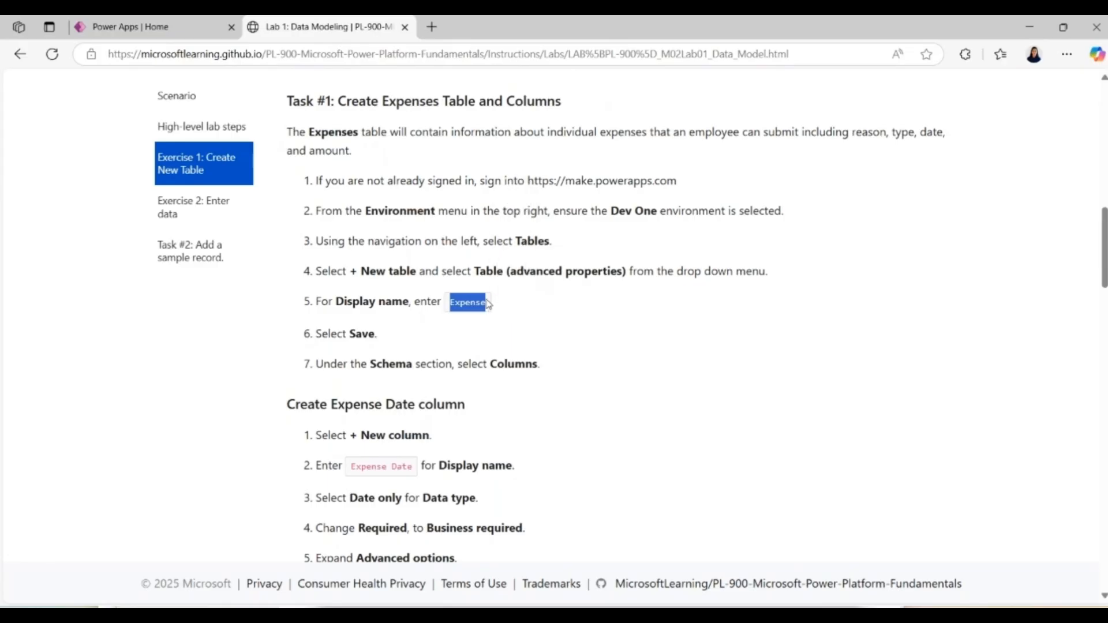
Step: Switch to Power Apps, create and save a blank table named Expense in Dev One, and open that table
{"action": "left_click", "coordinate": [131, 26]}
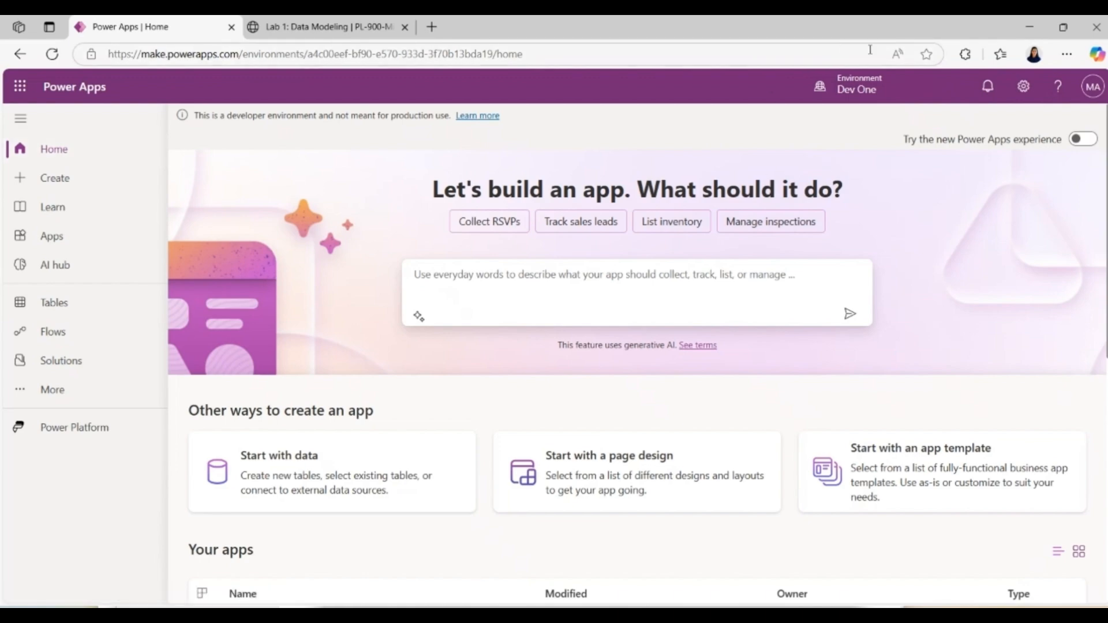
{"action": "mouse_move", "coordinate": [846, 107]}
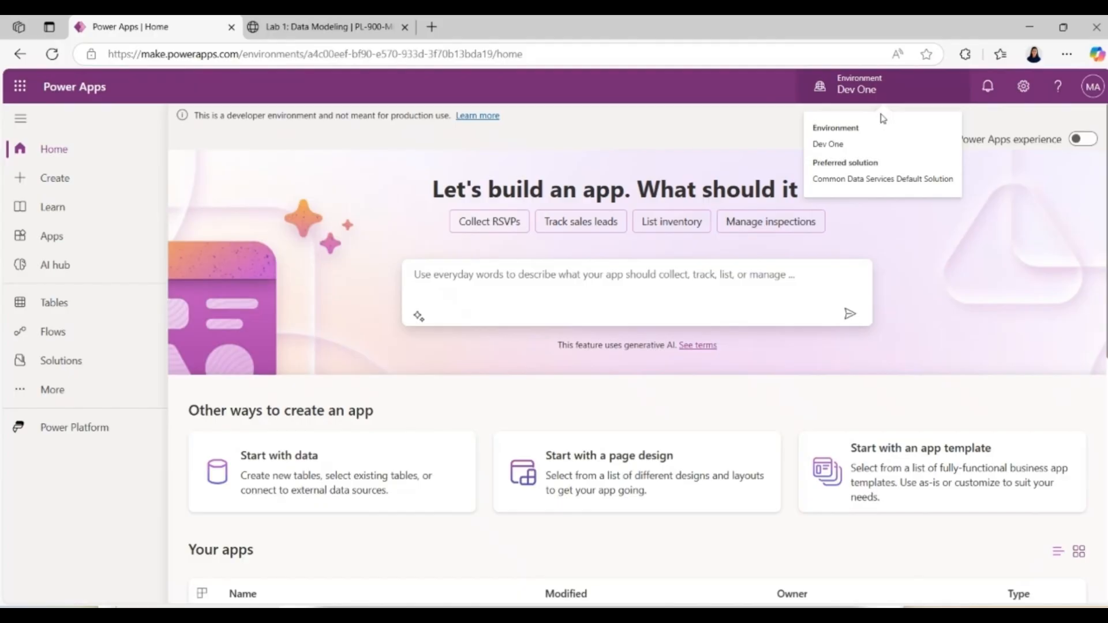
{"action": "left_click", "coordinate": [74, 318]}
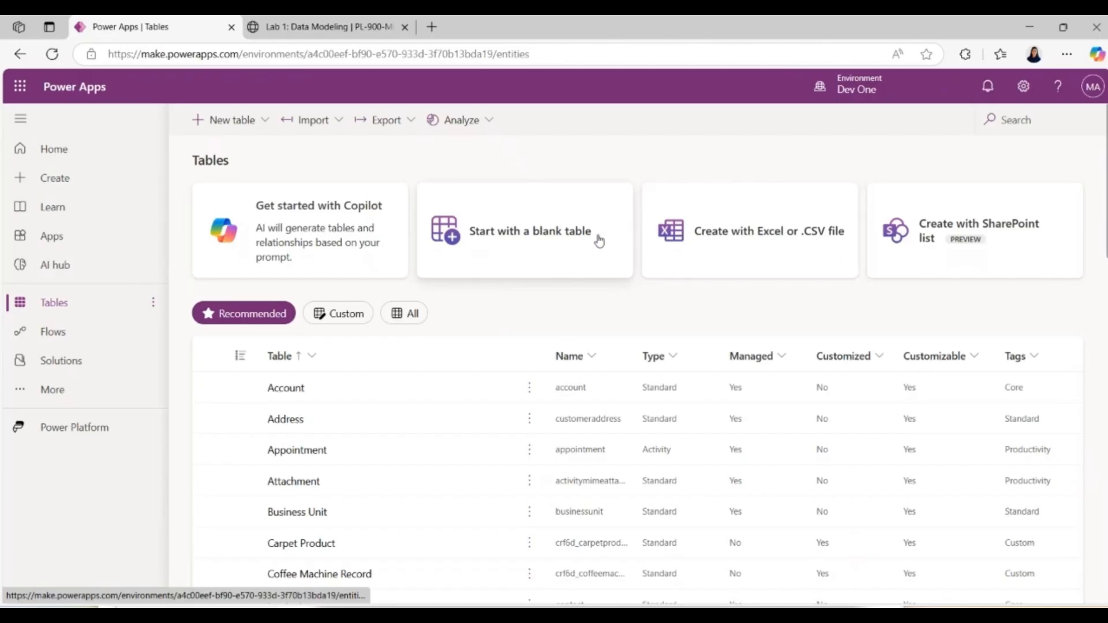
{"action": "left_click", "coordinate": [548, 240]}
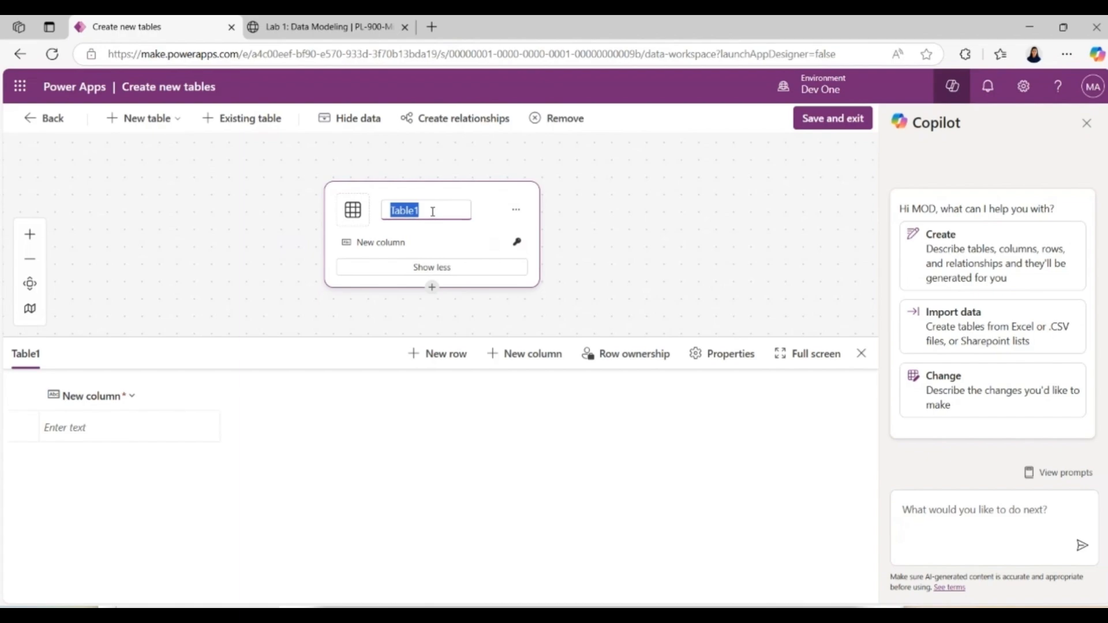
{"action": "key", "text": "BackSpace"}
{"action": "type", "text": "Expense"}
{"action": "key", "text": "Return"}
{"action": "left_click", "coordinate": [826, 122]}
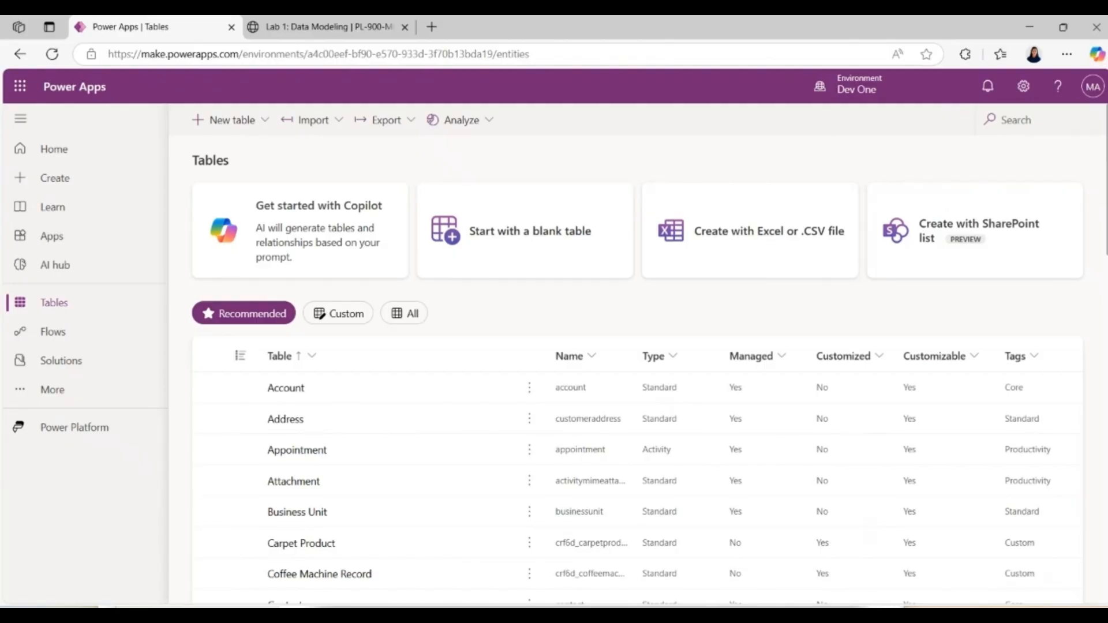
{"action": "scroll", "coordinate": [638, 369], "scroll_direction": "down", "scroll_amount": 7}
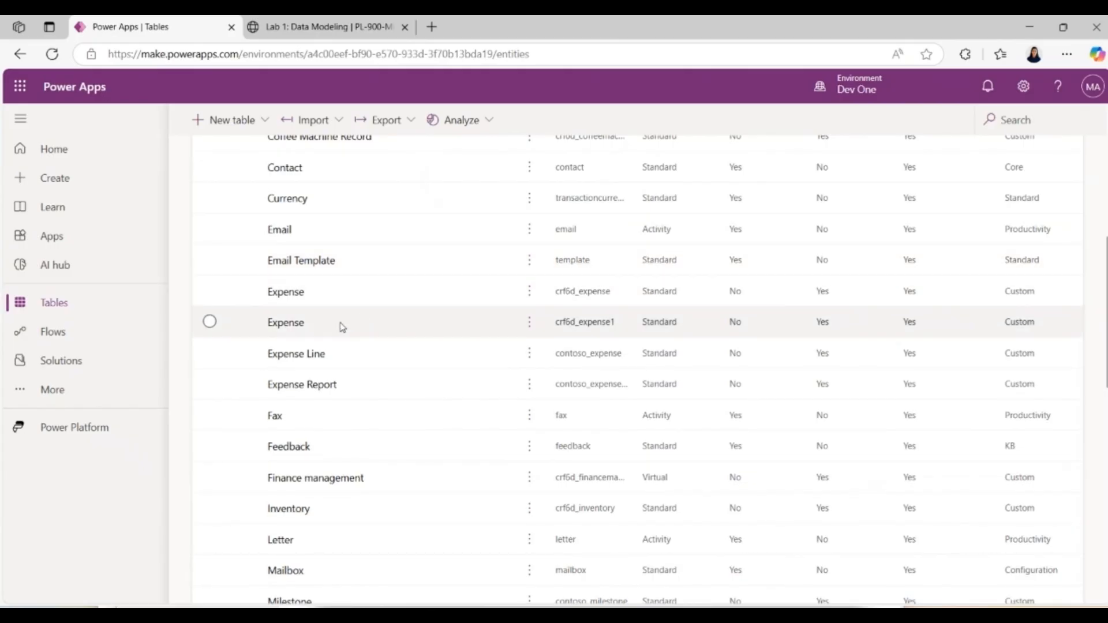
{"action": "left_click", "coordinate": [285, 323]}
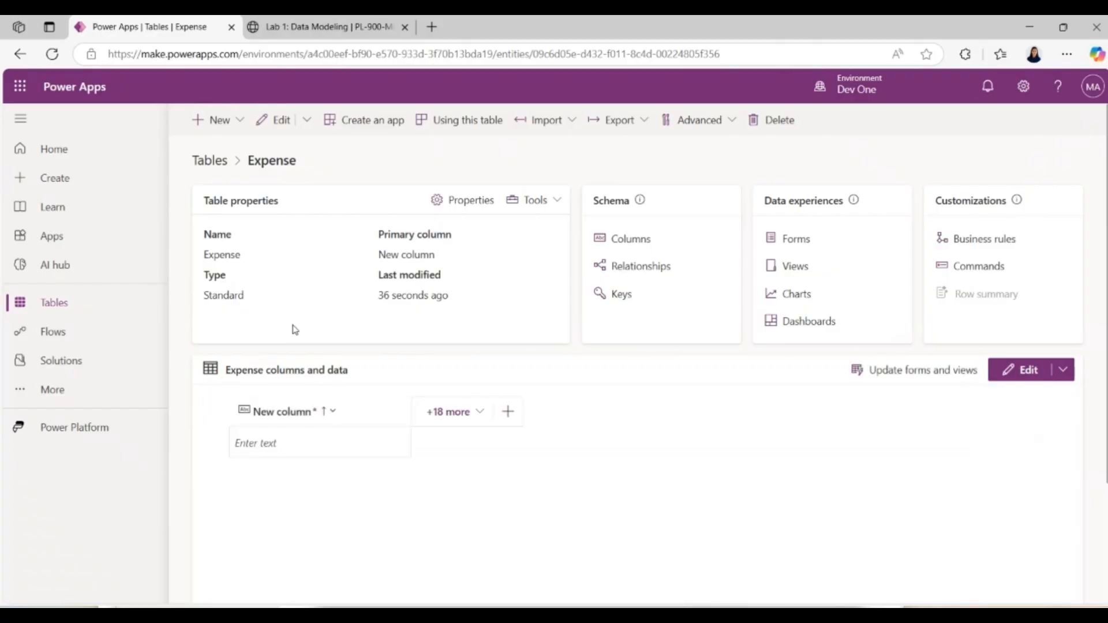
Step: Return to the Lab 1 instructions and select the display name "Expense Date" in the Create Expense Date column section
{"action": "left_click", "coordinate": [329, 21]}
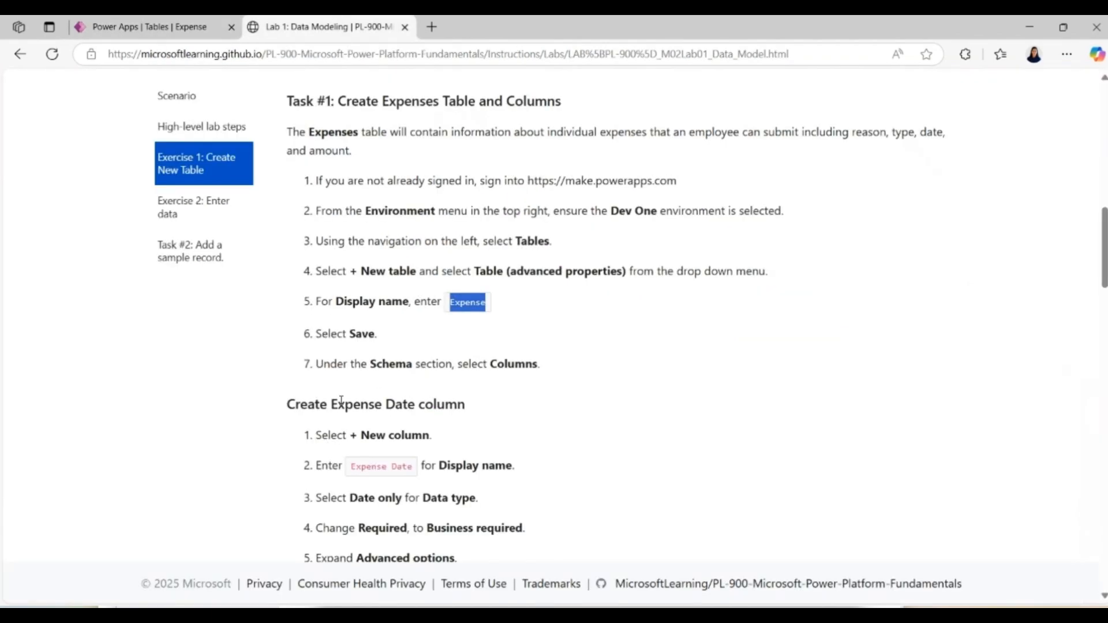
{"action": "scroll", "coordinate": [573, 366], "scroll_direction": "down", "scroll_amount": 3}
{"action": "left_click", "coordinate": [382, 293]}
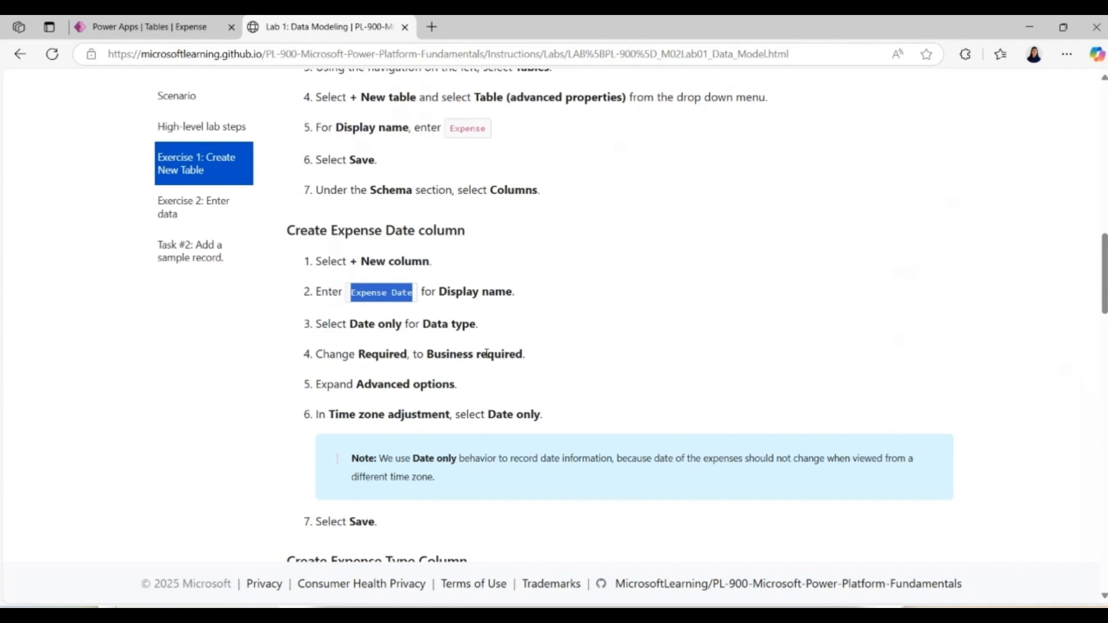
Step: Switch back to Power Apps and start a new column in the Expense table with the display name Expense Date
{"action": "left_click", "coordinate": [180, 22]}
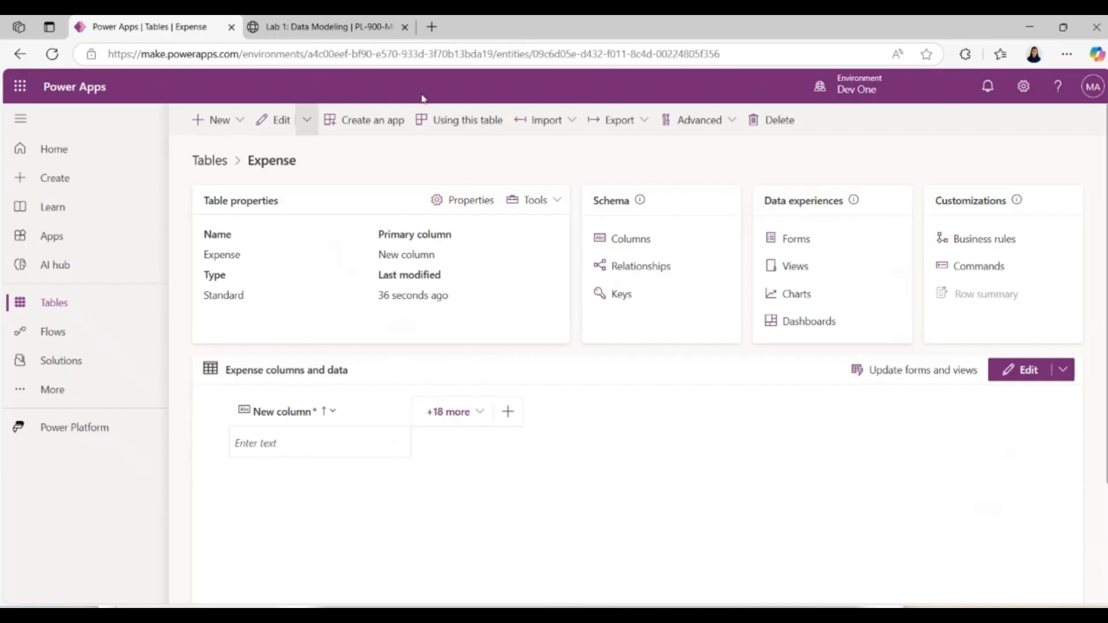
{"action": "left_click", "coordinate": [219, 122]}
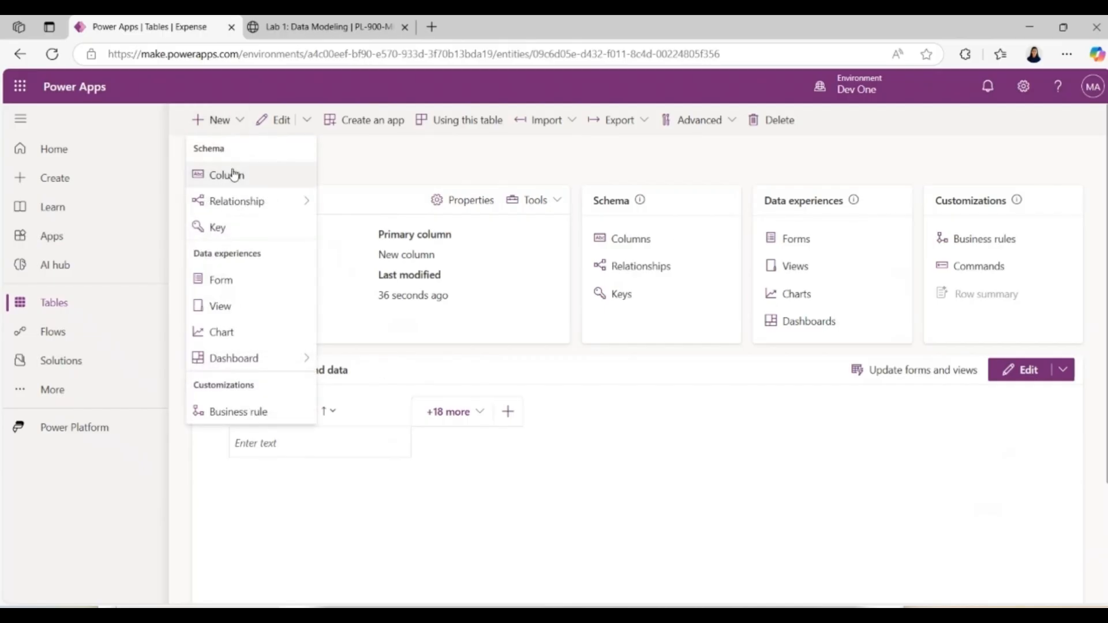
{"action": "left_click", "coordinate": [234, 180]}
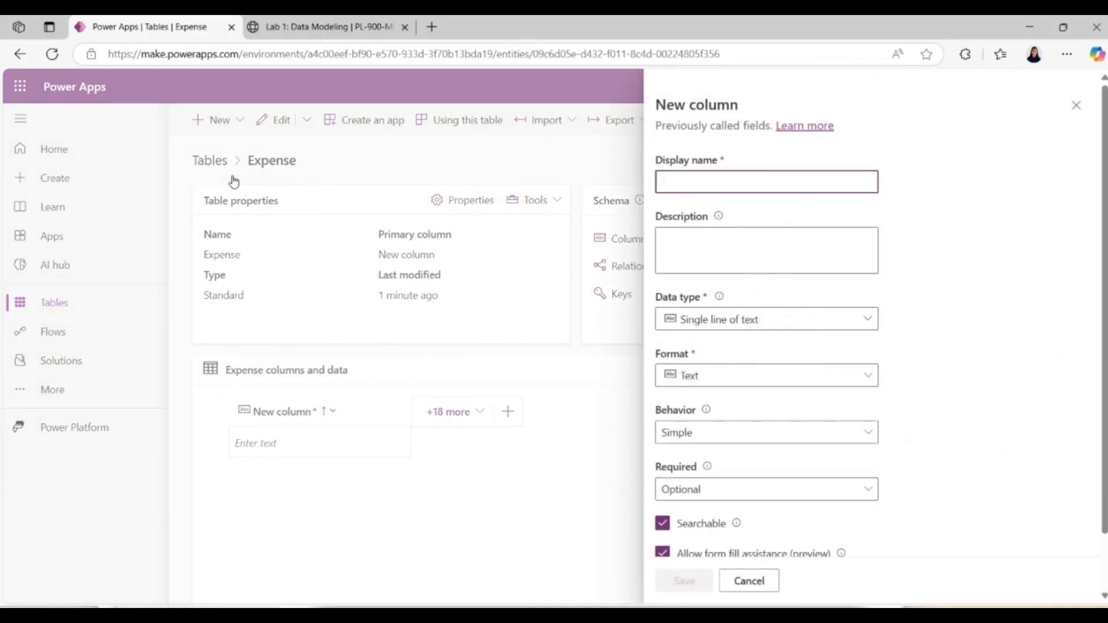
{"action": "type", "text": "Expense Date"}
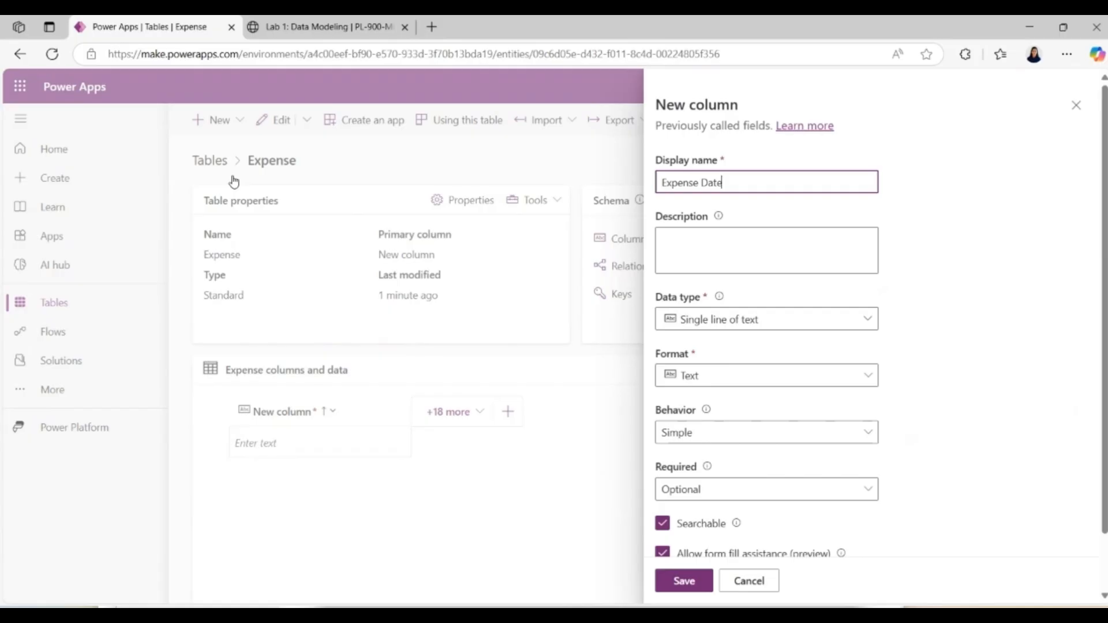
Step: Set the Expense Date column's data type to Date and time with the Date only format, and make it Business required
{"action": "left_click", "coordinate": [687, 317]}
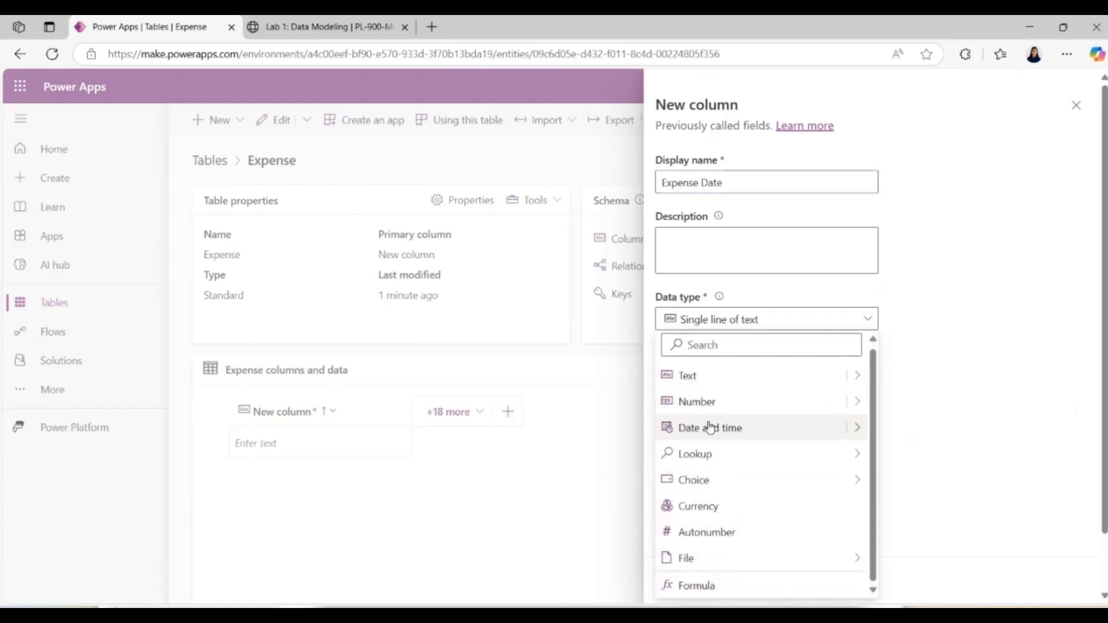
{"action": "left_click", "coordinate": [710, 430]}
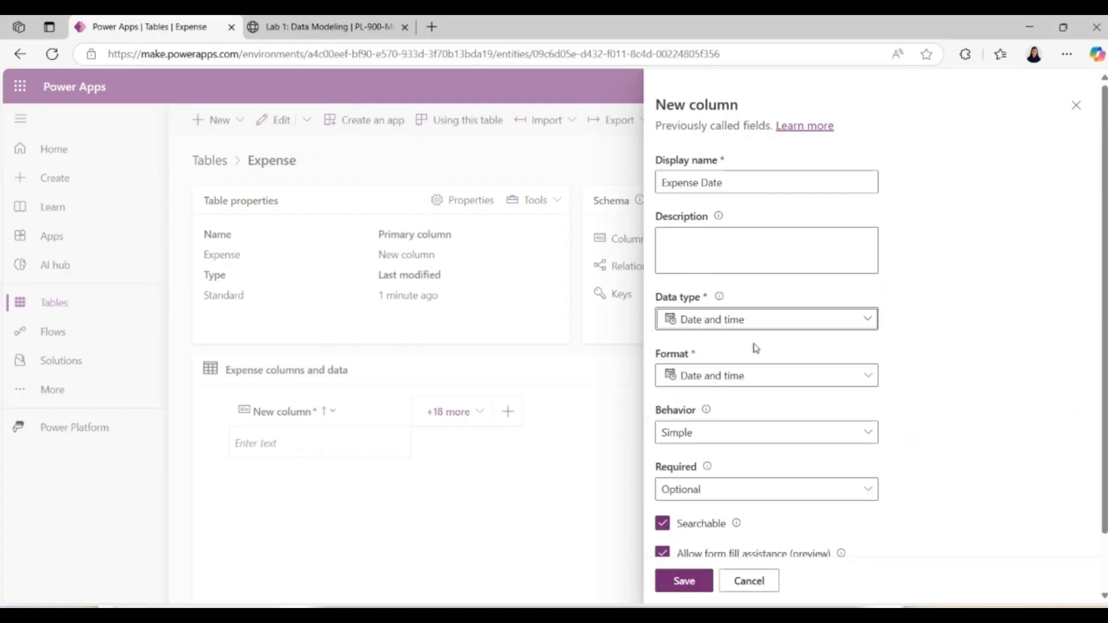
{"action": "left_click", "coordinate": [786, 321]}
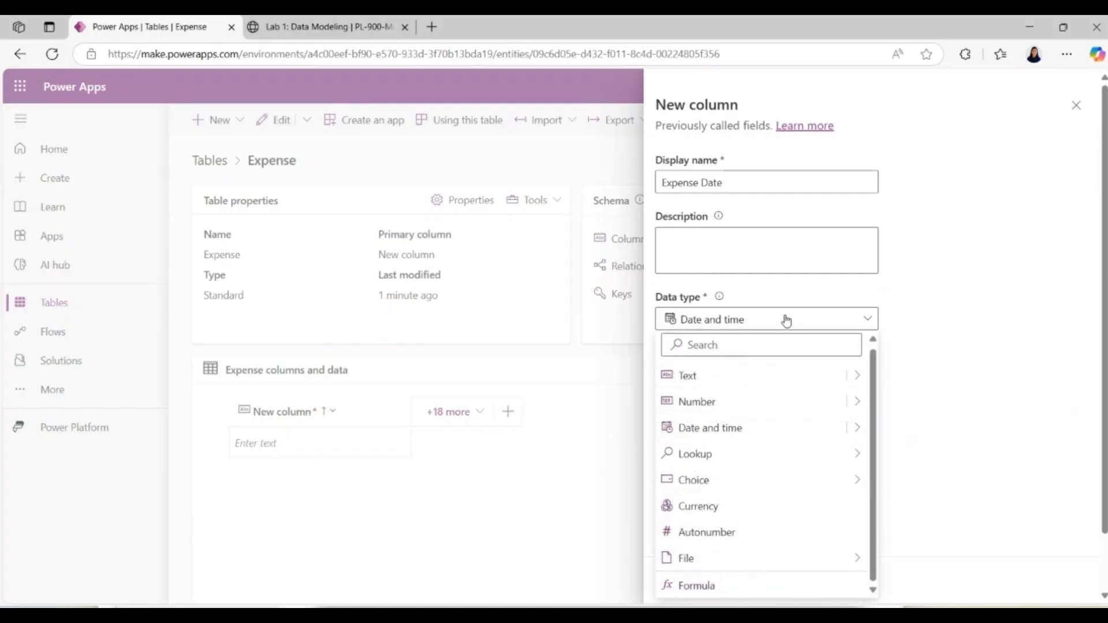
{"action": "mouse_move", "coordinate": [859, 431]}
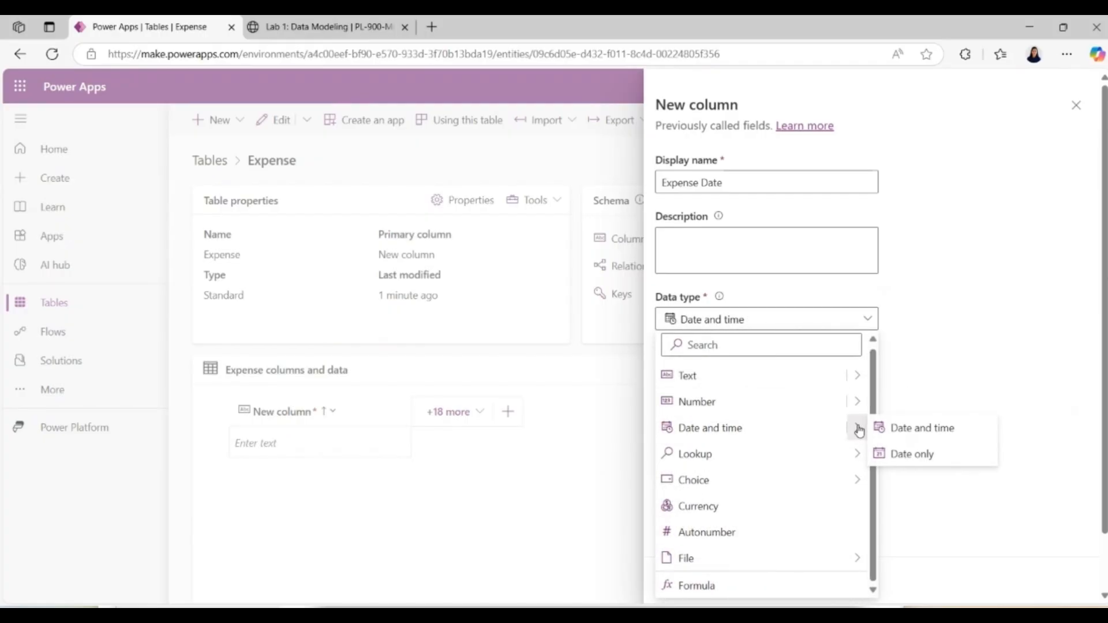
{"action": "left_click", "coordinate": [895, 456]}
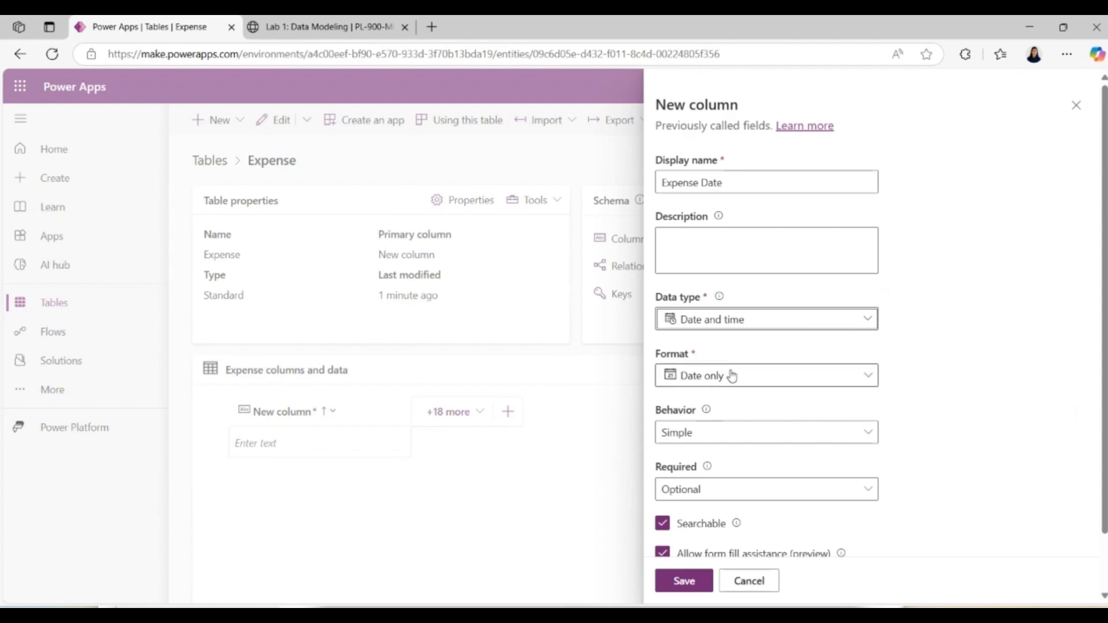
{"action": "left_click", "coordinate": [842, 492]}
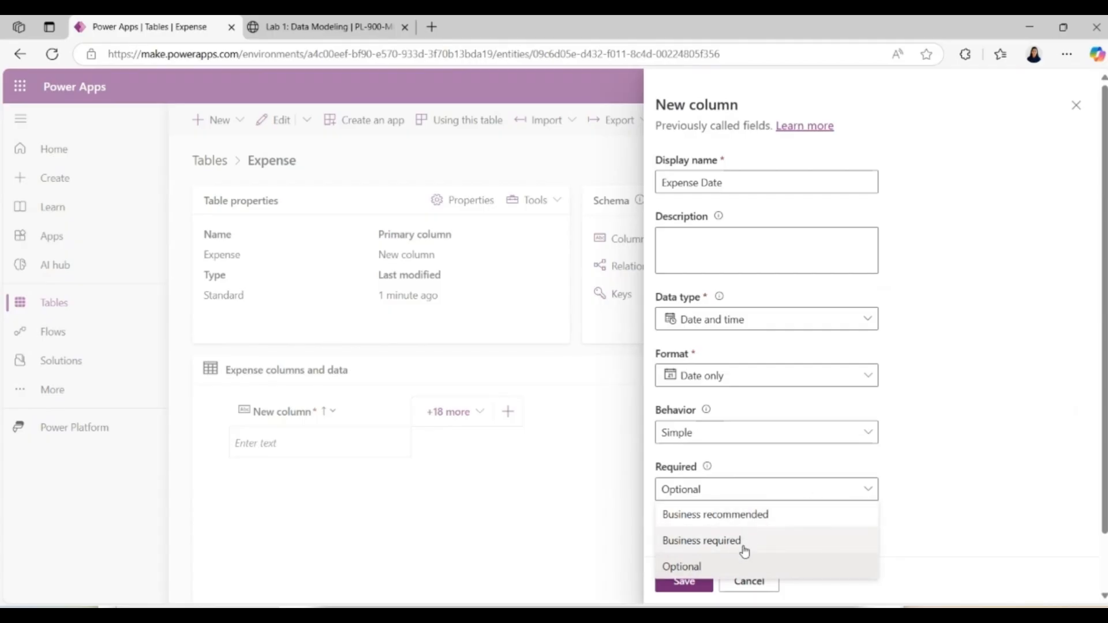
{"action": "left_click", "coordinate": [773, 542]}
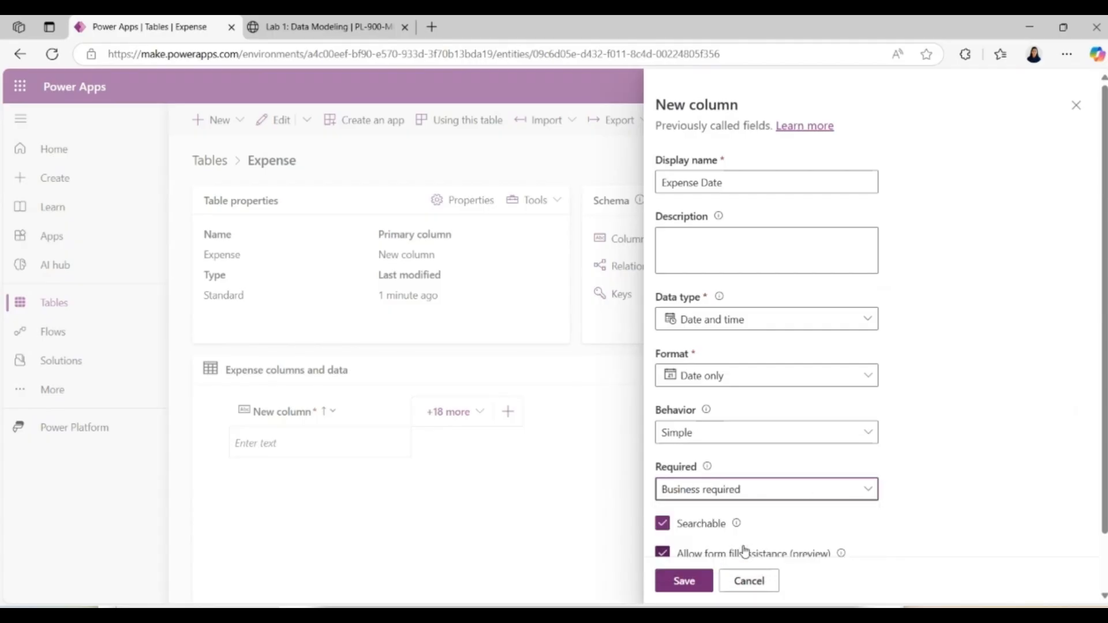
Step: In the column's advanced options, set the time zone adjustment to Date only and save the Expense Date column
{"action": "scroll", "coordinate": [1085, 582], "scroll_direction": "down", "scroll_amount": 2}
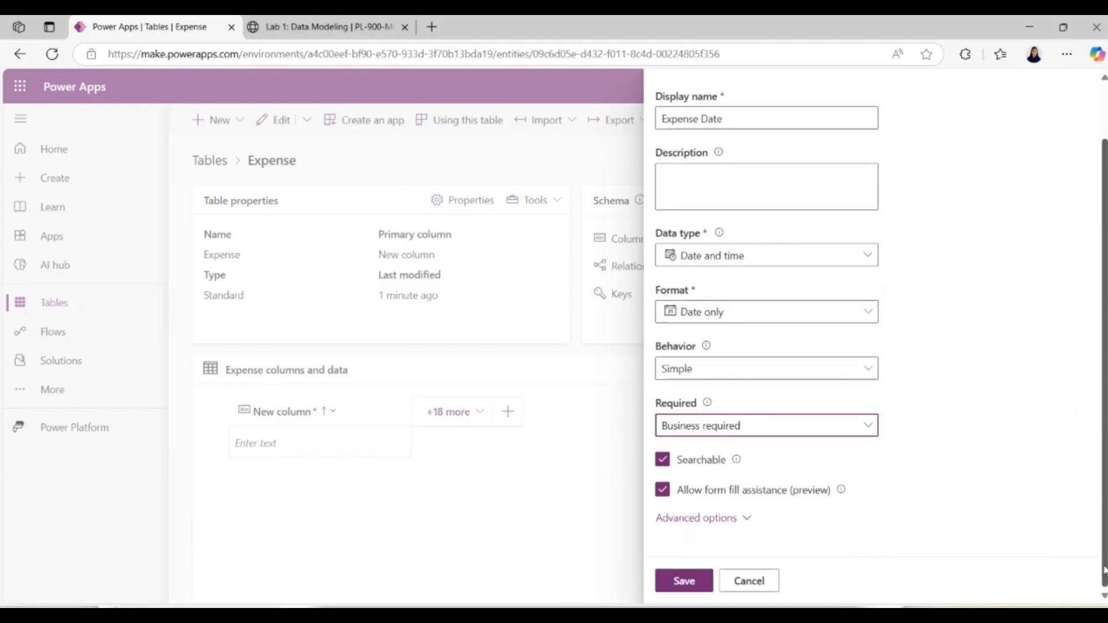
{"action": "left_click", "coordinate": [724, 518]}
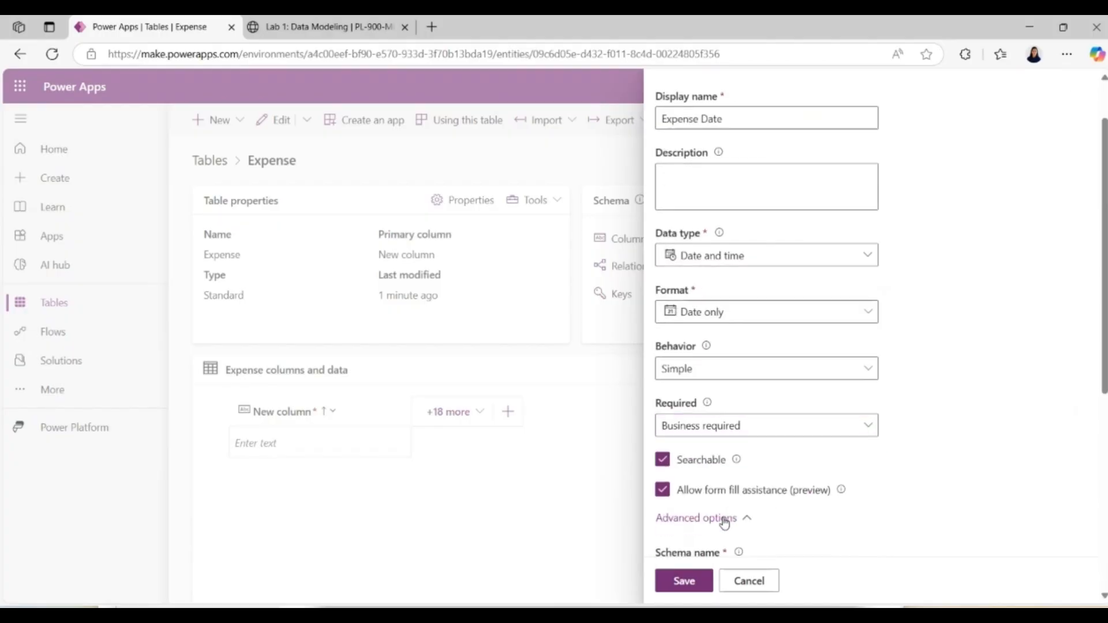
{"action": "scroll", "coordinate": [1085, 513], "scroll_direction": "down", "scroll_amount": 6}
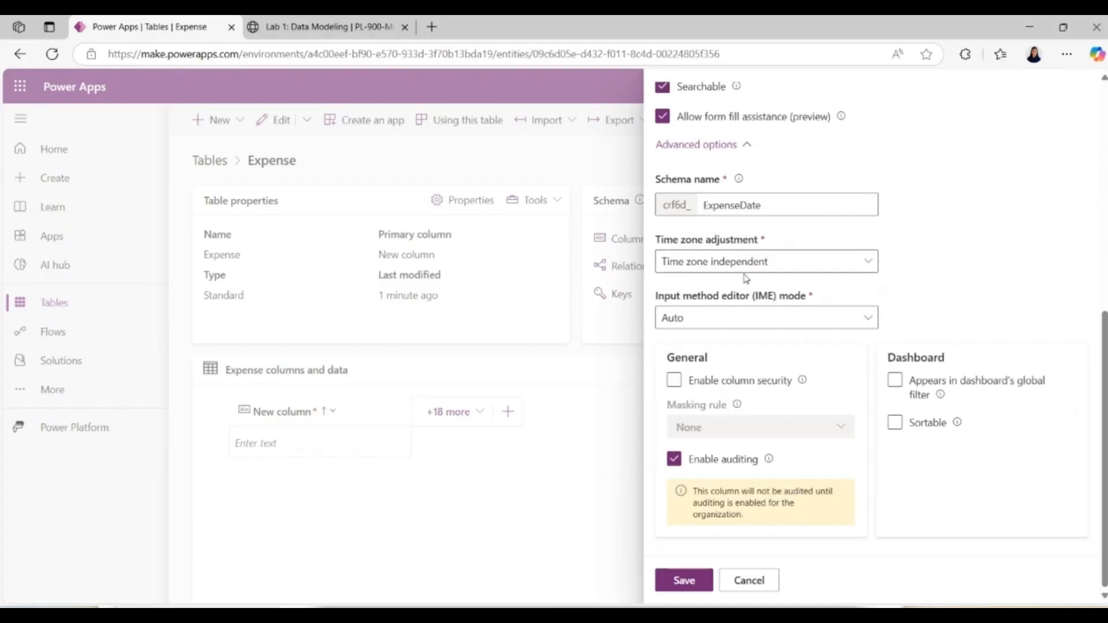
{"action": "left_click", "coordinate": [718, 267]}
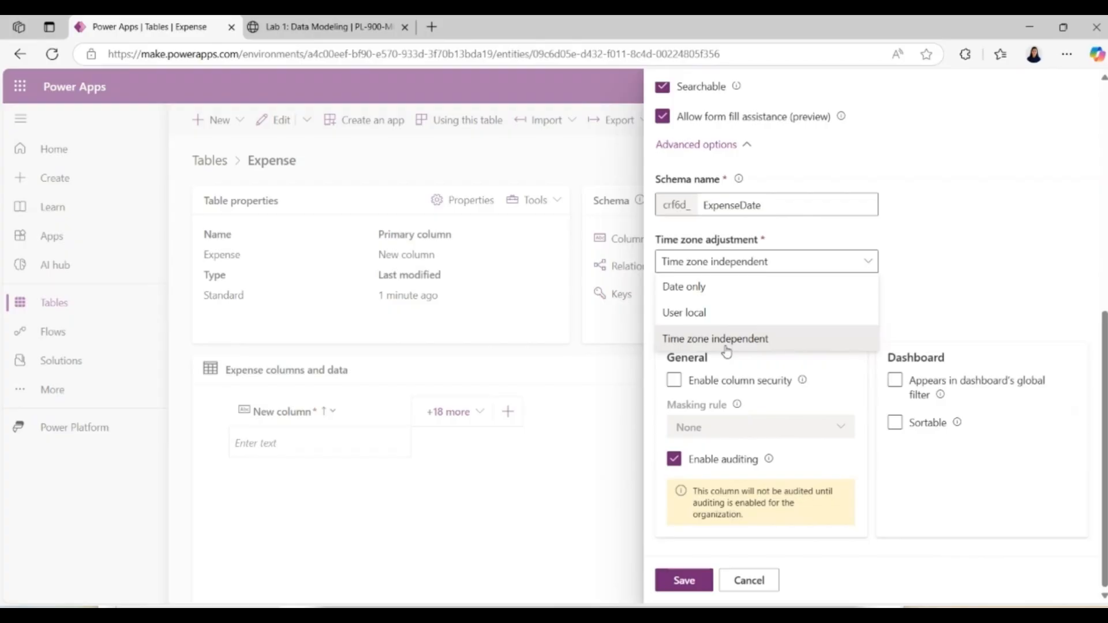
{"action": "left_click", "coordinate": [701, 288]}
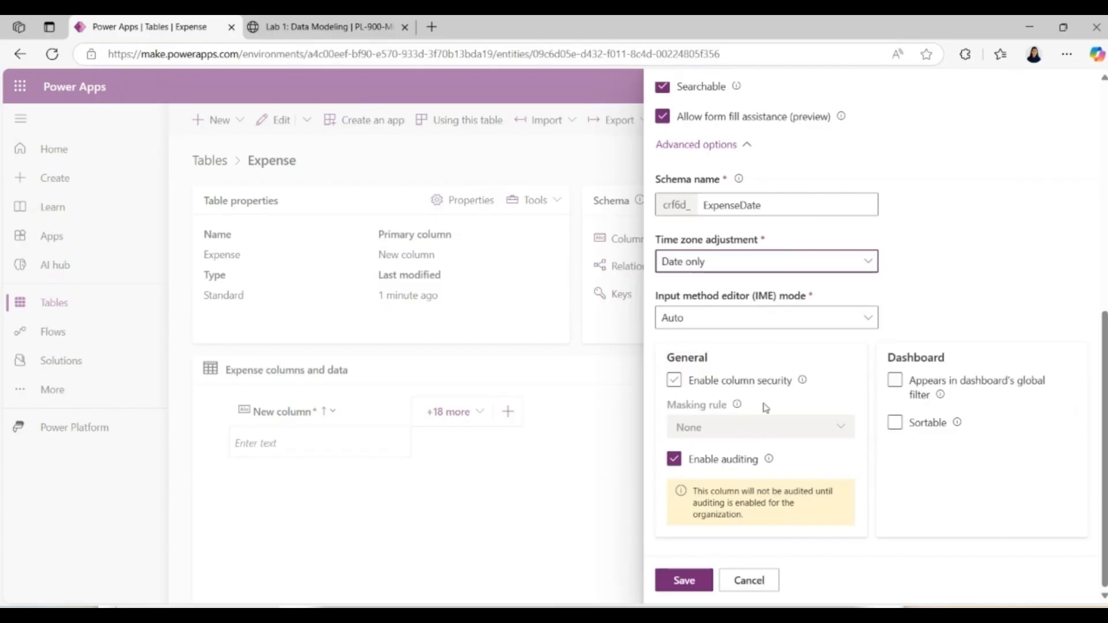
{"action": "left_click", "coordinate": [692, 584]}
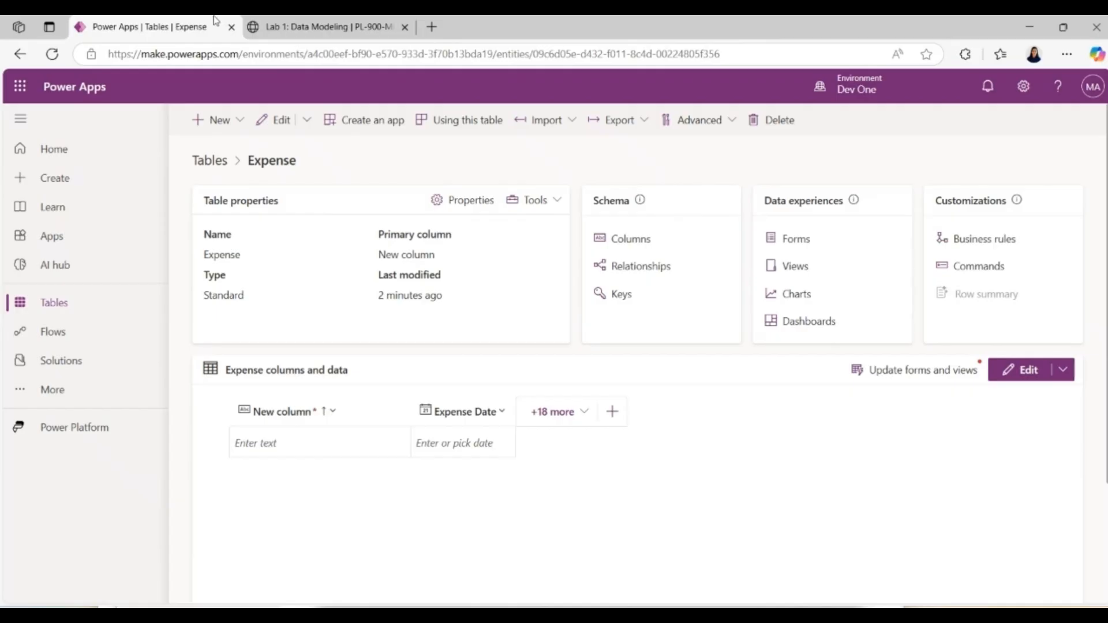
Step: Return to the Lab 1 instructions and copy the display name "Expense Type" from the Create Expense Type Column section
{"action": "left_click", "coordinate": [286, 34]}
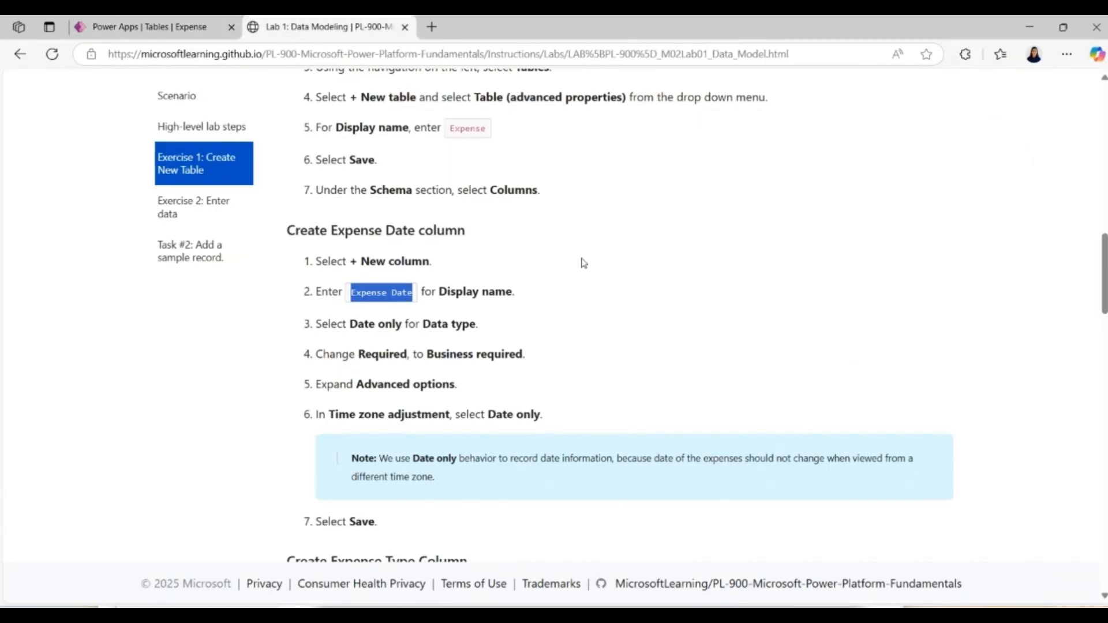
{"action": "scroll", "coordinate": [631, 322], "scroll_direction": "down", "scroll_amount": 2}
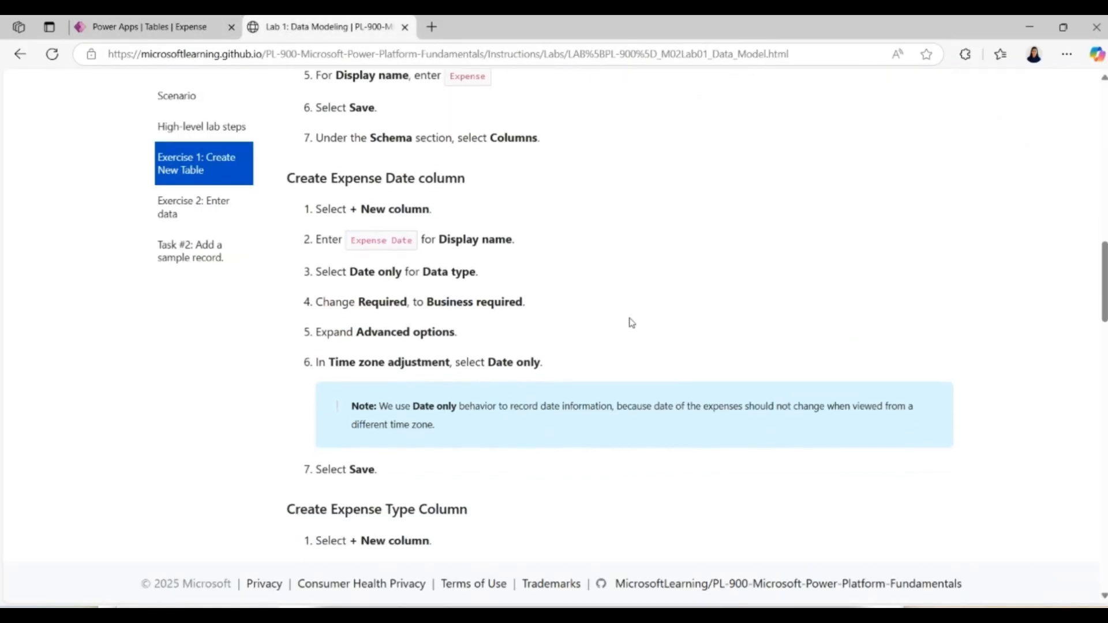
{"action": "scroll", "coordinate": [631, 323], "scroll_direction": "down", "scroll_amount": 2}
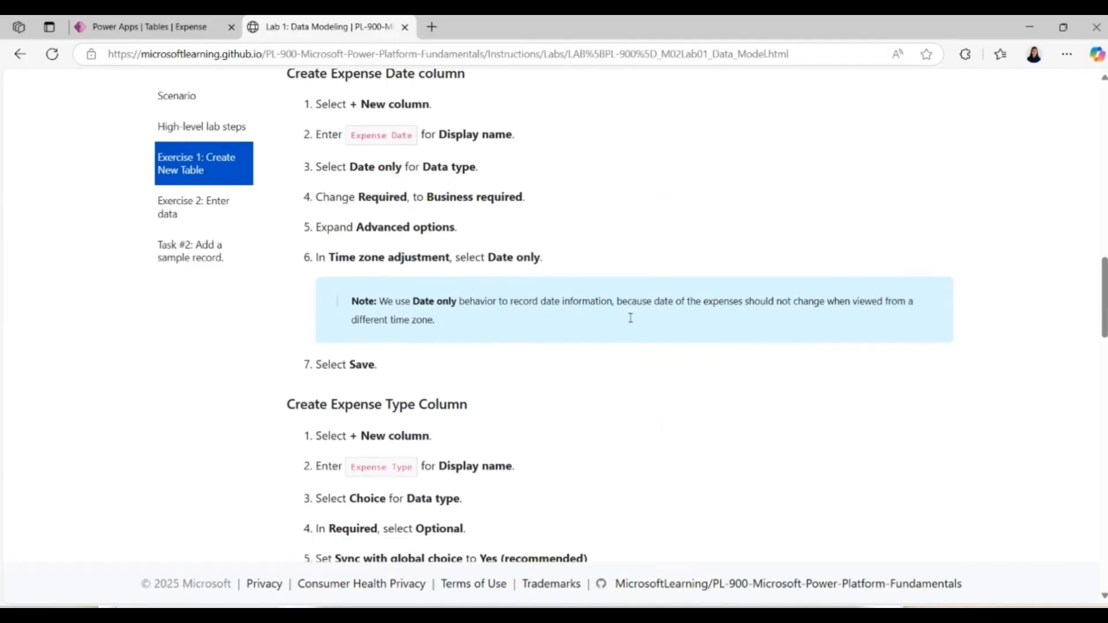
{"action": "scroll", "coordinate": [631, 322], "scroll_direction": "down", "scroll_amount": 2}
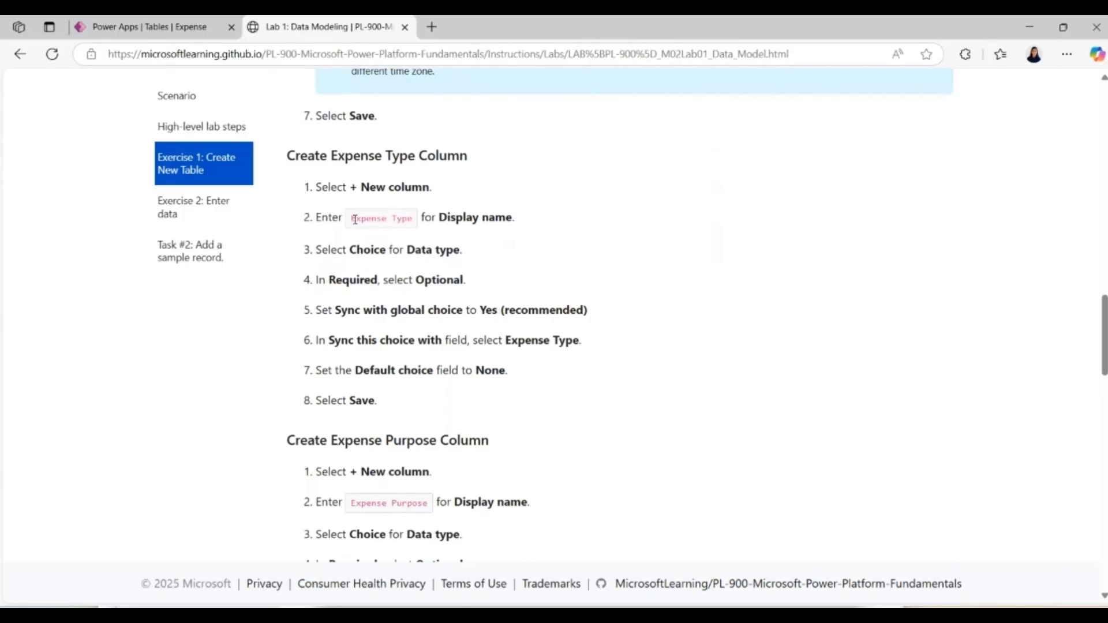
{"action": "left_click_drag", "start_coordinate": [354, 218], "coordinate": [414, 223]}
{"action": "key", "text": "ctrl+c"}
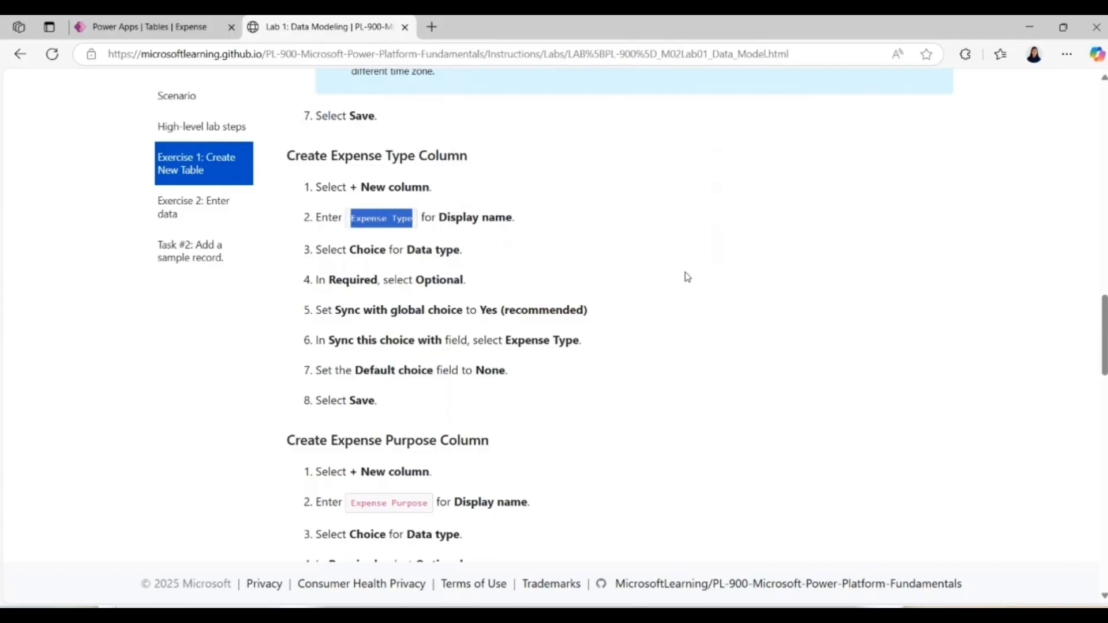
{"action": "left_click", "coordinate": [687, 276]}
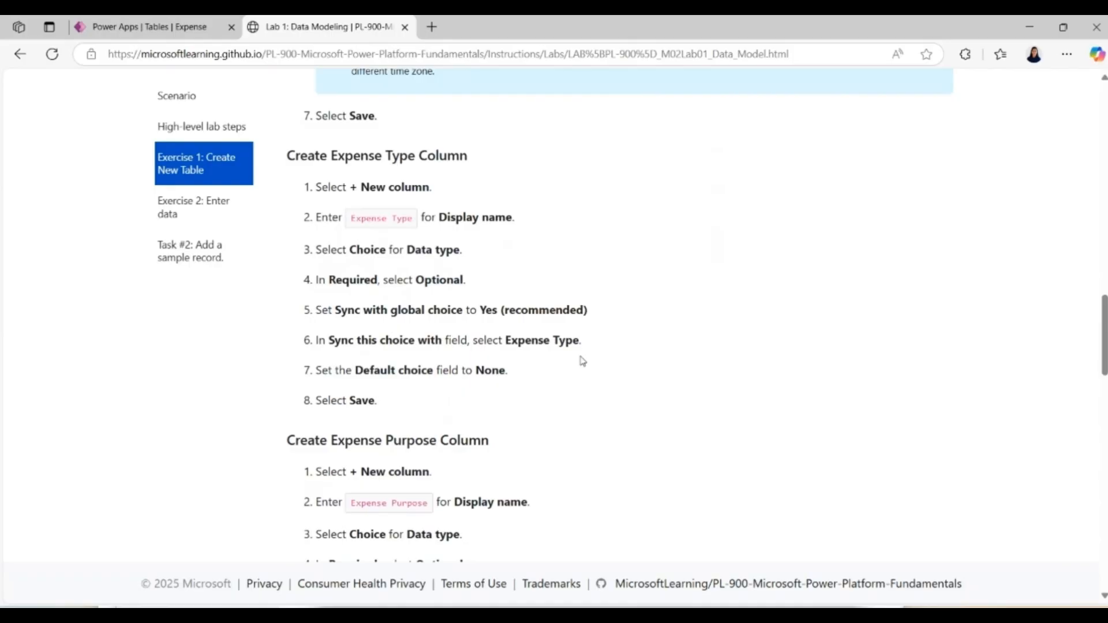
Step: Switch back to Power Apps and start a new Expense table column with display name Expense Type and data type Choice
{"action": "left_click", "coordinate": [185, 32]}
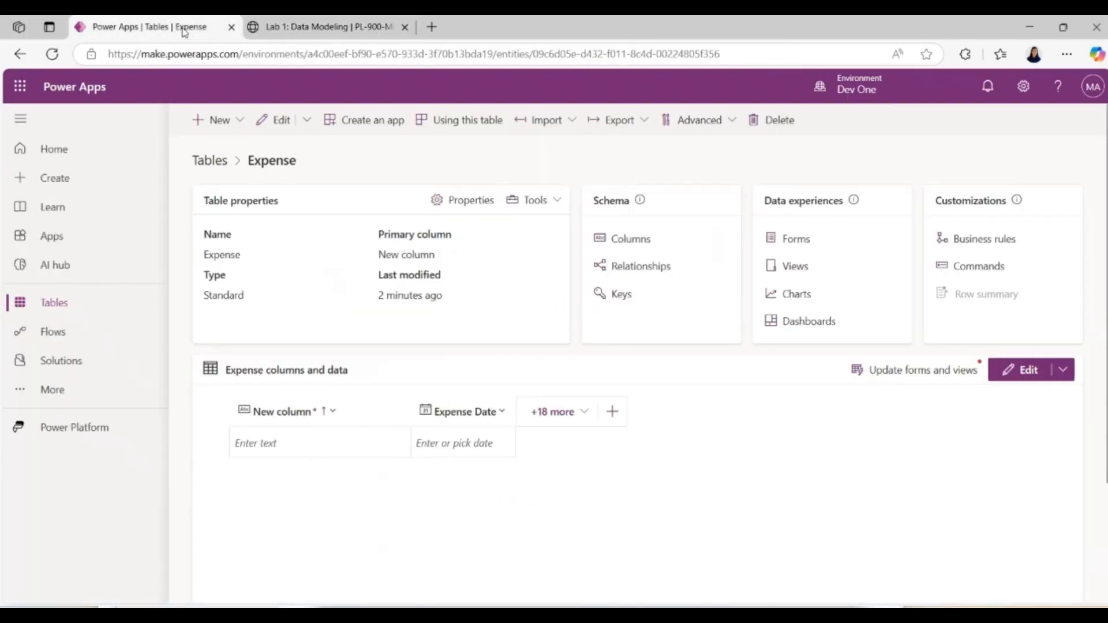
{"action": "left_click", "coordinate": [214, 120]}
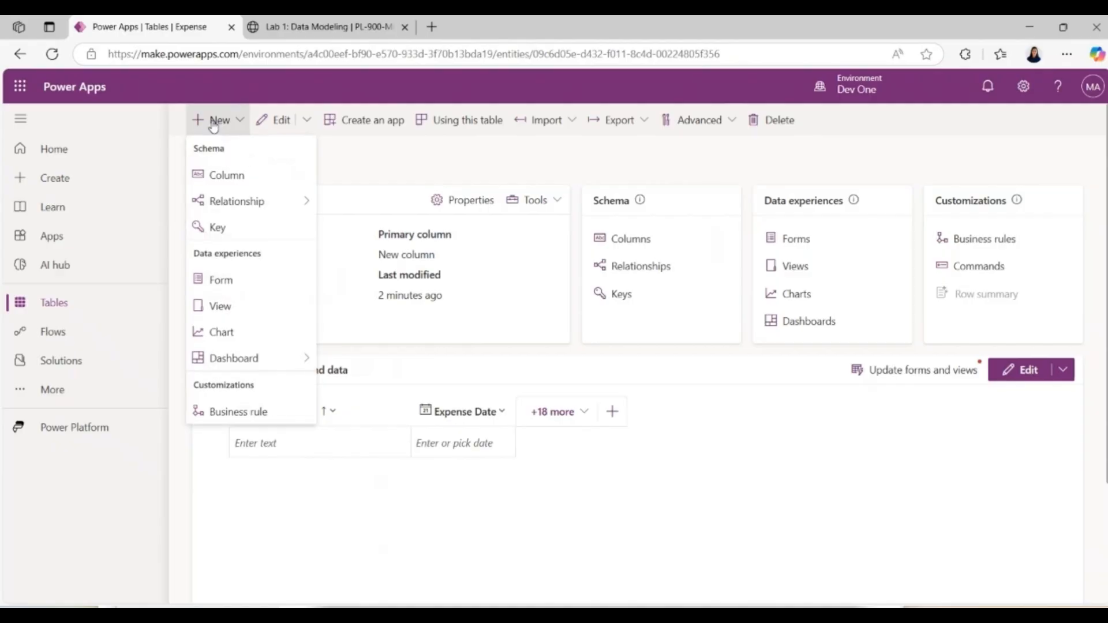
{"action": "left_click", "coordinate": [231, 173]}
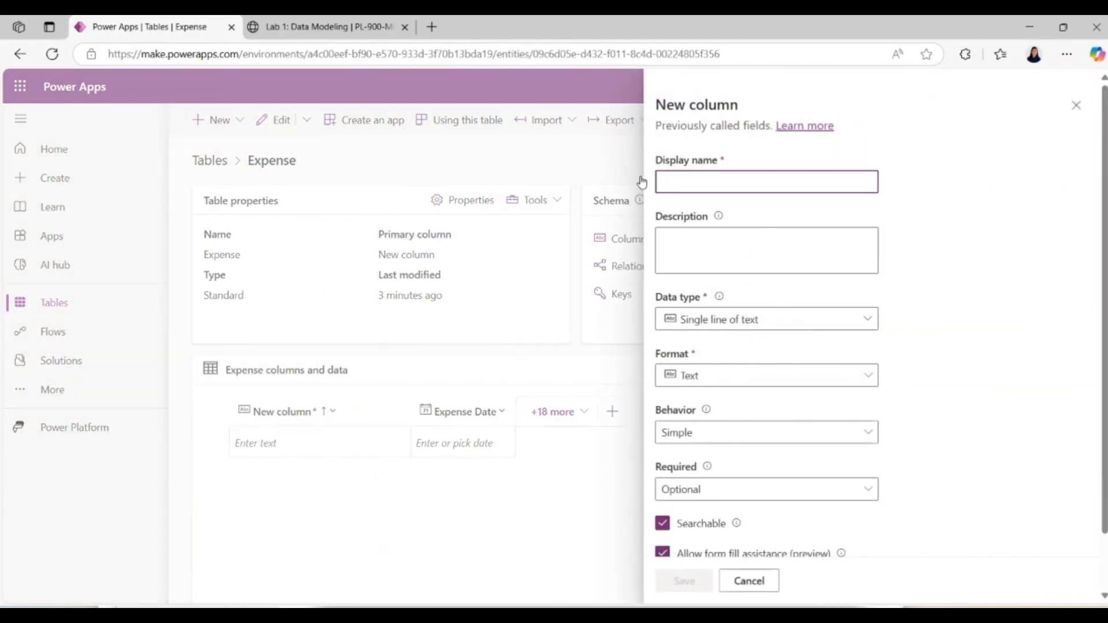
{"action": "left_click", "coordinate": [675, 179]}
{"action": "type", "text": "Expense Type"}
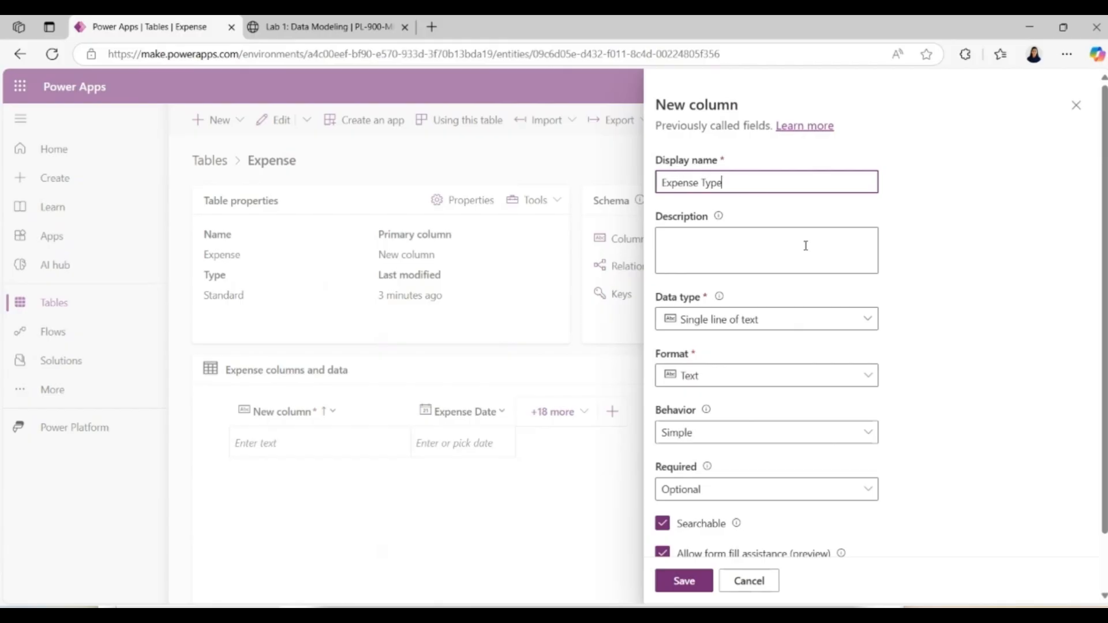
{"action": "left_click", "coordinate": [810, 330]}
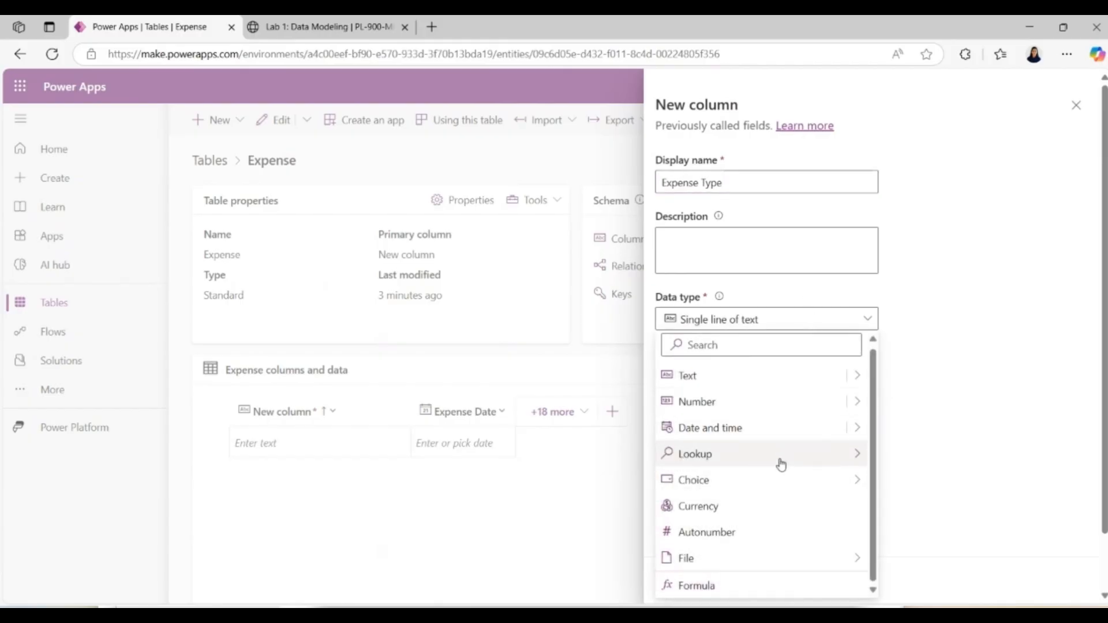
{"action": "mouse_move", "coordinate": [779, 483]}
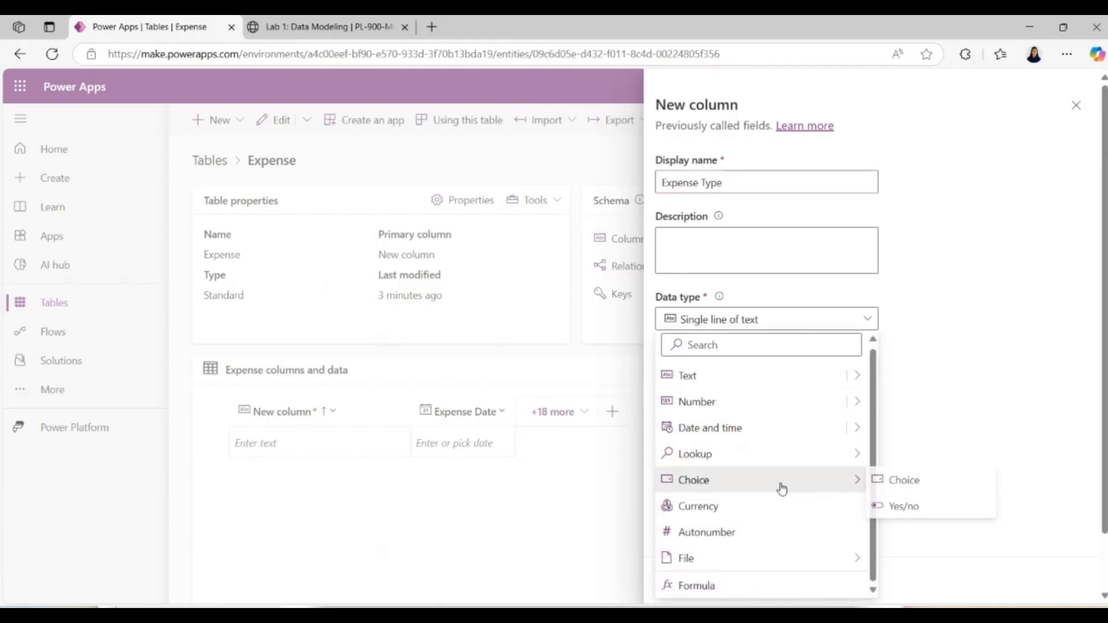
{"action": "left_click", "coordinate": [911, 491]}
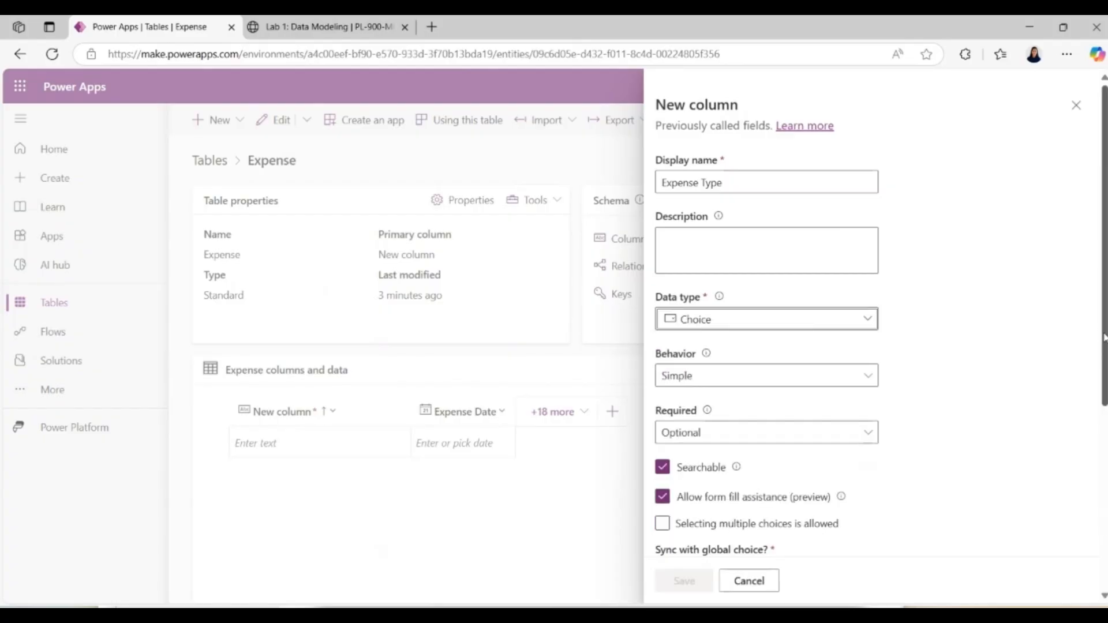
Step: Sync the new column with the global choice Expense Type and save the column
{"action": "scroll", "coordinate": [767, 347], "scroll_direction": "down", "scroll_amount": 3}
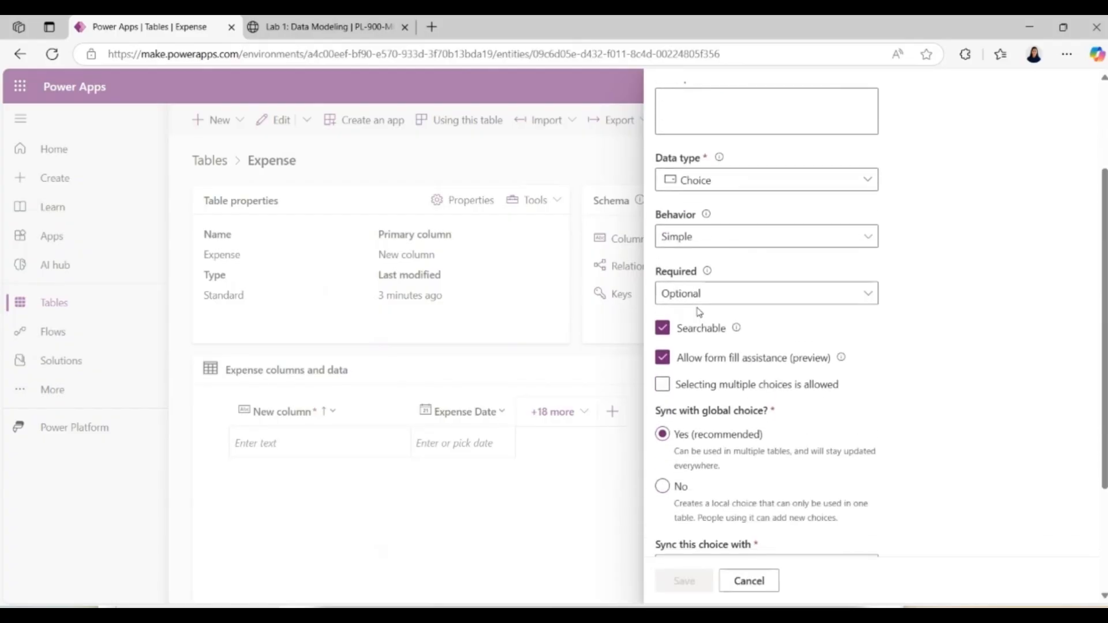
{"action": "scroll", "coordinate": [698, 312], "scroll_direction": "down", "scroll_amount": 2}
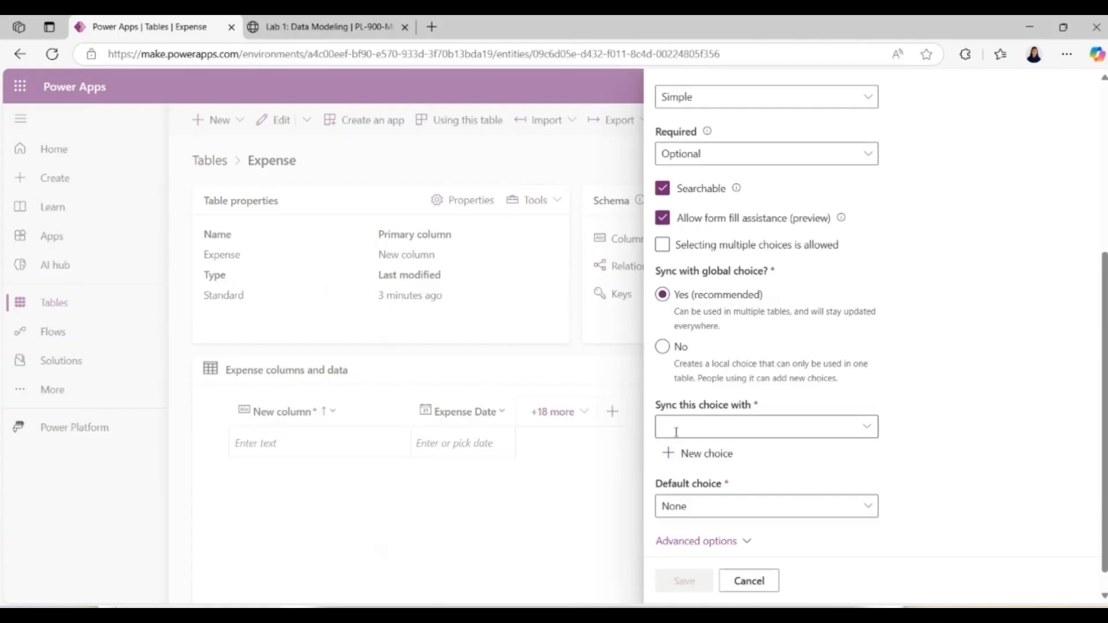
{"action": "left_click", "coordinate": [868, 428]}
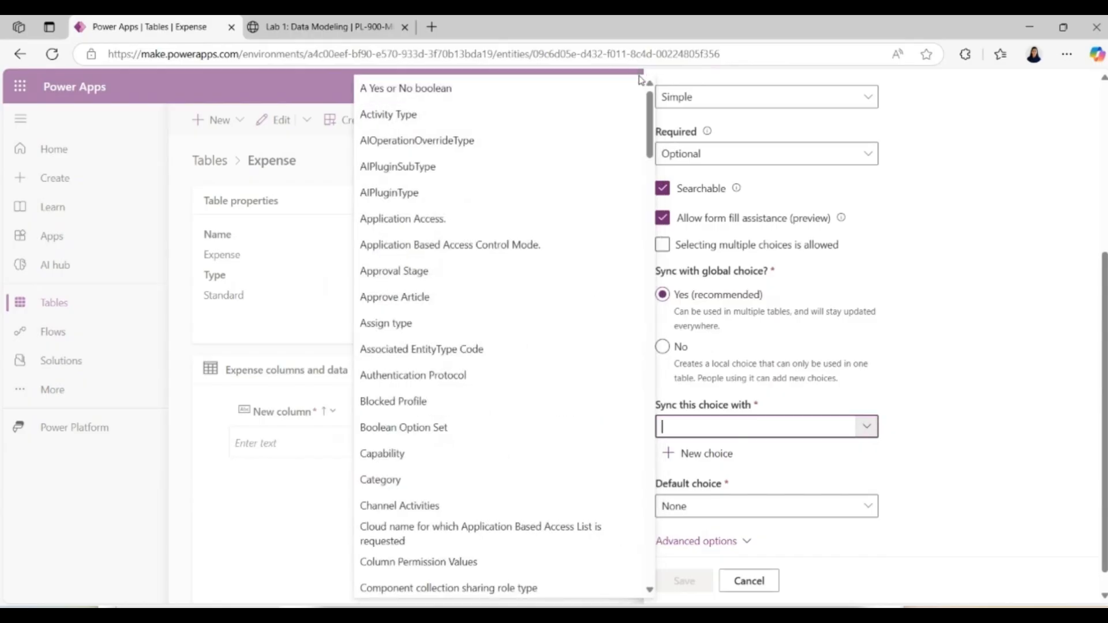
{"action": "left_click_drag", "start_coordinate": [652, 124], "coordinate": [661, 226]}
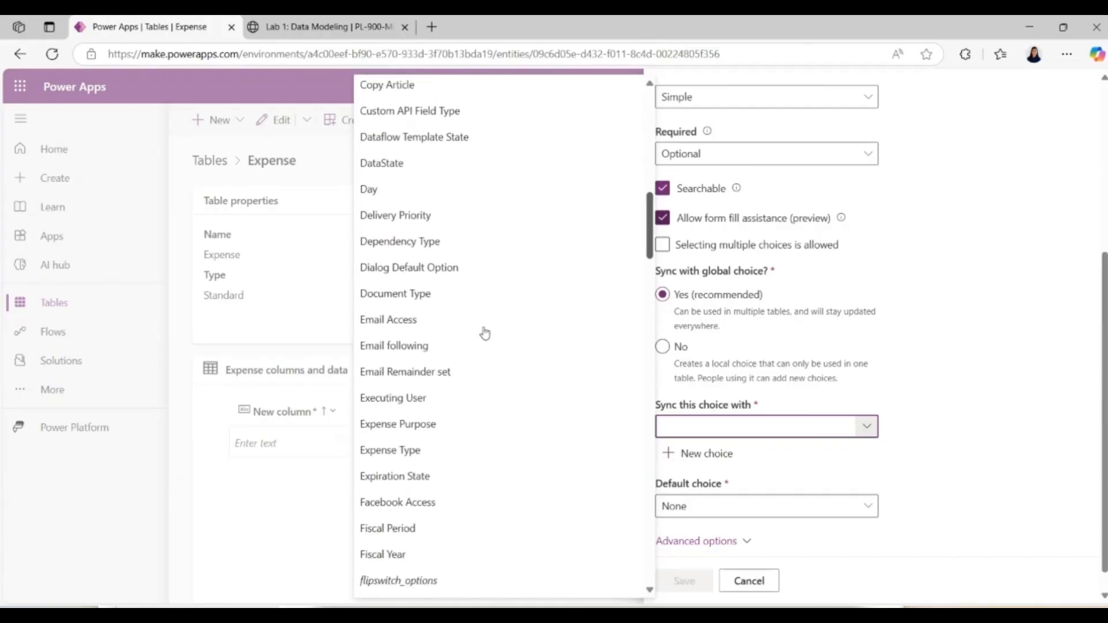
{"action": "left_click", "coordinate": [399, 455]}
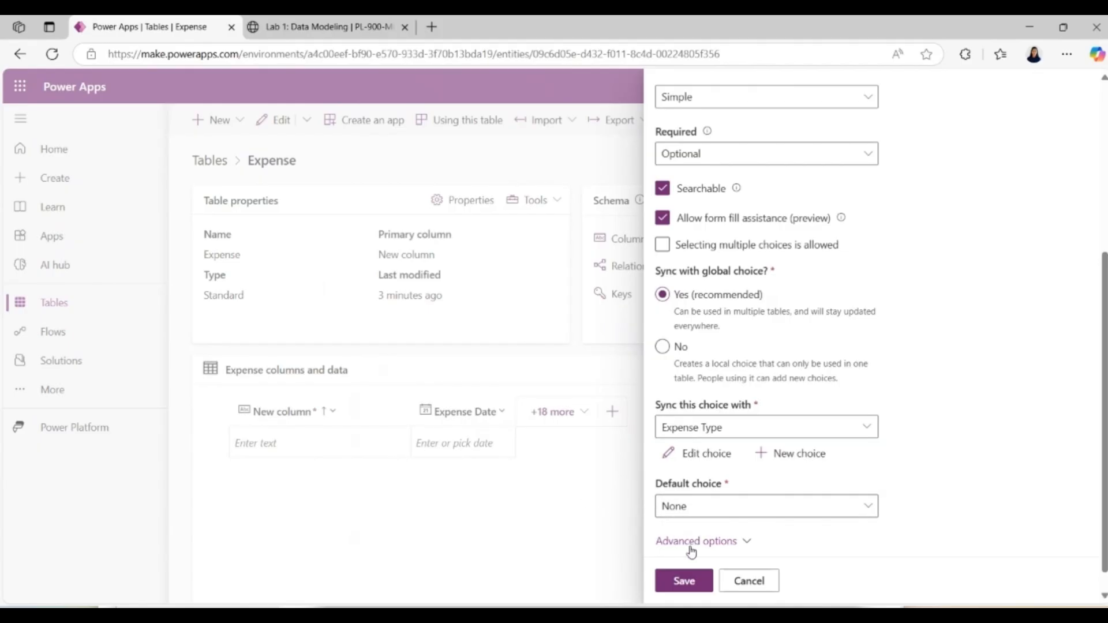
{"action": "left_click", "coordinate": [685, 582]}
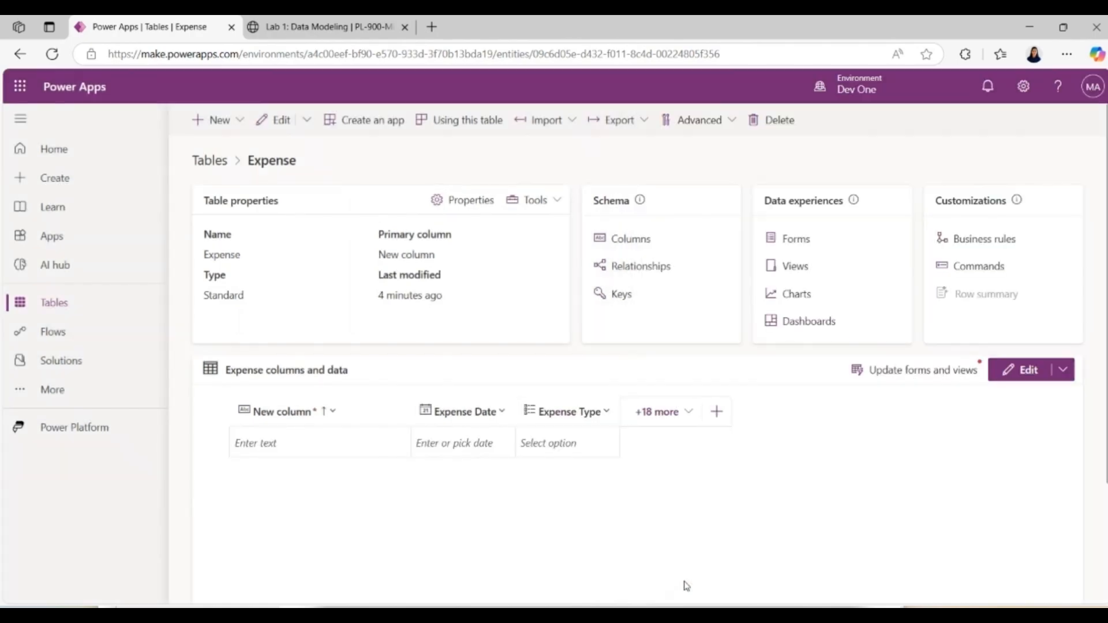
Step: Return to the Lab 1 instructions and select the display name "Expense Purpose" in the Create Expense Purpose Column section
{"action": "left_click", "coordinate": [356, 26]}
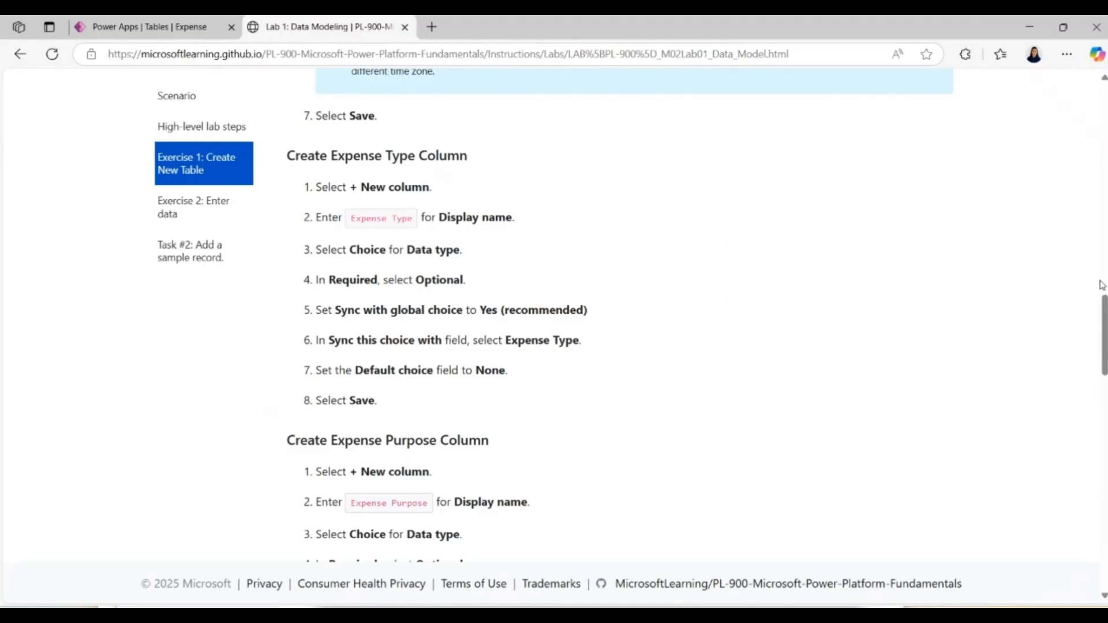
{"action": "left_click_drag", "start_coordinate": [1105, 355], "coordinate": [1105, 400]}
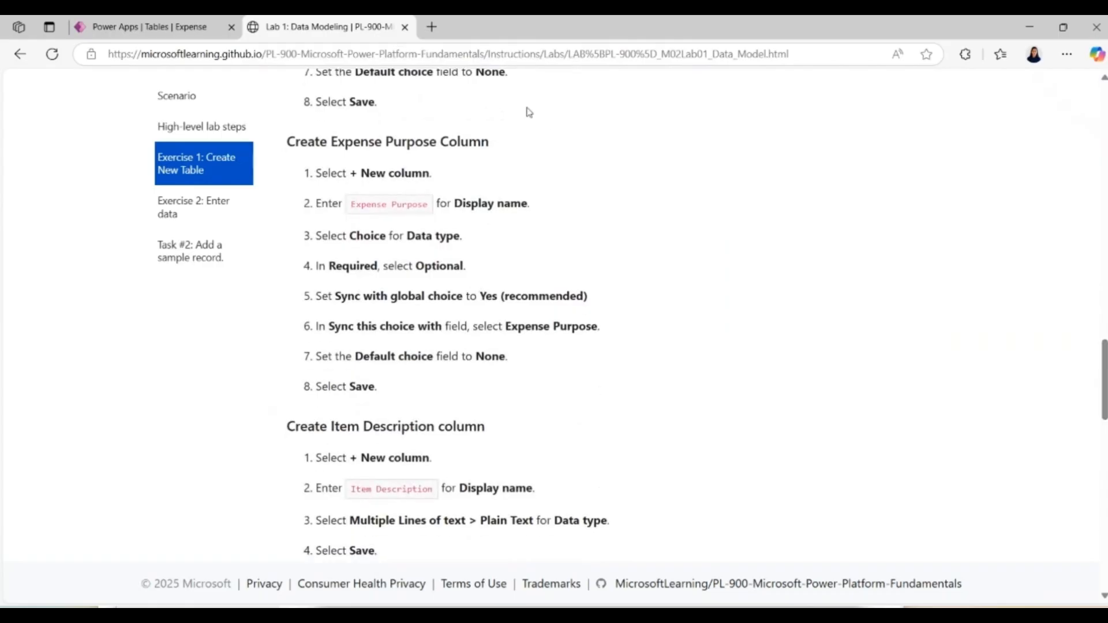
{"action": "left_click_drag", "start_coordinate": [353, 206], "coordinate": [436, 212]}
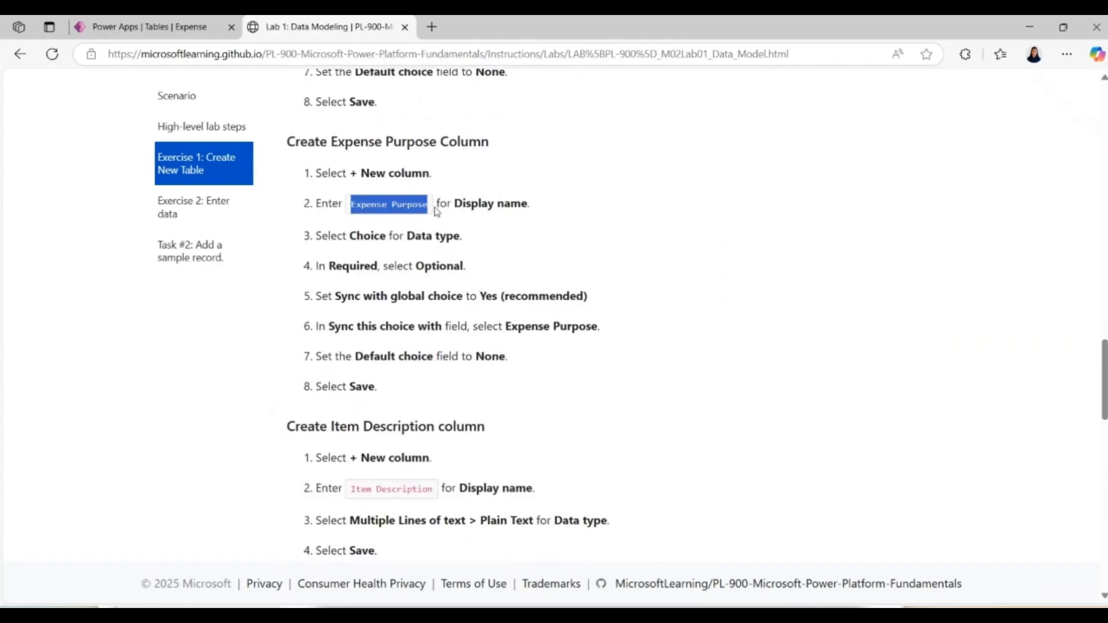
Step: Copy the selected name, switch to Power Apps and start a new Expense table column with display name Expense Purpose and data type Choice
{"action": "key", "text": "ctrl+c"}
{"action": "left_click", "coordinate": [174, 27]}
{"action": "left_click", "coordinate": [220, 121]}
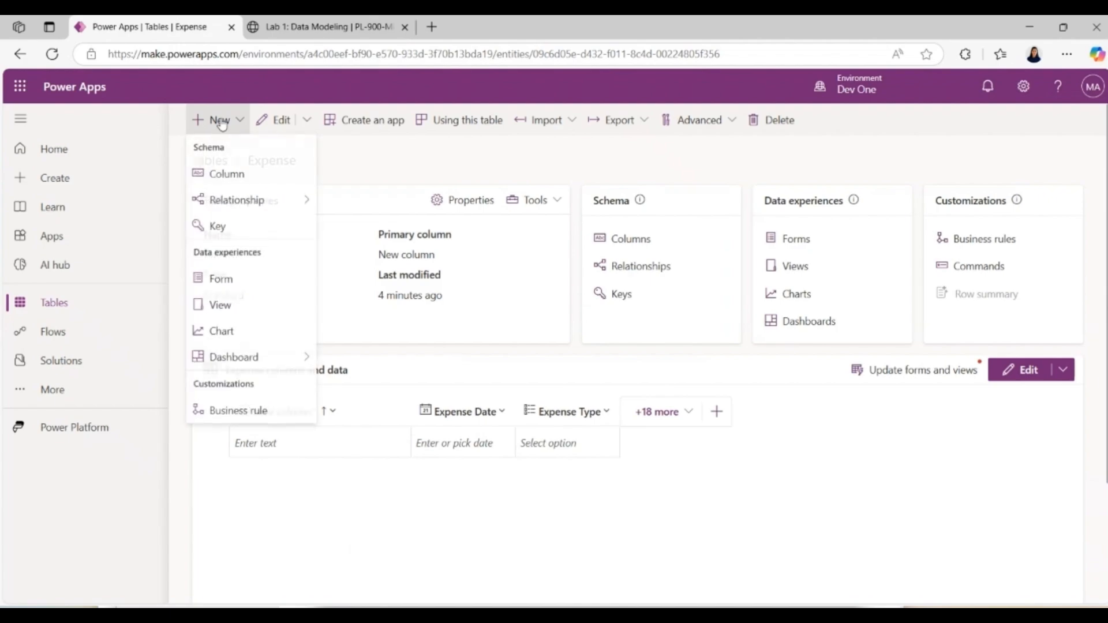
{"action": "left_click", "coordinate": [235, 177]}
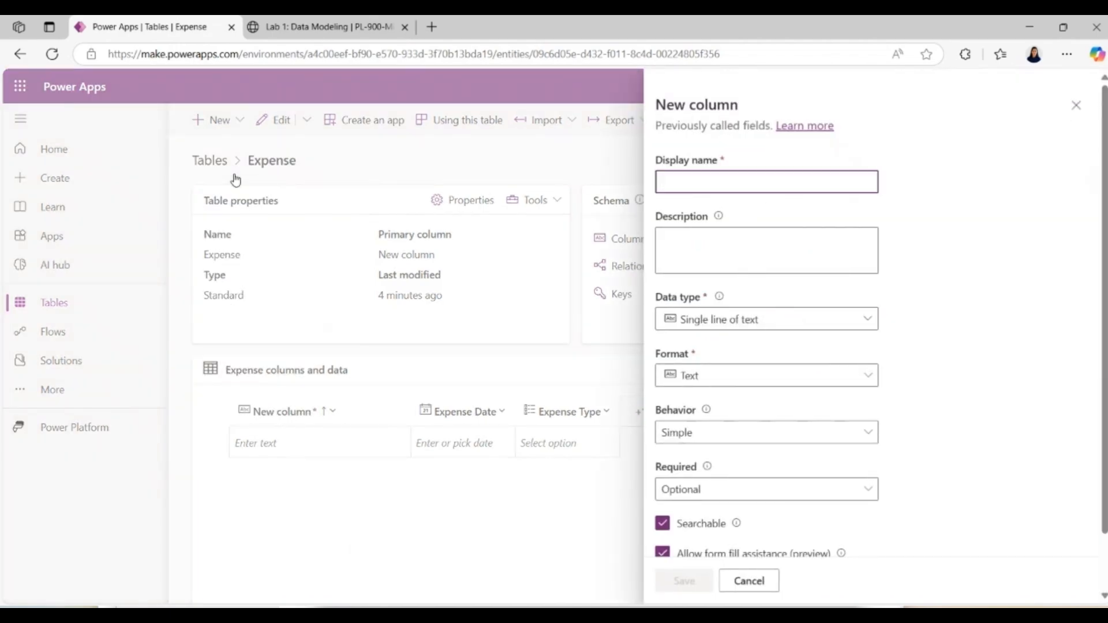
{"action": "type", "text": "Expense Purpose"}
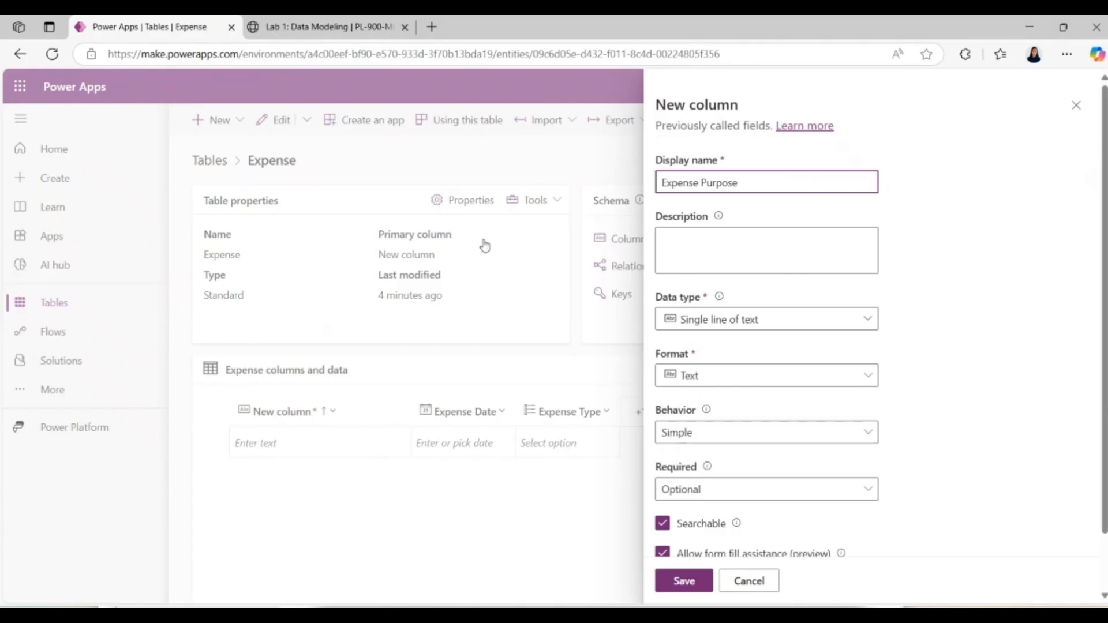
{"action": "left_click", "coordinate": [763, 320]}
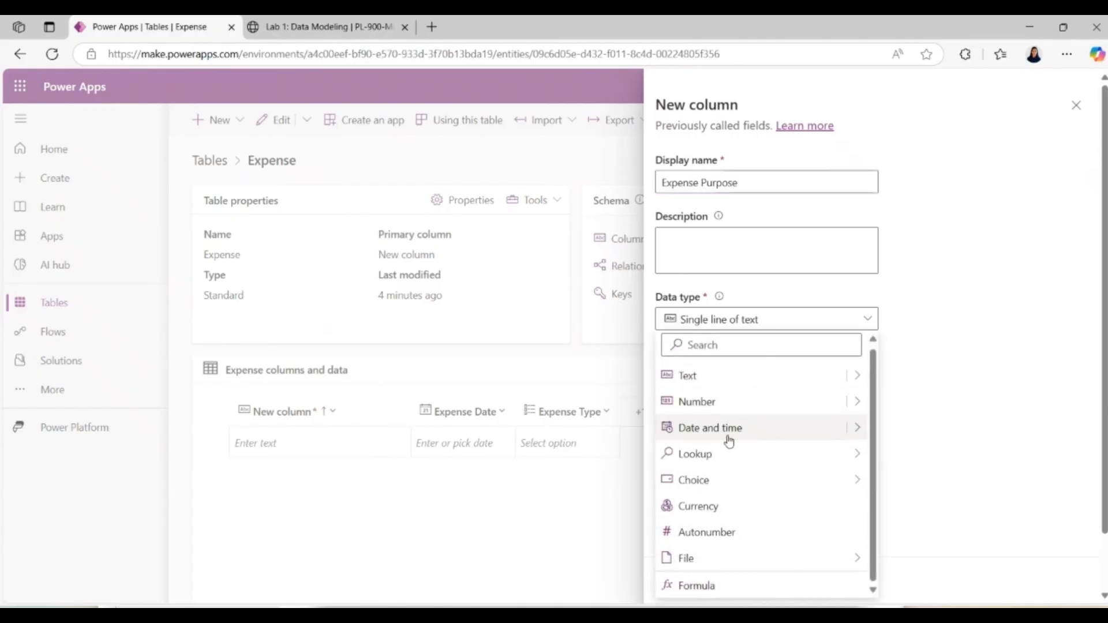
{"action": "mouse_move", "coordinate": [725, 485]}
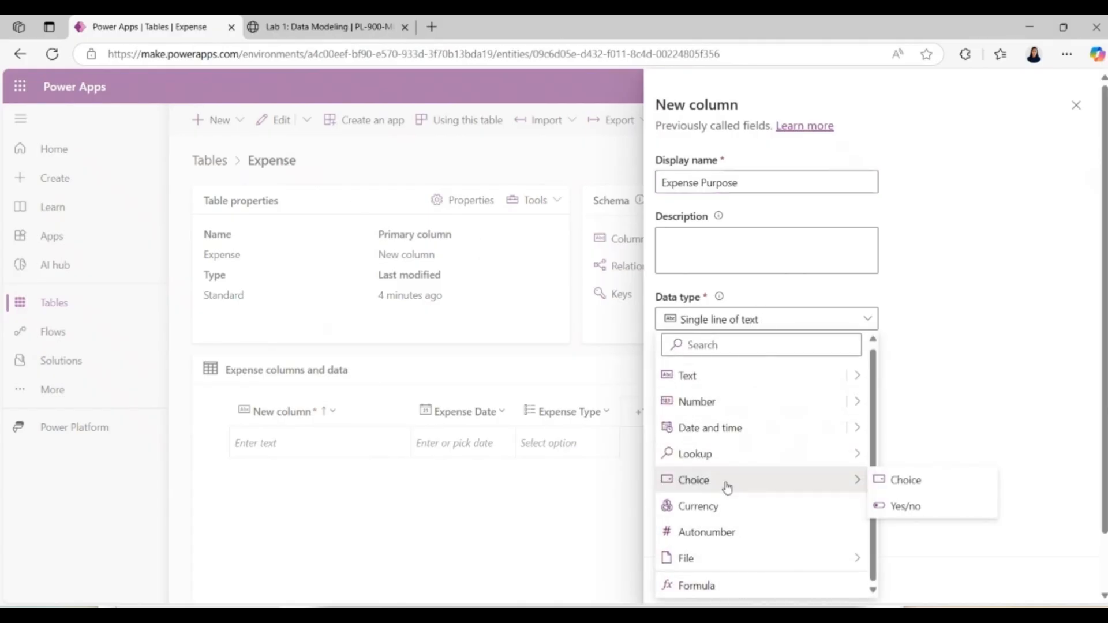
{"action": "left_click", "coordinate": [903, 483]}
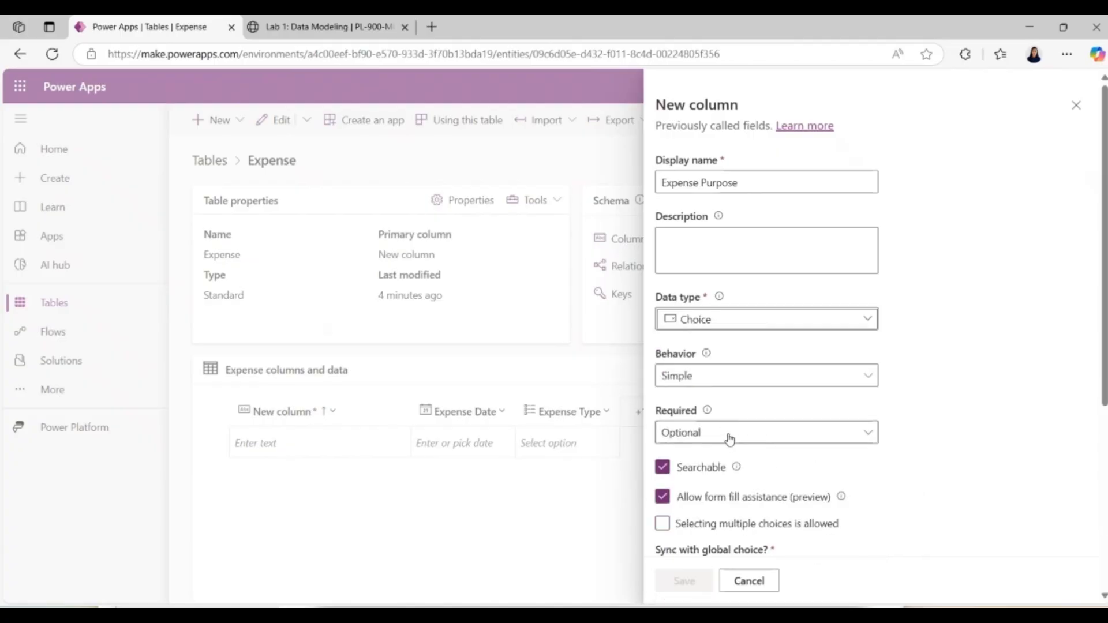
Step: Sync the new column with the global choice Expense Purpose and save the column
{"action": "scroll", "coordinate": [1103, 520], "scroll_direction": "down", "scroll_amount": 5}
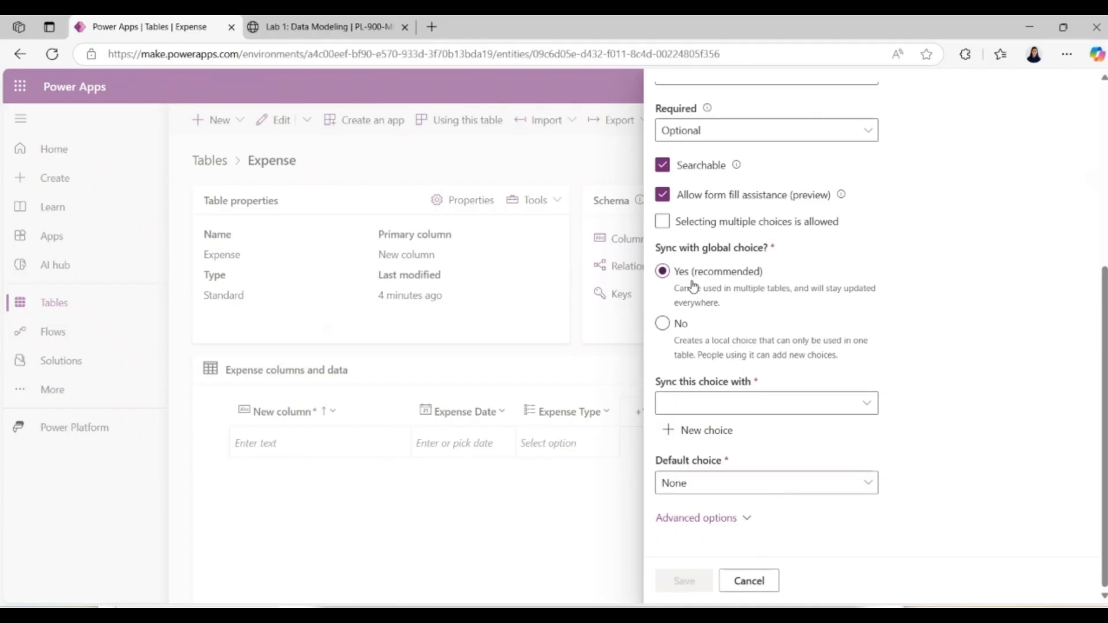
{"action": "left_click", "coordinate": [842, 405]}
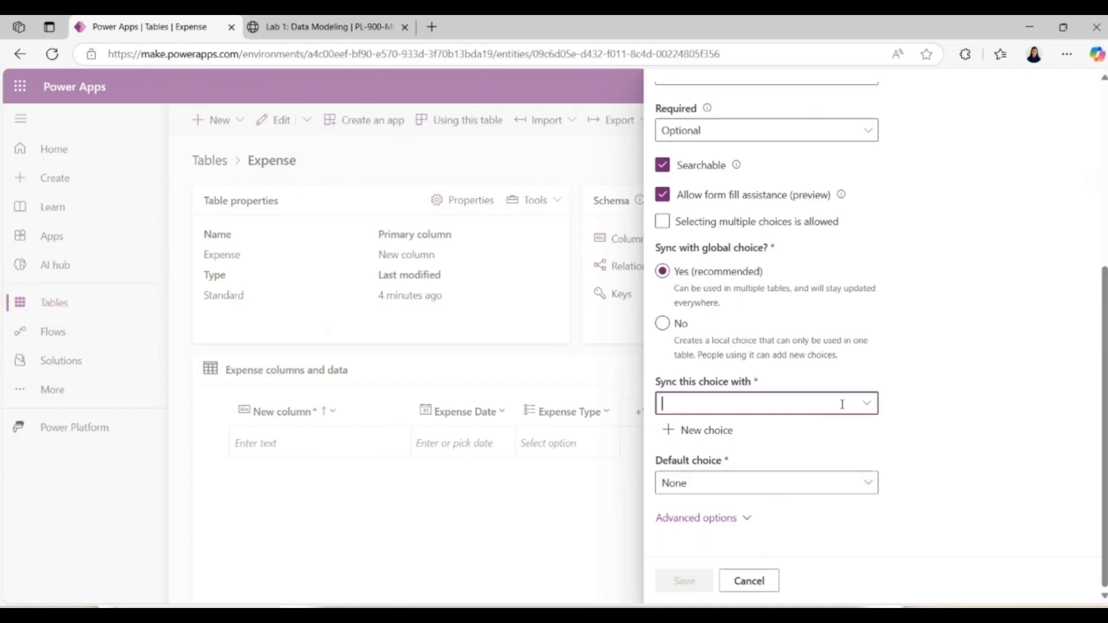
{"action": "left_click", "coordinate": [865, 408]}
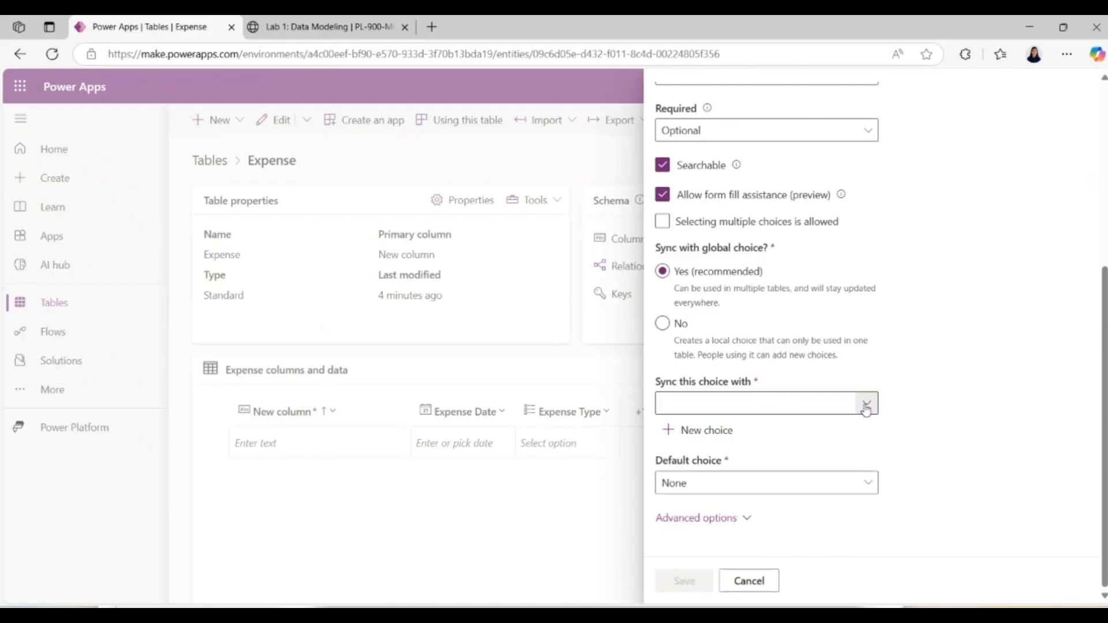
{"action": "left_click", "coordinate": [865, 408]}
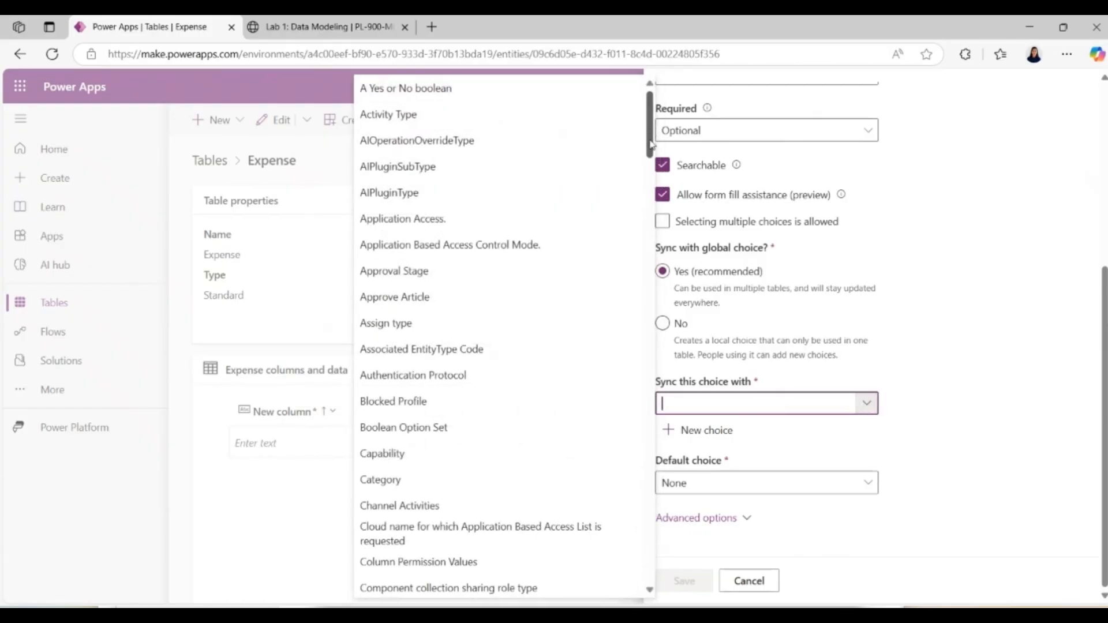
{"action": "left_click_drag", "start_coordinate": [651, 144], "coordinate": [652, 266]}
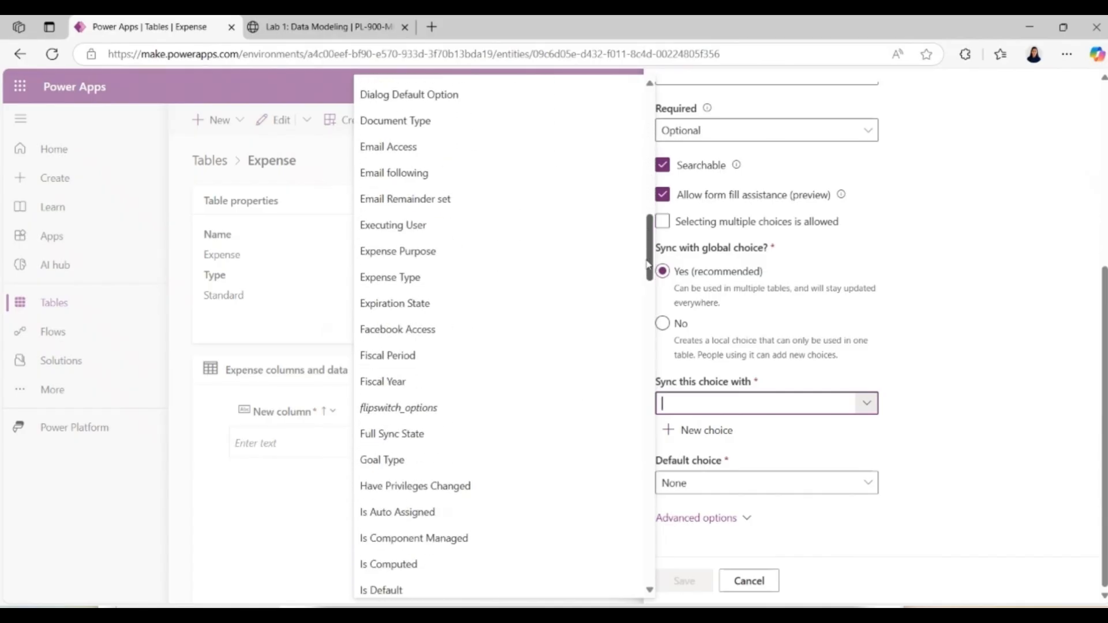
{"action": "left_click", "coordinate": [421, 256]}
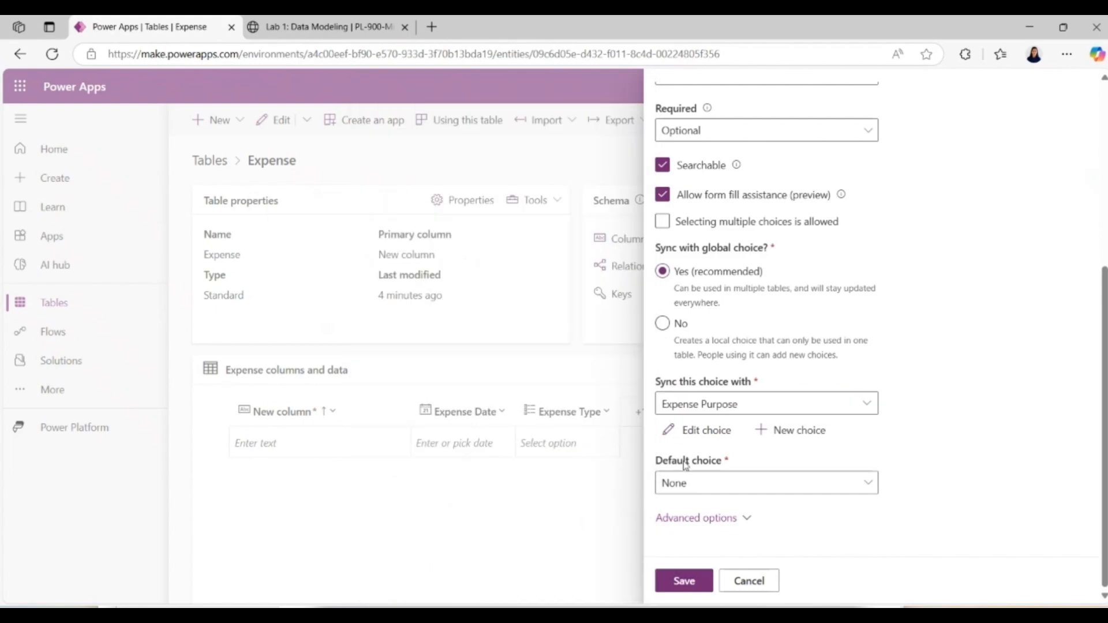
{"action": "left_click", "coordinate": [695, 583]}
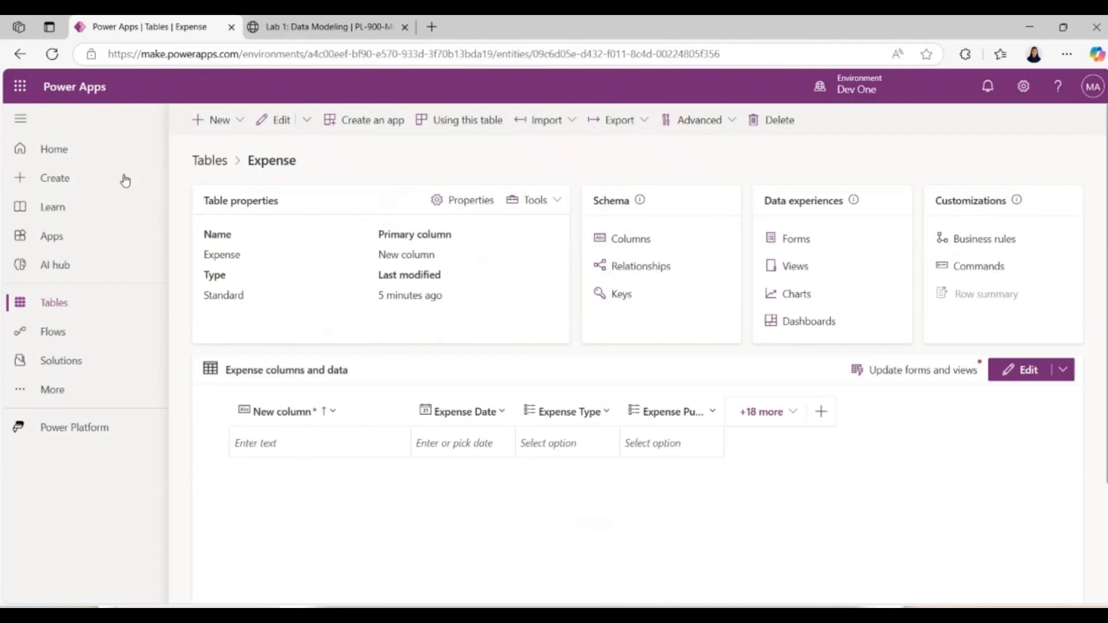
Step: Return to the Lab 1 instructions and copy the display name "Item Description" from the Create Item Description column section
{"action": "left_click", "coordinate": [323, 36]}
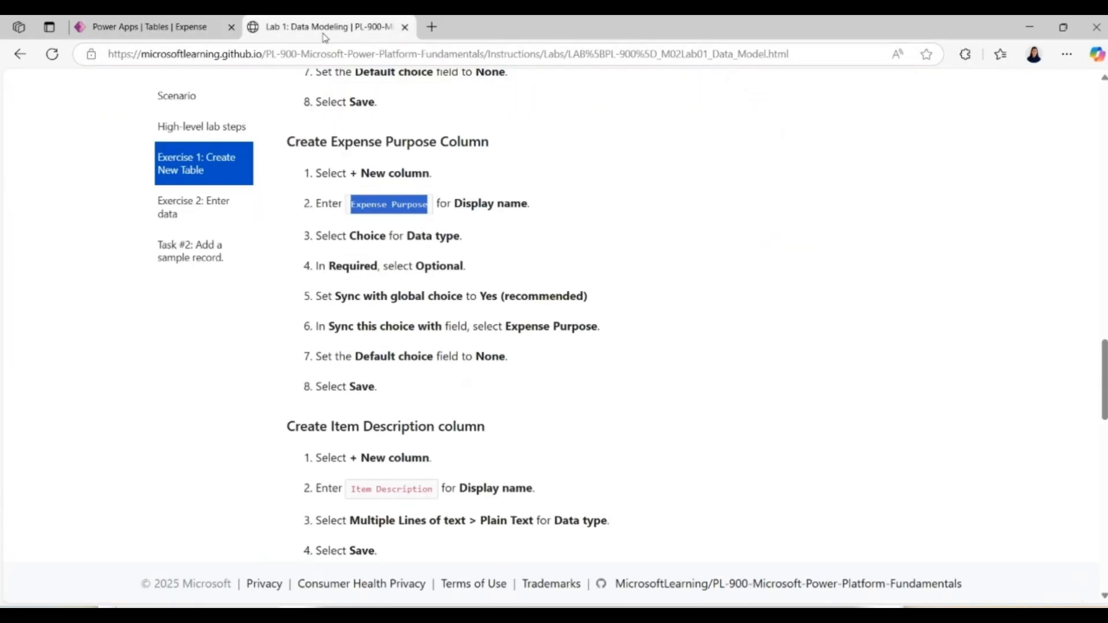
{"action": "scroll", "coordinate": [647, 277], "scroll_direction": "down", "scroll_amount": 5}
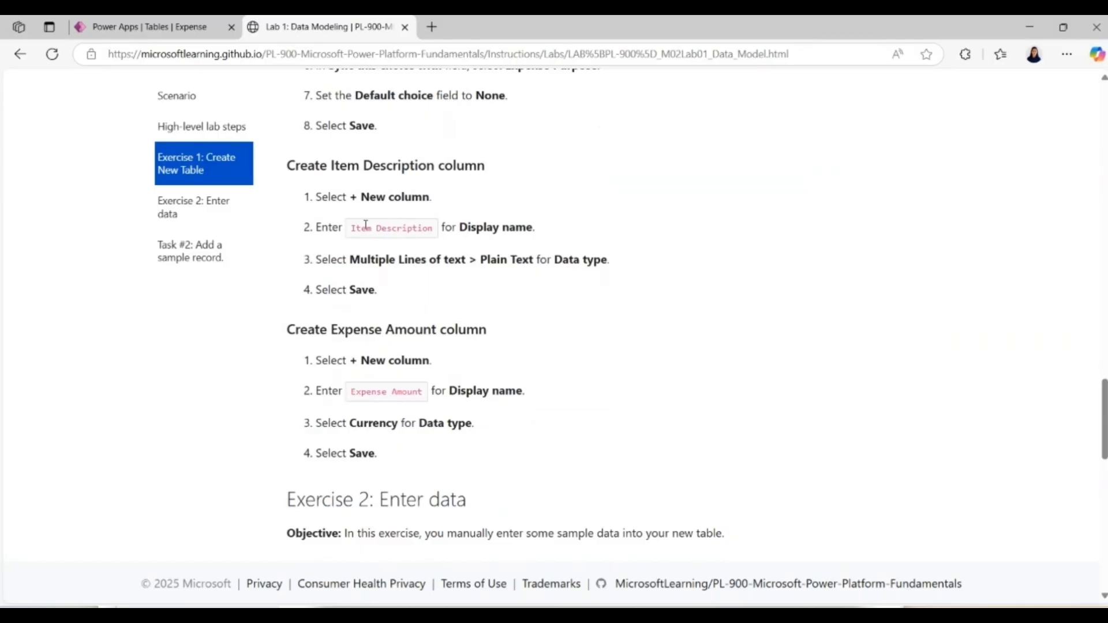
{"action": "left_click_drag", "start_coordinate": [352, 228], "coordinate": [440, 232]}
{"action": "key", "text": "ctrl+c"}
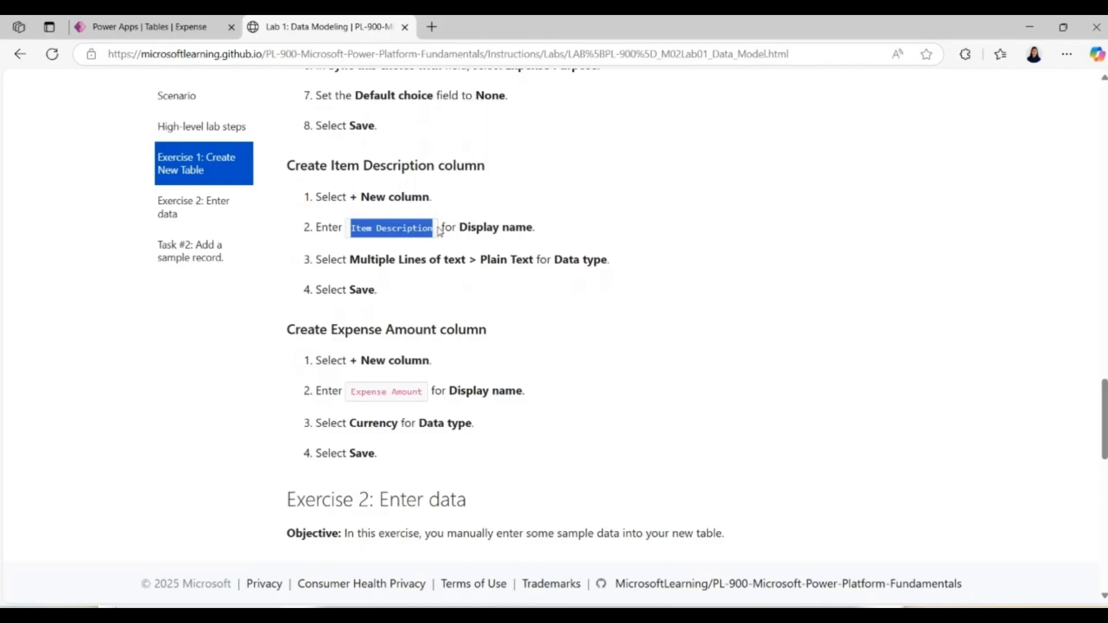
Step: Switch back to Power Apps and add an Item Description column to the Expense table as multiple lines of plain text, saving it
{"action": "left_click", "coordinate": [201, 32]}
{"action": "left_click", "coordinate": [214, 119]}
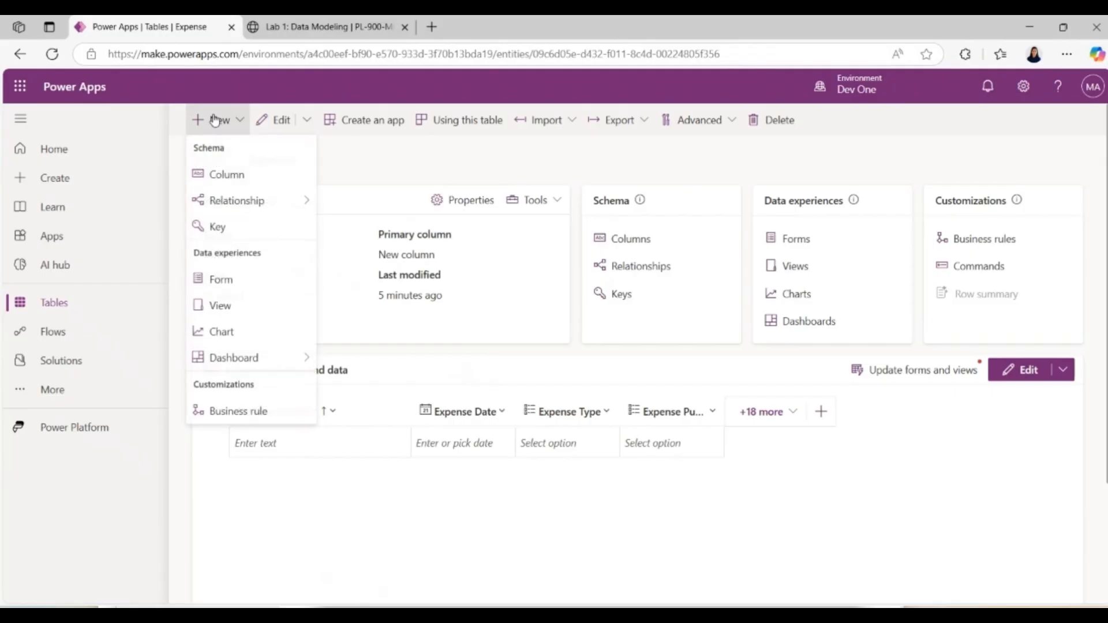
{"action": "left_click", "coordinate": [227, 175]}
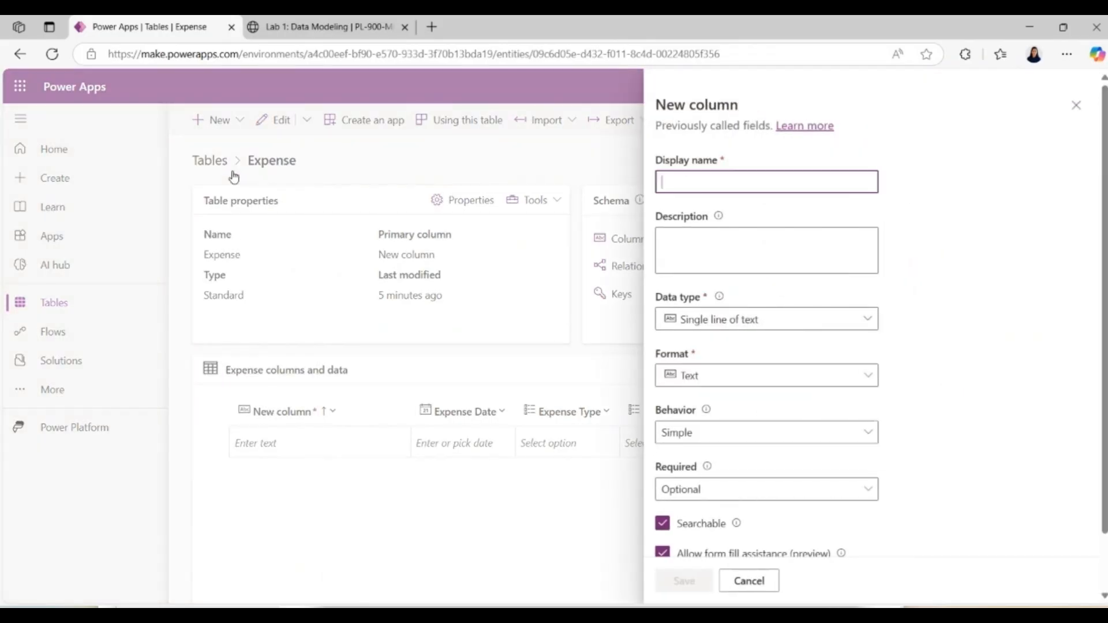
{"action": "type", "text": "Item Description"}
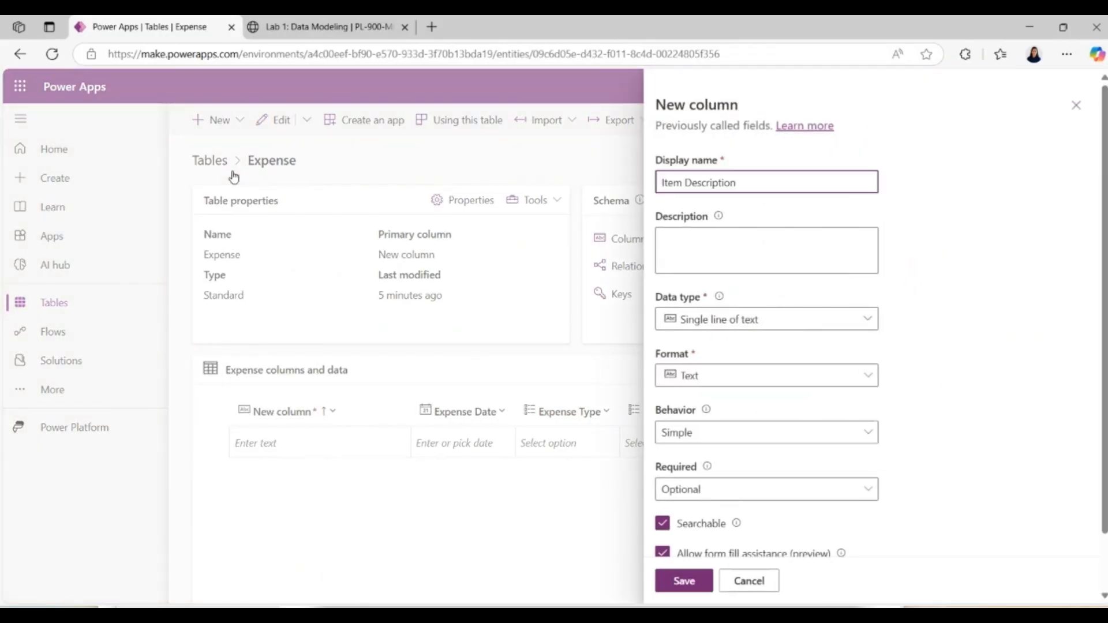
{"action": "left_click", "coordinate": [749, 326]}
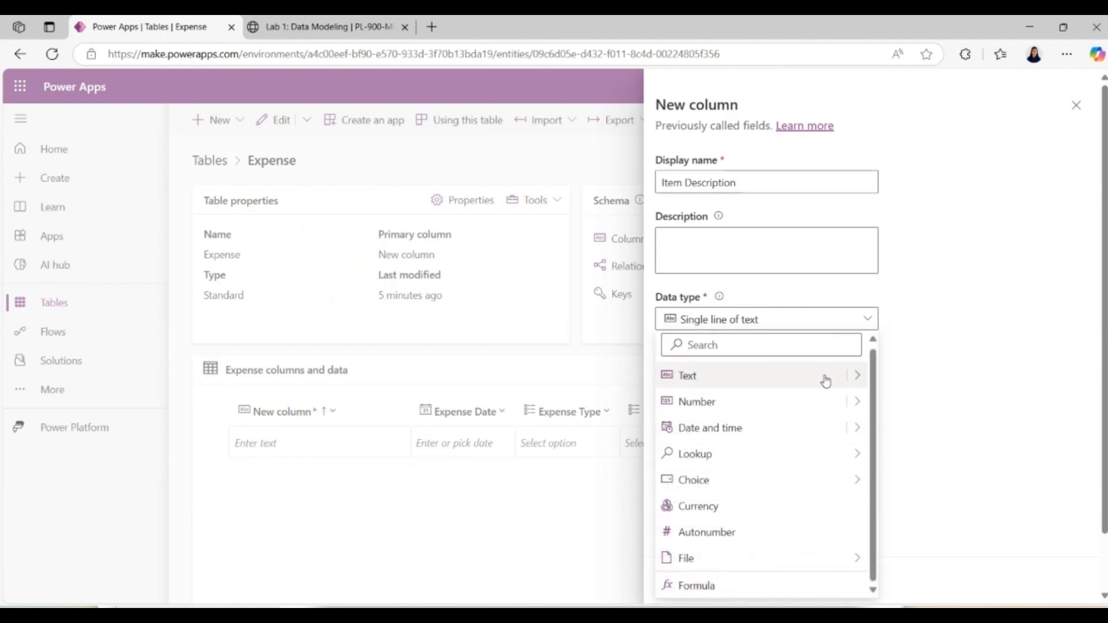
{"action": "left_click", "coordinate": [857, 376]}
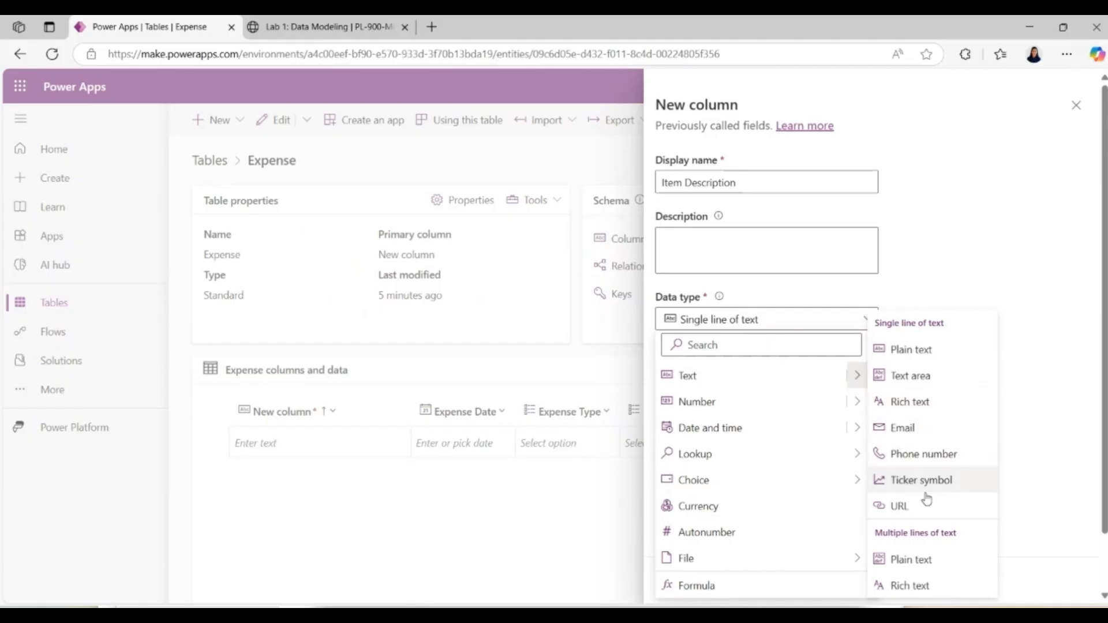
{"action": "left_click", "coordinate": [929, 560]}
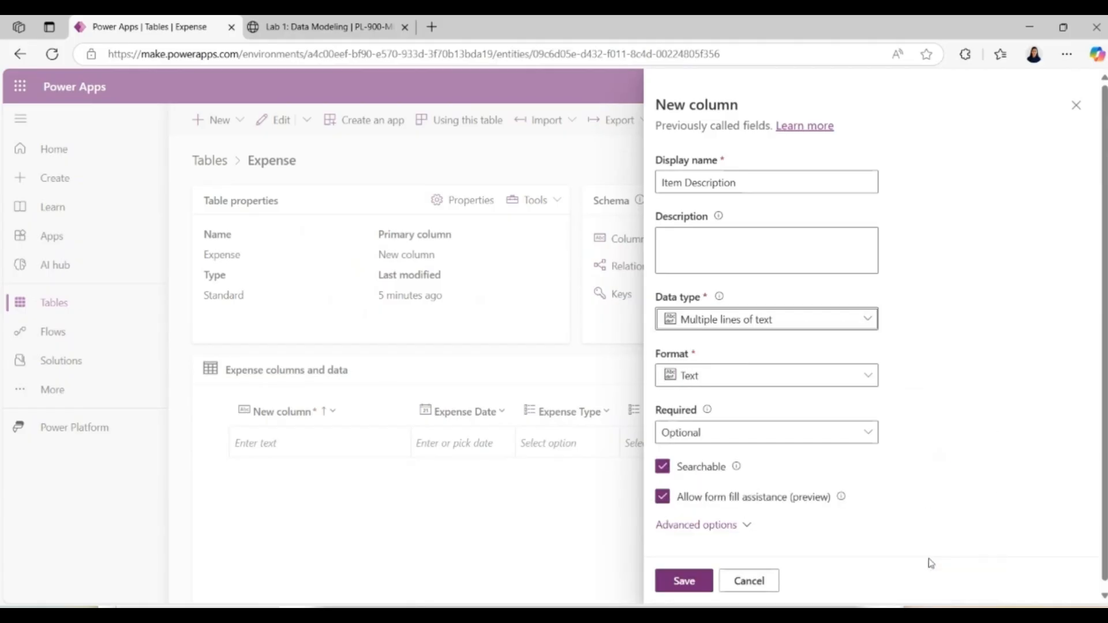
{"action": "left_click", "coordinate": [687, 586]}
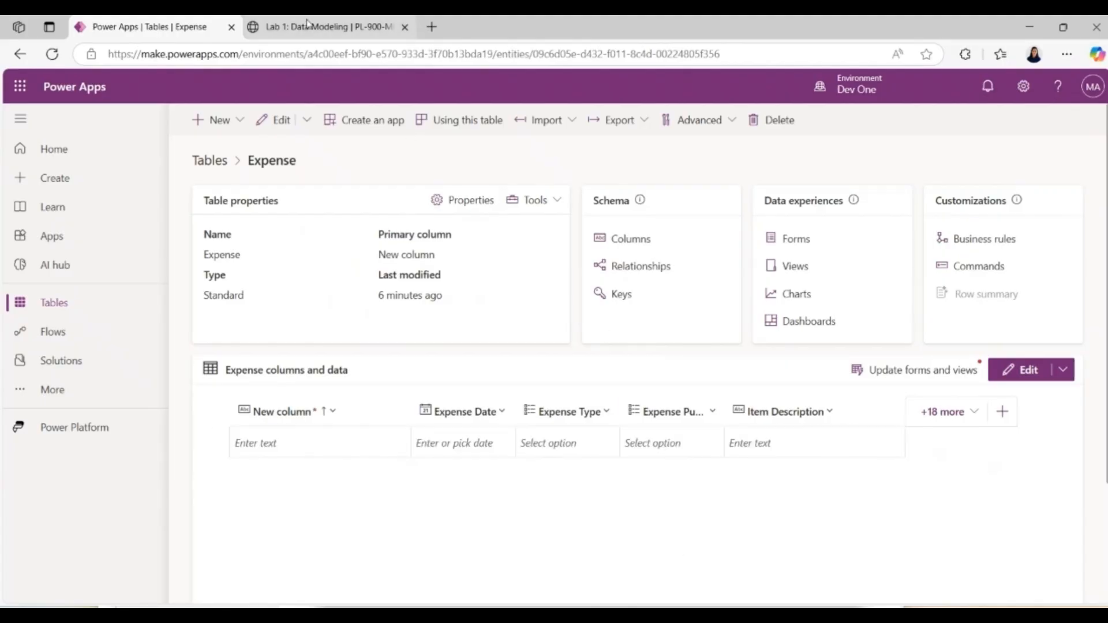
Step: Return to the Lab 1 instructions and copy the display name "Expense Amount" from the Create Expense Amount column section
{"action": "left_click", "coordinate": [307, 25]}
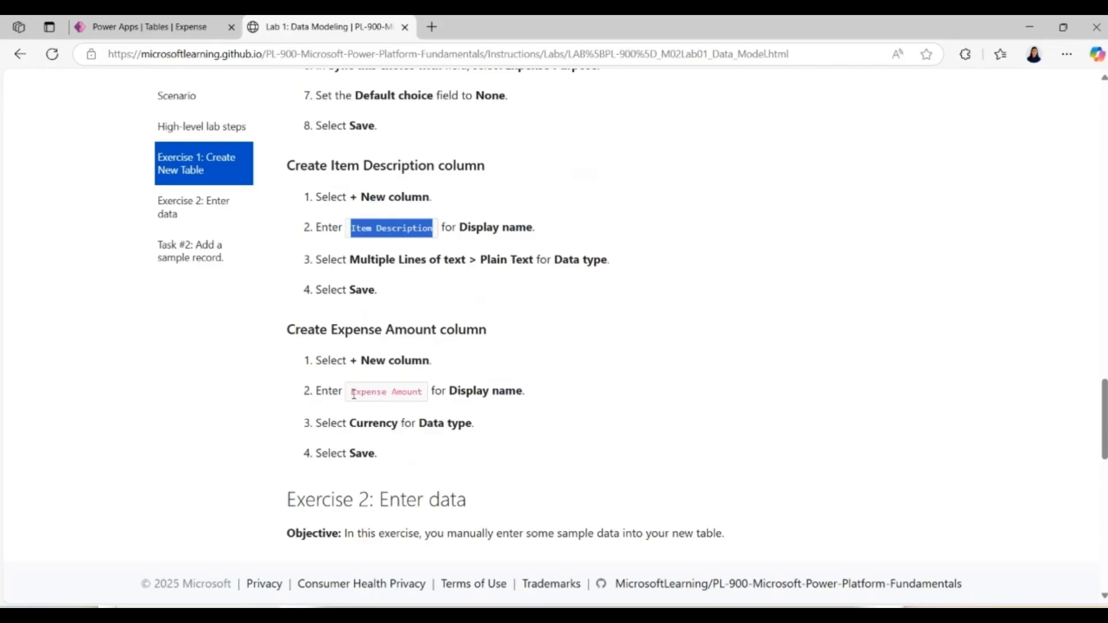
{"action": "left_click_drag", "start_coordinate": [353, 394], "coordinate": [428, 398]}
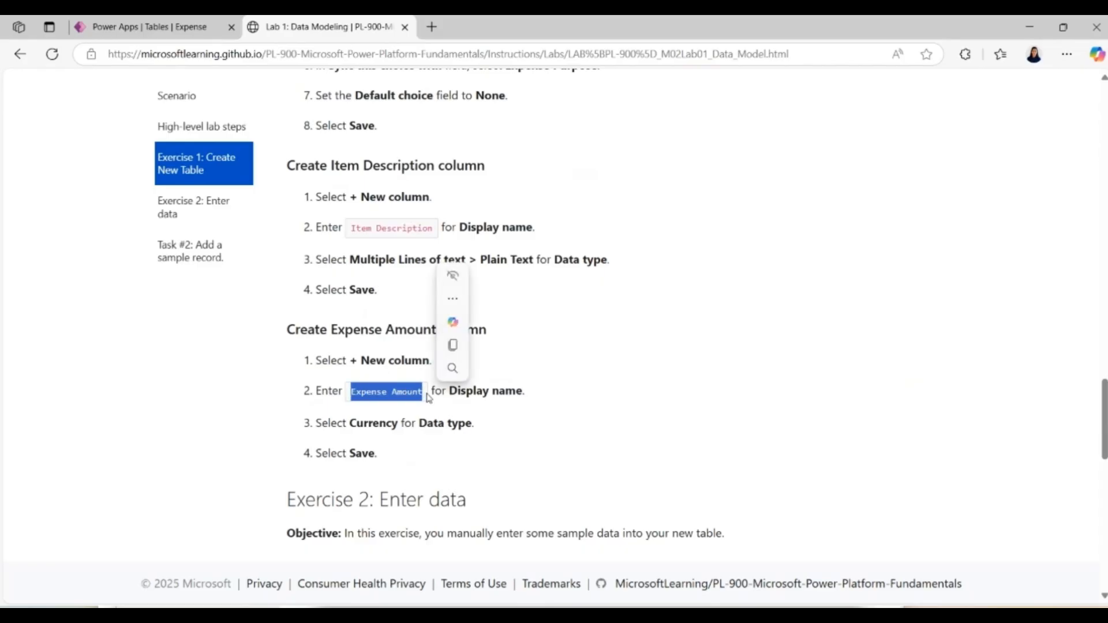
{"action": "key", "text": "ctrl+c"}
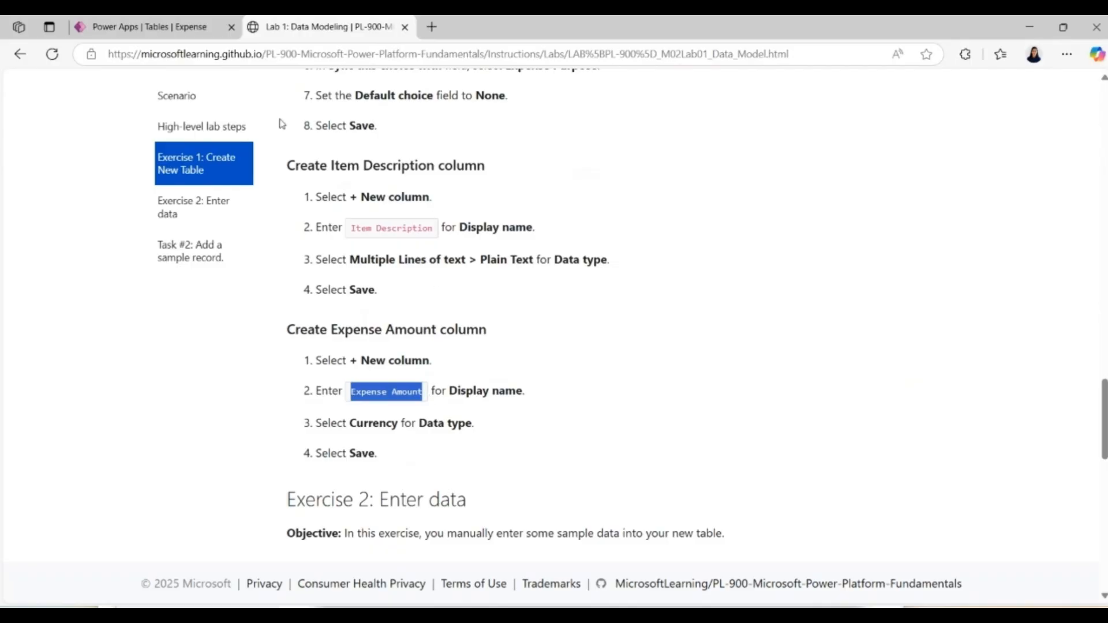
Step: Switch back to Power Apps and add an Expense Amount column with data type Currency to the Expense table, saving it
{"action": "left_click", "coordinate": [173, 26]}
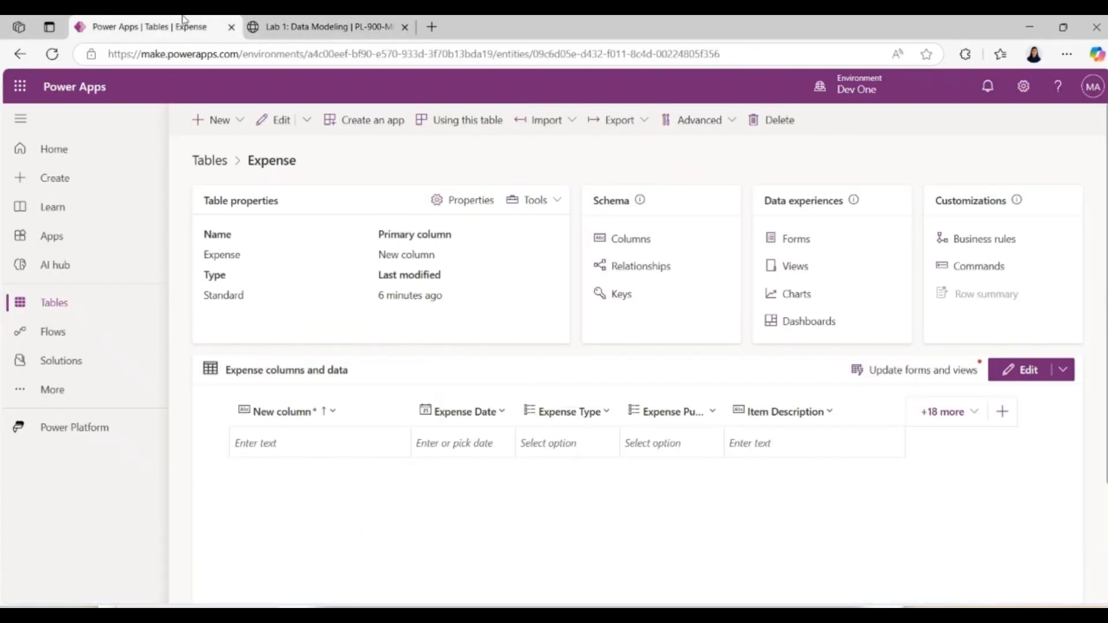
{"action": "left_click", "coordinate": [218, 119]}
{"action": "left_click", "coordinate": [241, 188]}
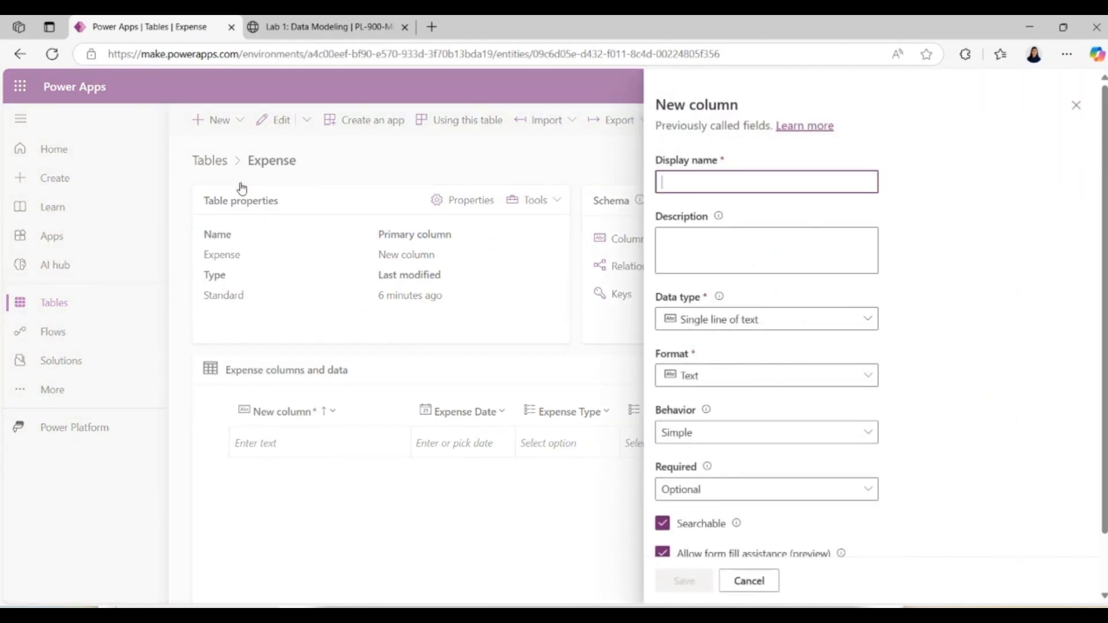
{"action": "key", "text": "ctrl+v"}
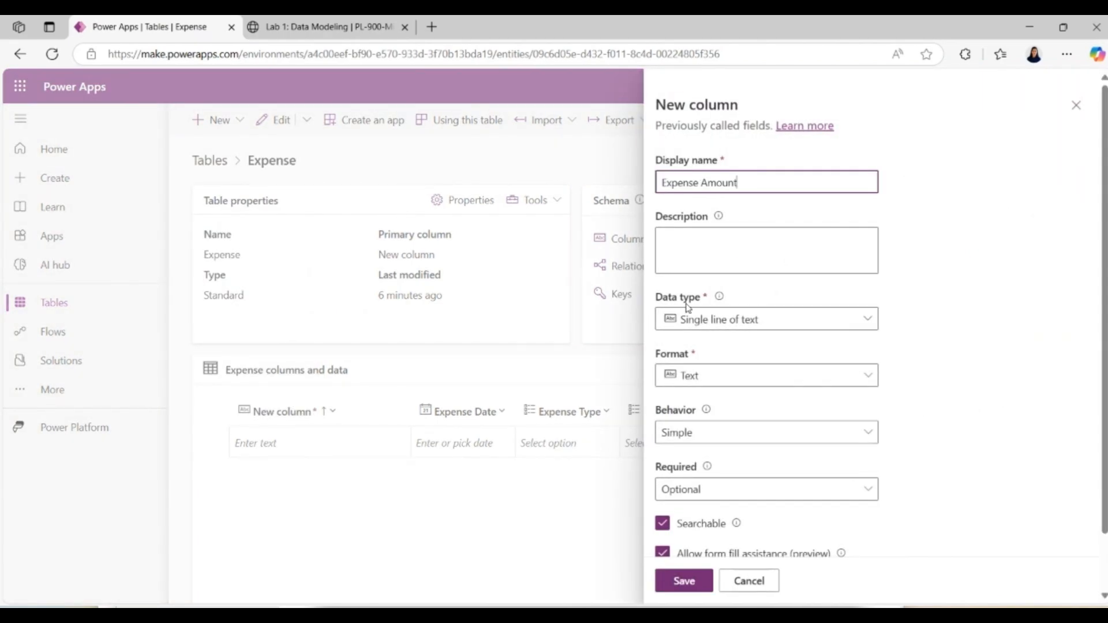
{"action": "left_click", "coordinate": [718, 326]}
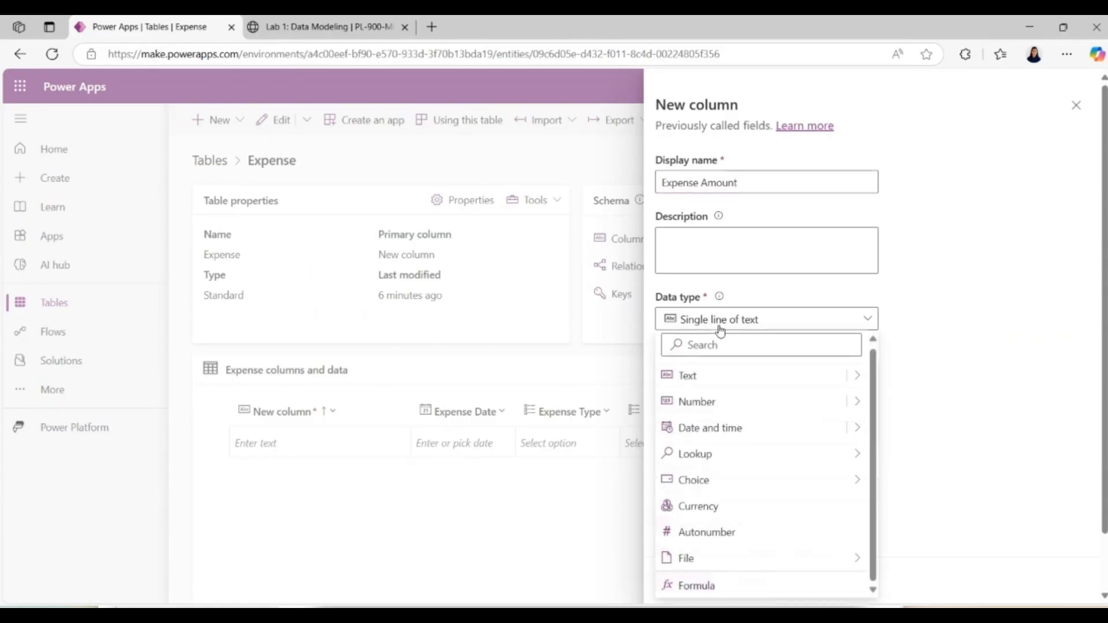
{"action": "left_click", "coordinate": [700, 511]}
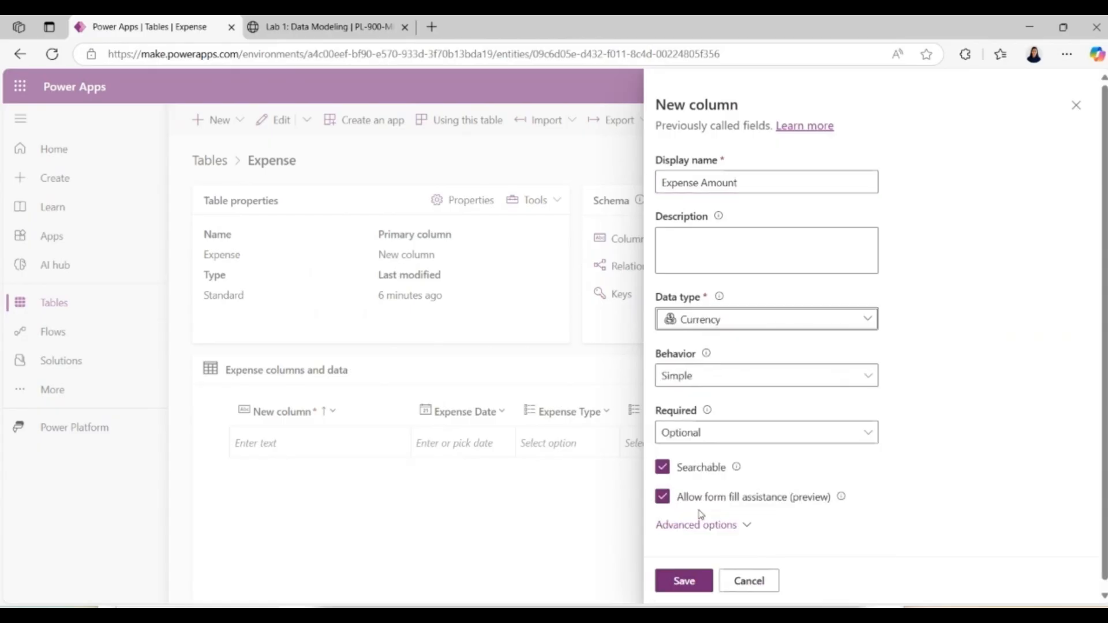
{"action": "left_click", "coordinate": [692, 582]}
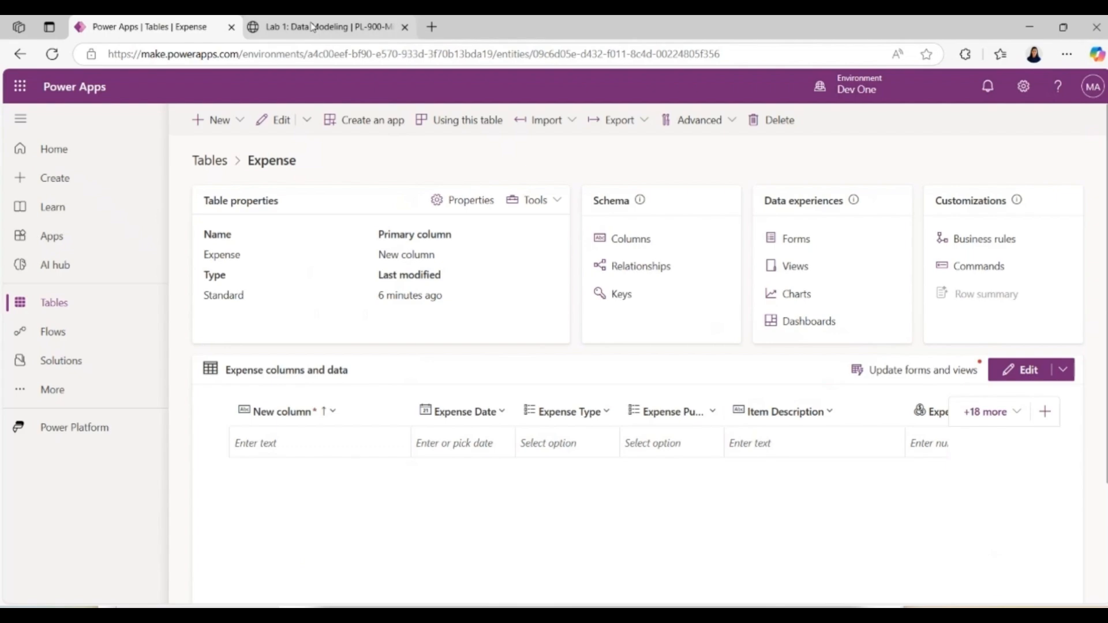
Step: Return to the Lab 1 instructions and read Exercise 2, Task #1 on modifying the displayed columns
{"action": "left_click", "coordinate": [312, 27]}
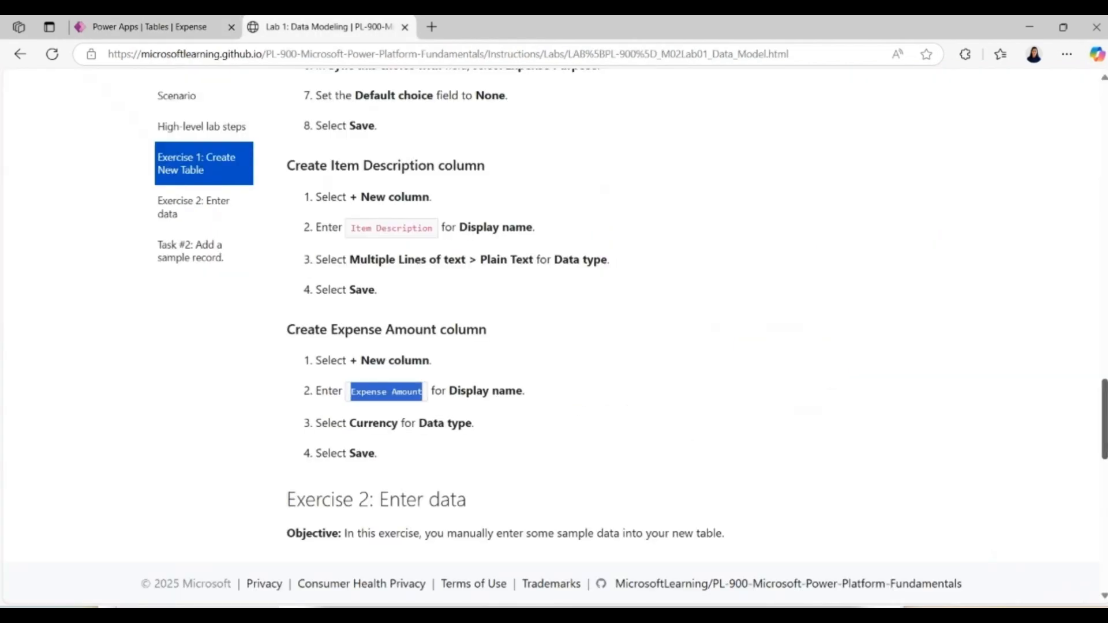
{"action": "left_click_drag", "start_coordinate": [1104, 432], "coordinate": [1104, 493]}
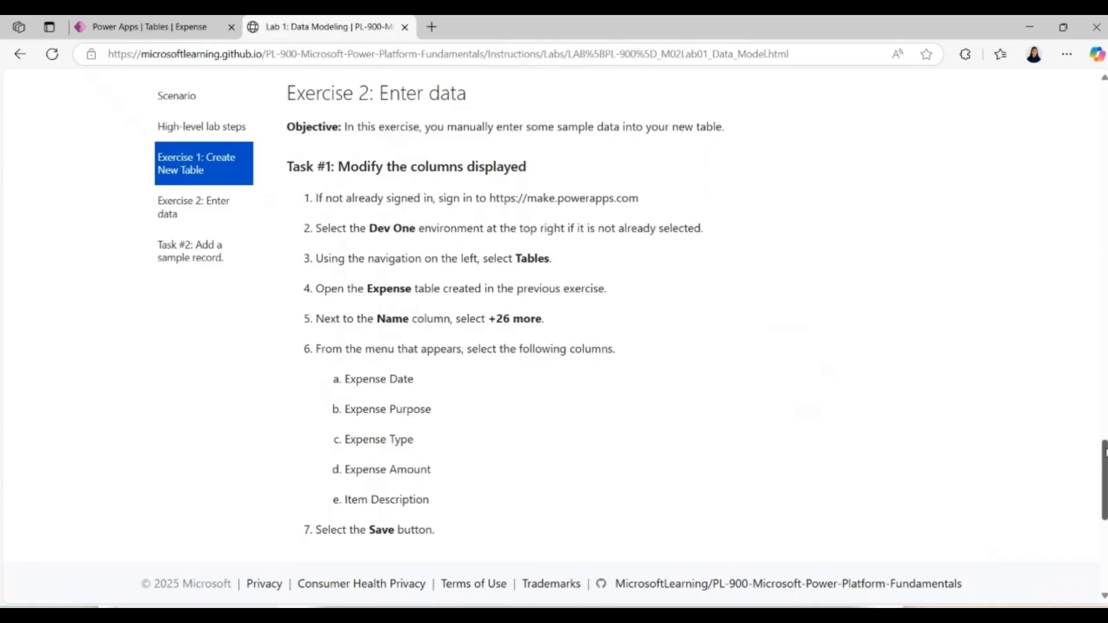
{"action": "left_click_drag", "start_coordinate": [1105, 455], "coordinate": [1105, 471]}
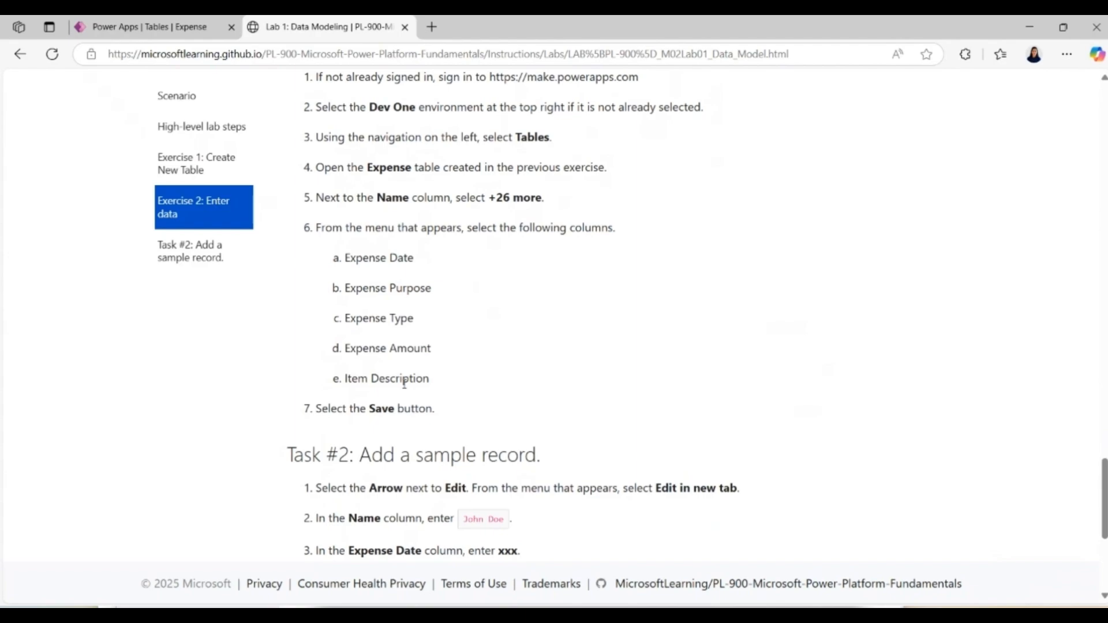
Step: Switch back to Power Apps, edit the Expense table and display only the Expense Date, Expense Type, Expense Purpose, Item Description and Expense Amount columns
{"action": "left_click", "coordinate": [162, 29]}
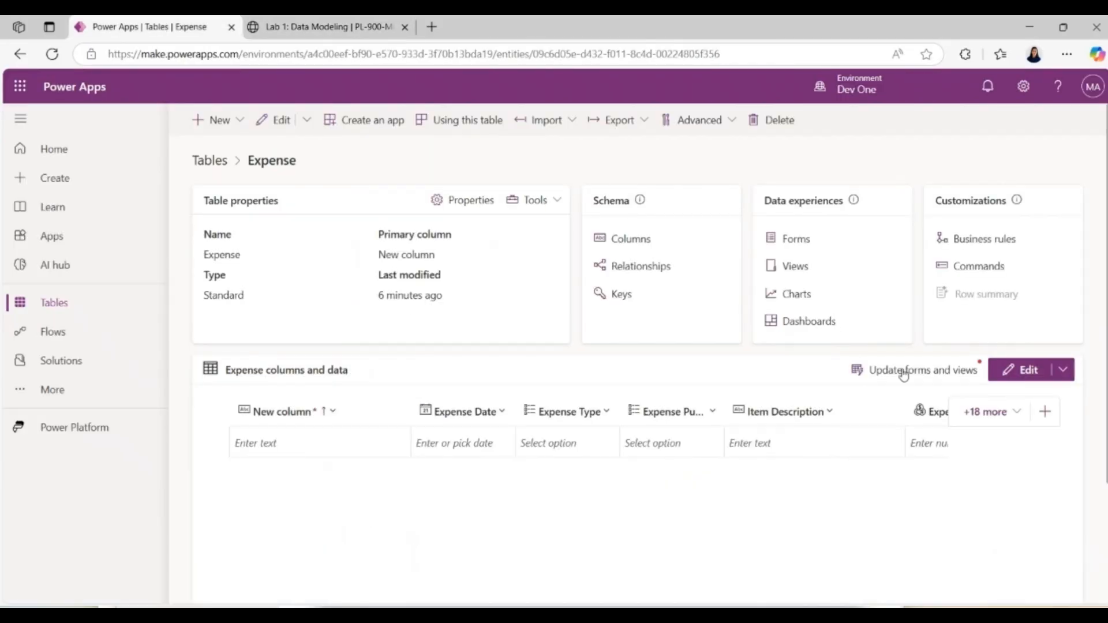
{"action": "left_click", "coordinate": [1036, 374]}
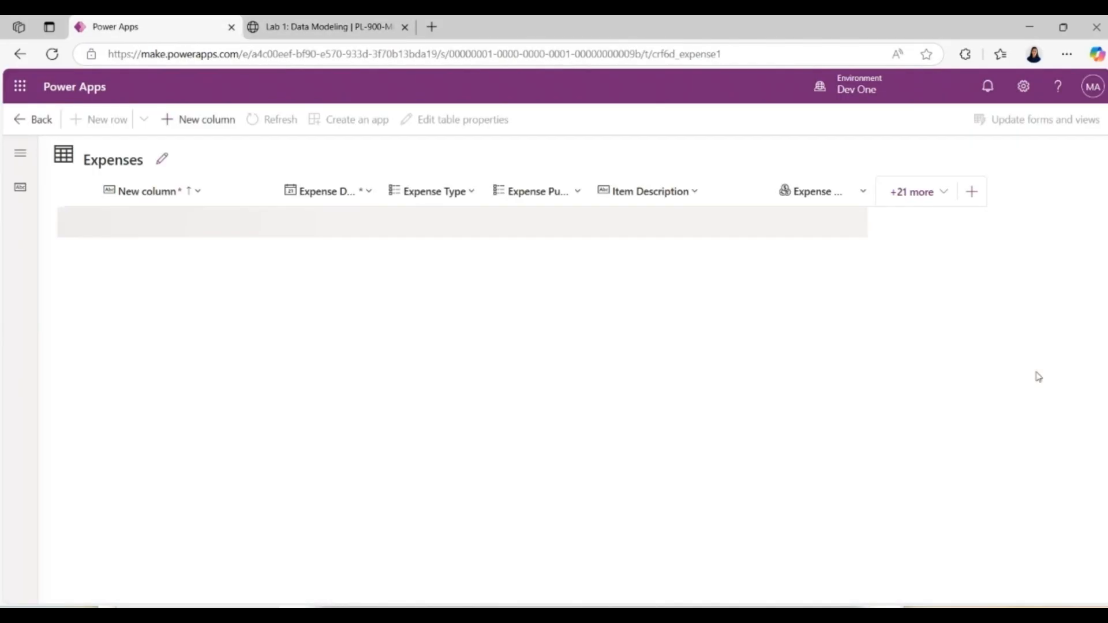
{"action": "left_click", "coordinate": [918, 200]}
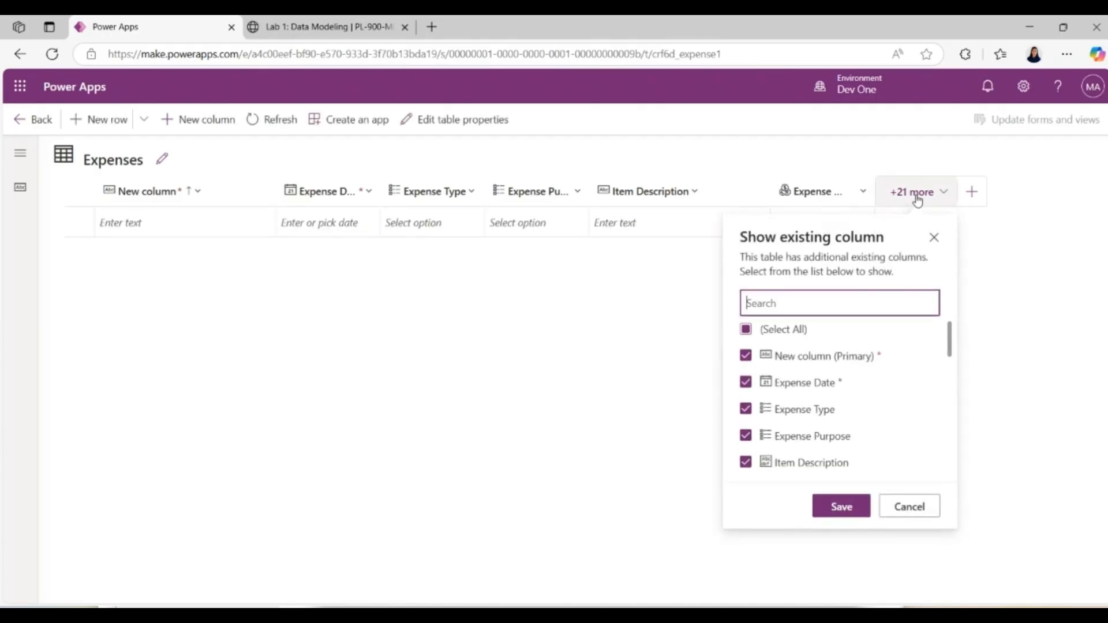
{"action": "left_click", "coordinate": [746, 330]}
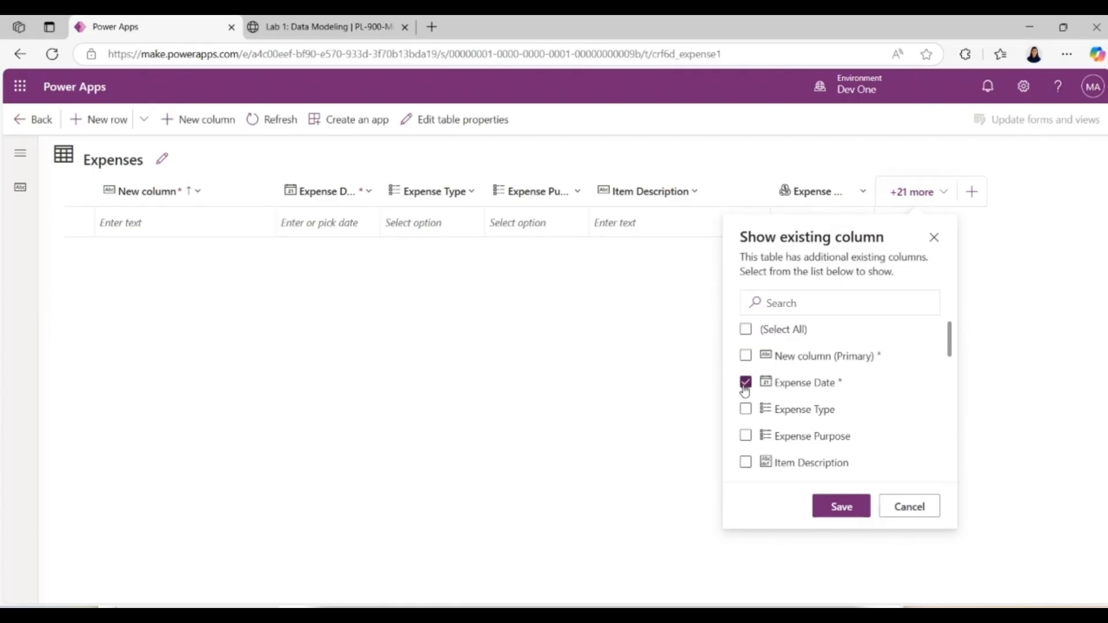
{"action": "left_click", "coordinate": [745, 410]}
{"action": "left_click", "coordinate": [746, 437]}
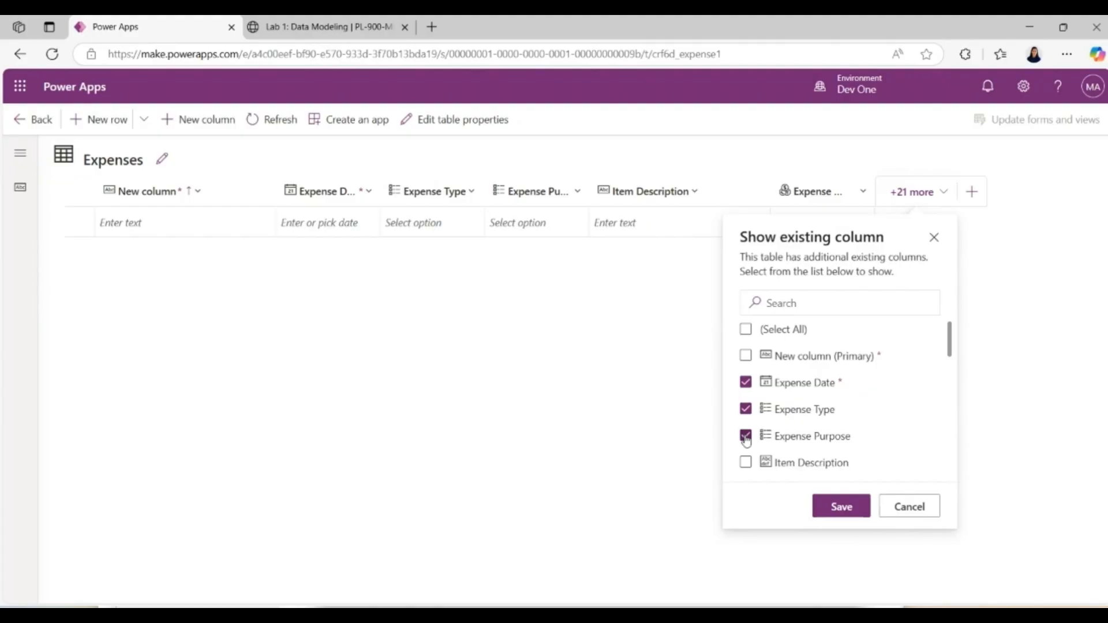
{"action": "left_click", "coordinate": [746, 463]}
{"action": "left_click_drag", "start_coordinate": [951, 354], "coordinate": [952, 372]}
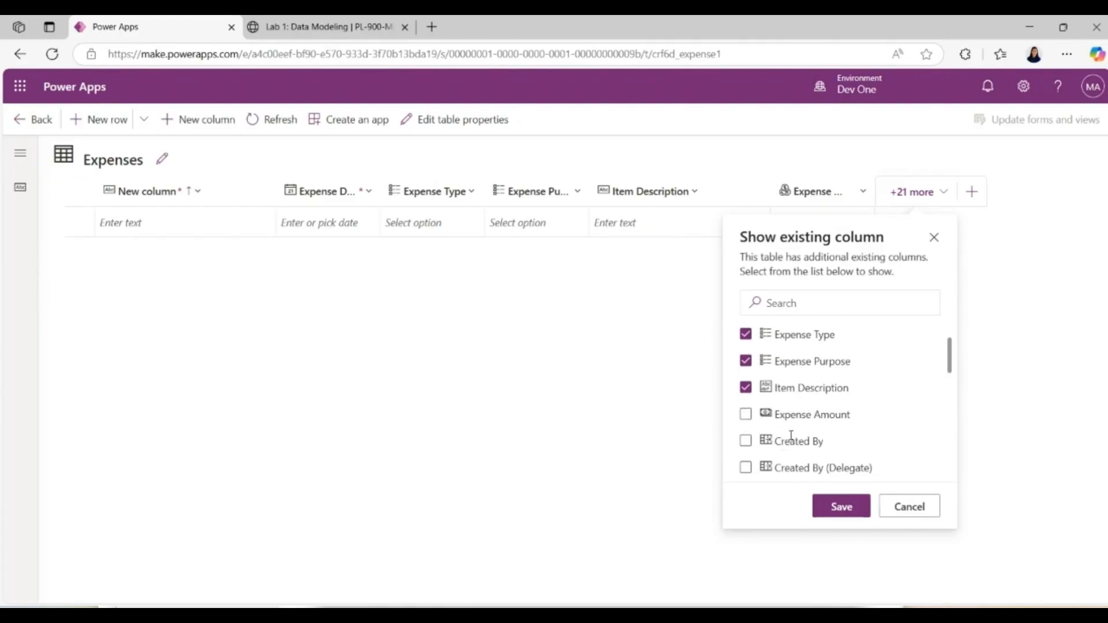
{"action": "left_click", "coordinate": [746, 415]}
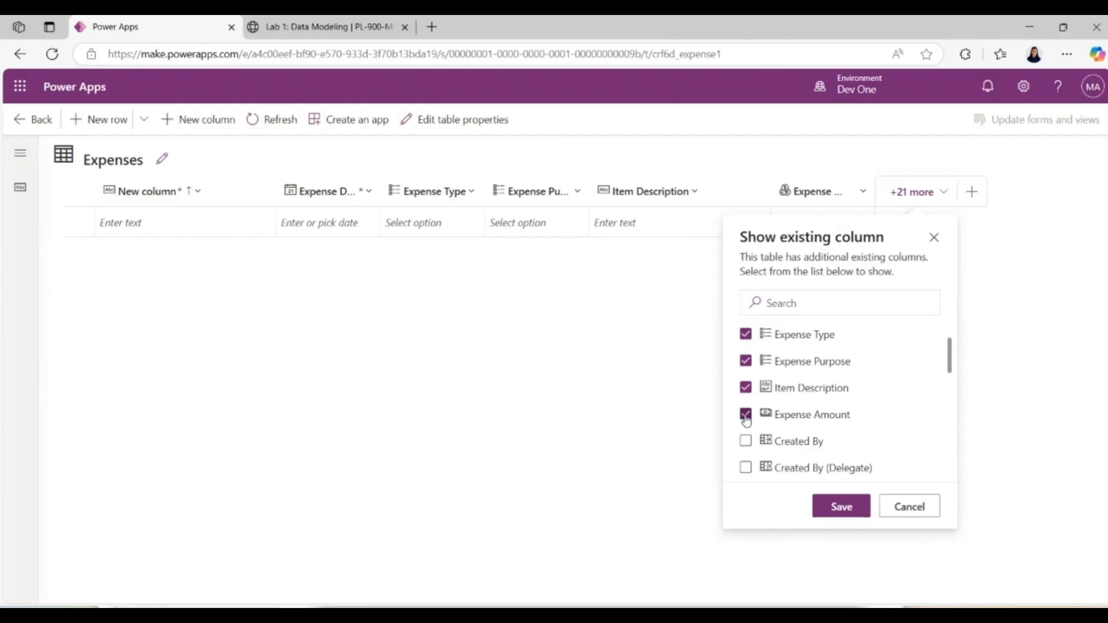
{"action": "left_click", "coordinate": [846, 508]}
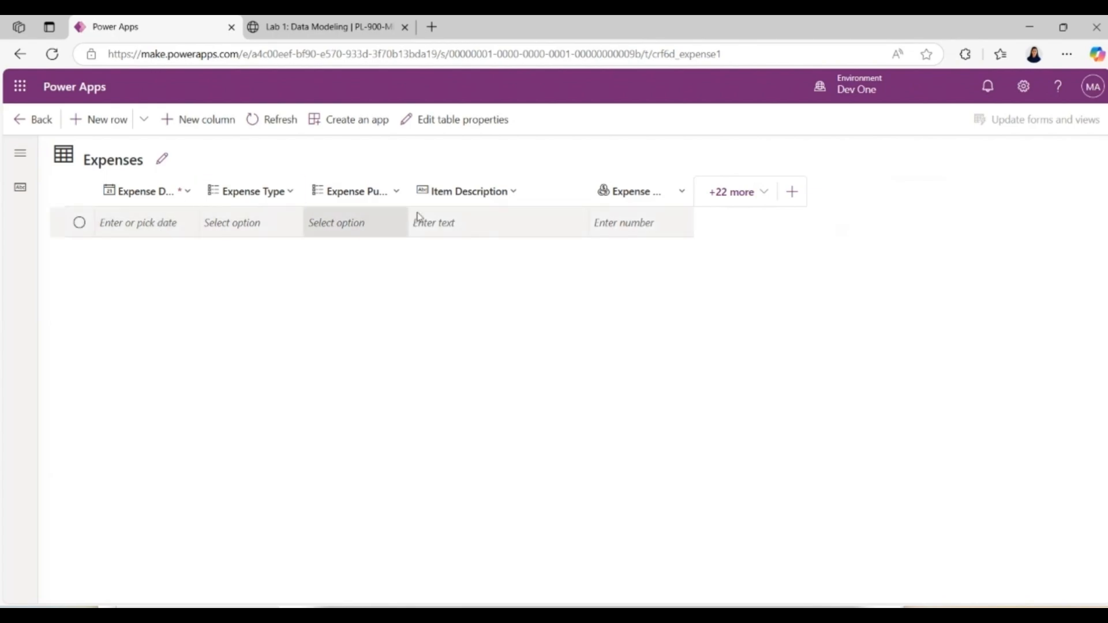
Step: Read Task #2 in the Lab 1 instructions, then return to Power Apps and open the Expense table for editing in a new tab
{"action": "left_click", "coordinate": [334, 30]}
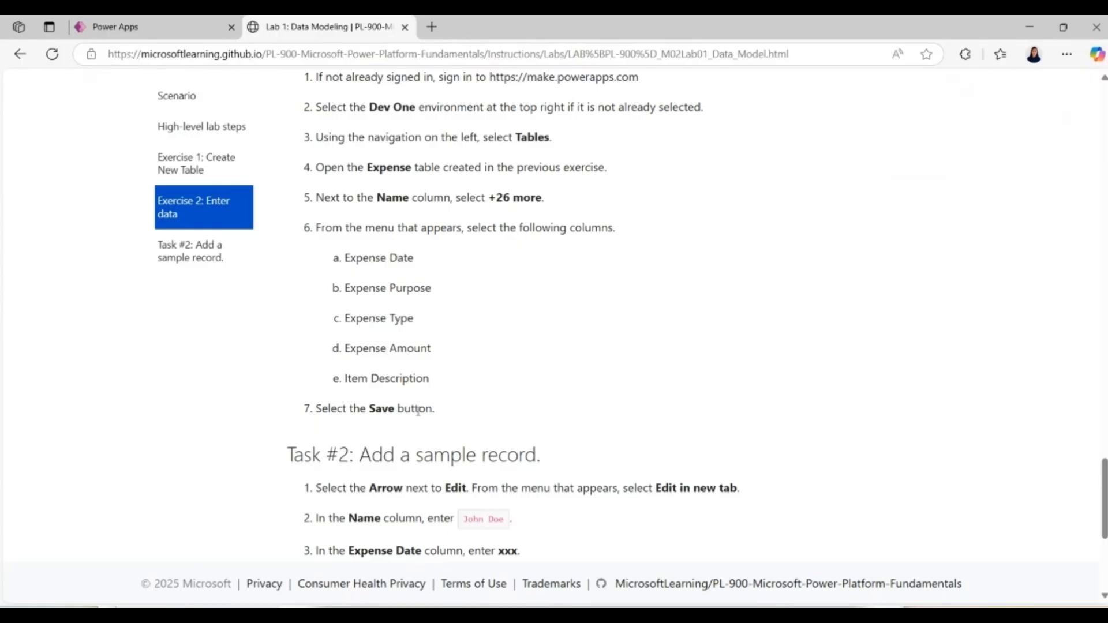
{"action": "left_click_drag", "start_coordinate": [1102, 466], "coordinate": [1103, 596]}
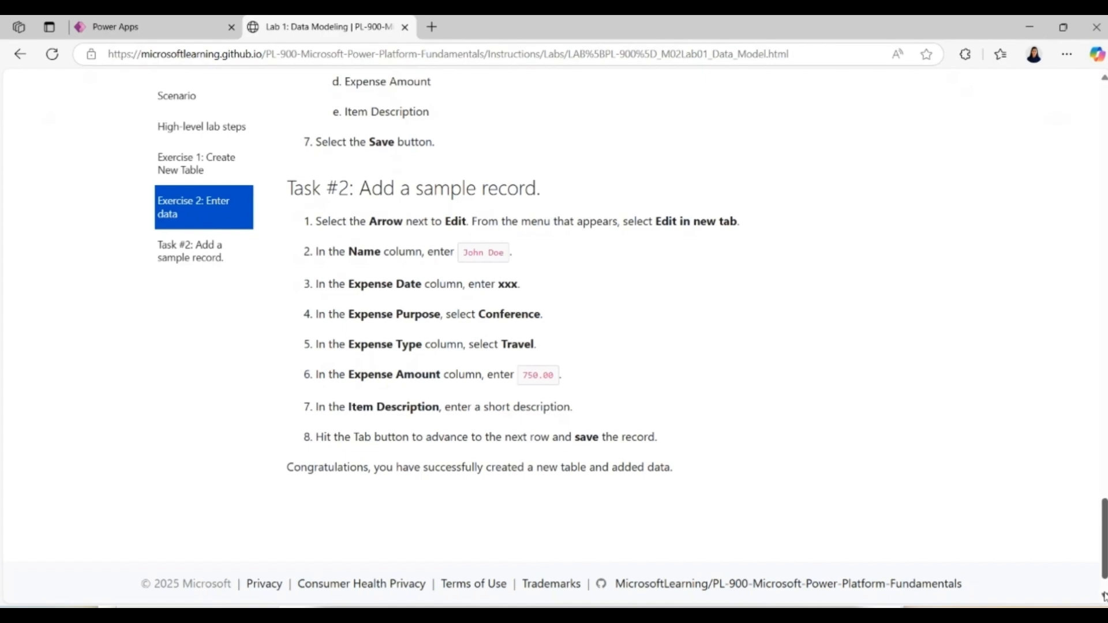
{"action": "left_click", "coordinate": [75, 27]}
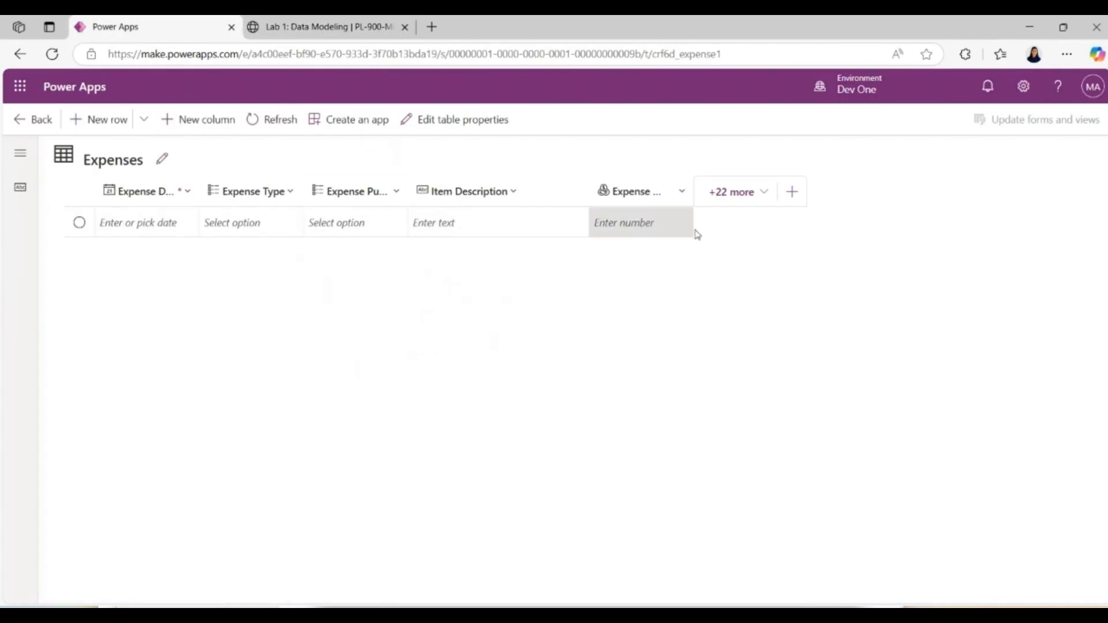
{"action": "left_click", "coordinate": [32, 120]}
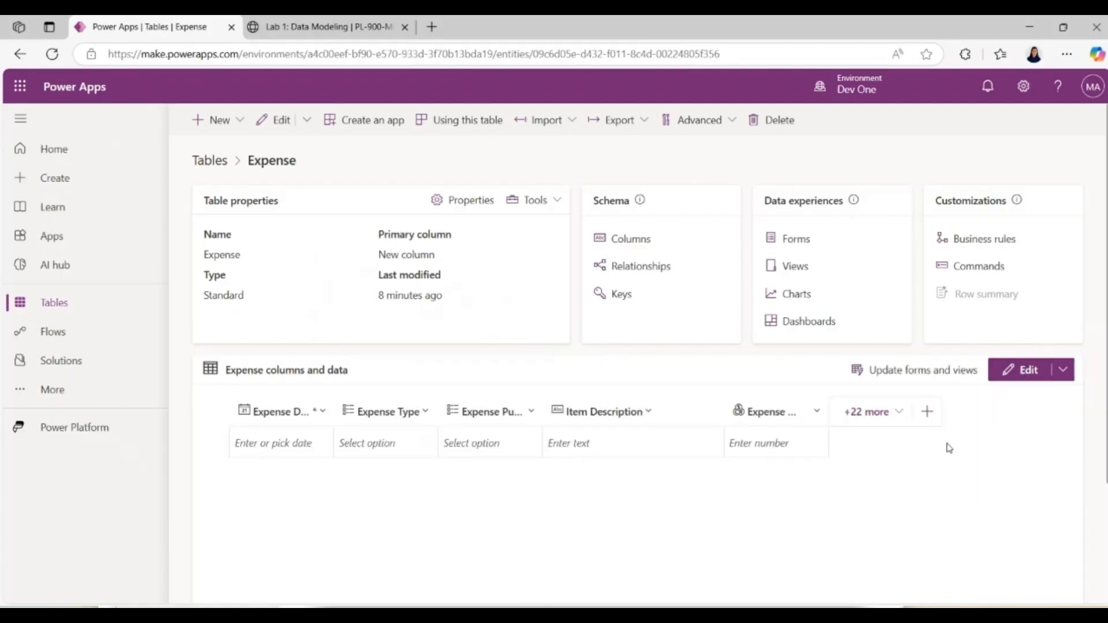
{"action": "left_click", "coordinate": [1062, 374]}
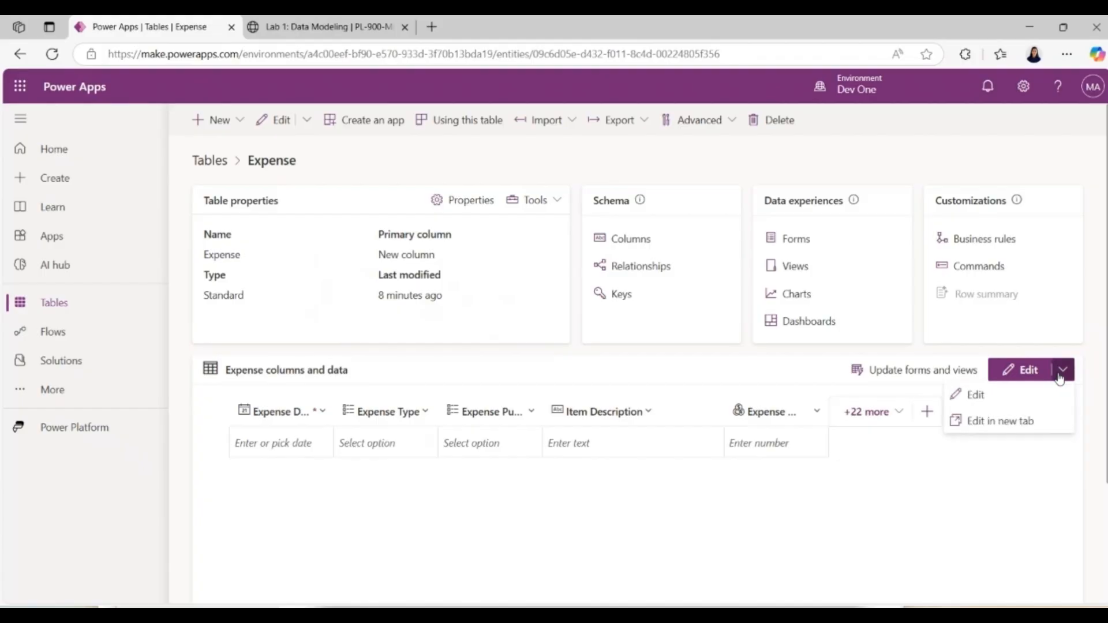
{"action": "left_click", "coordinate": [1018, 423]}
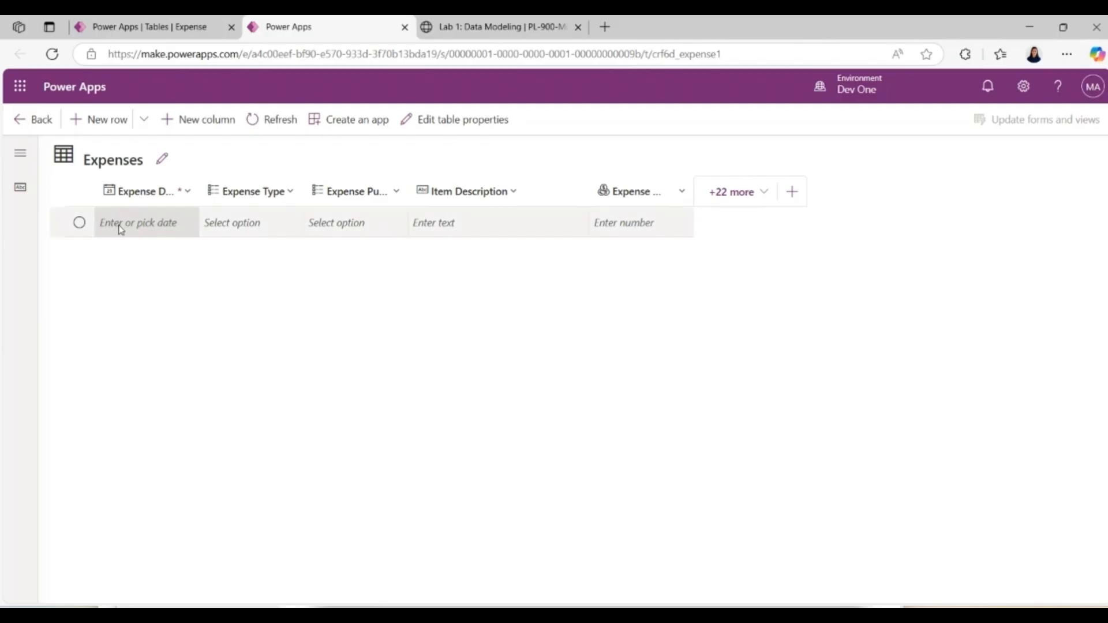
Step: Set the Expense Date of the first row in the Expenses table to 5/21/2025
{"action": "left_click", "coordinate": [154, 224]}
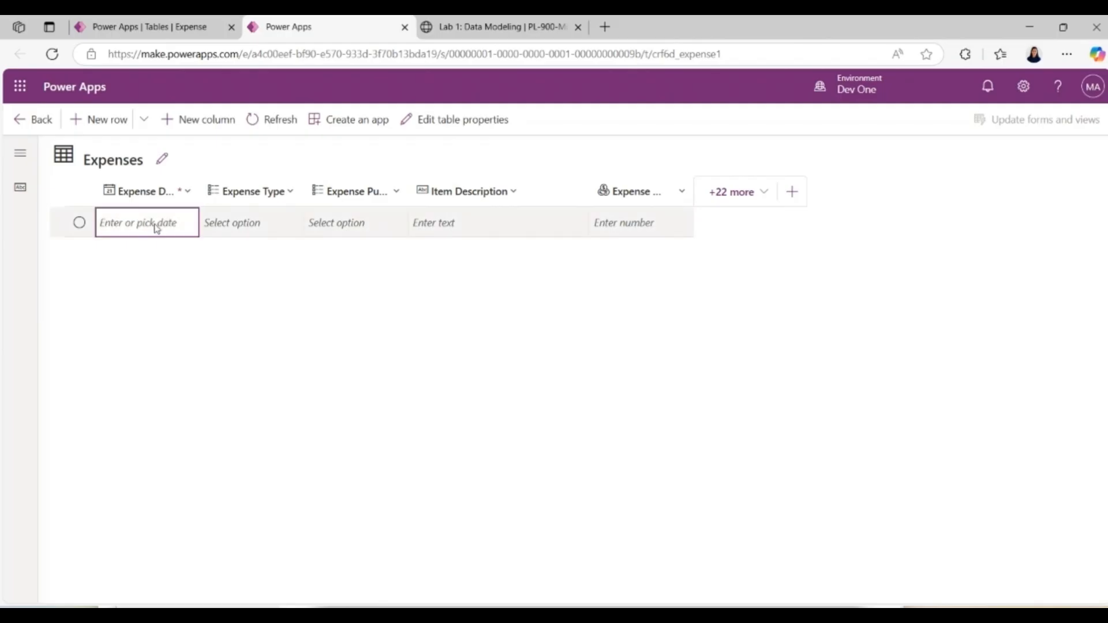
{"action": "left_click", "coordinate": [186, 223]}
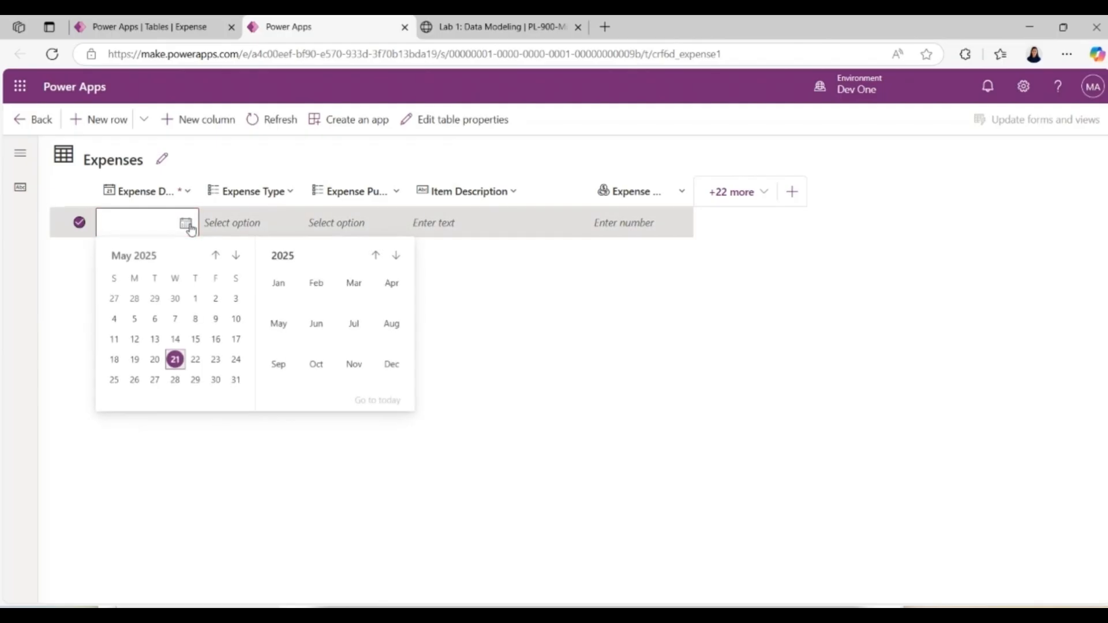
{"action": "left_click", "coordinate": [175, 360]}
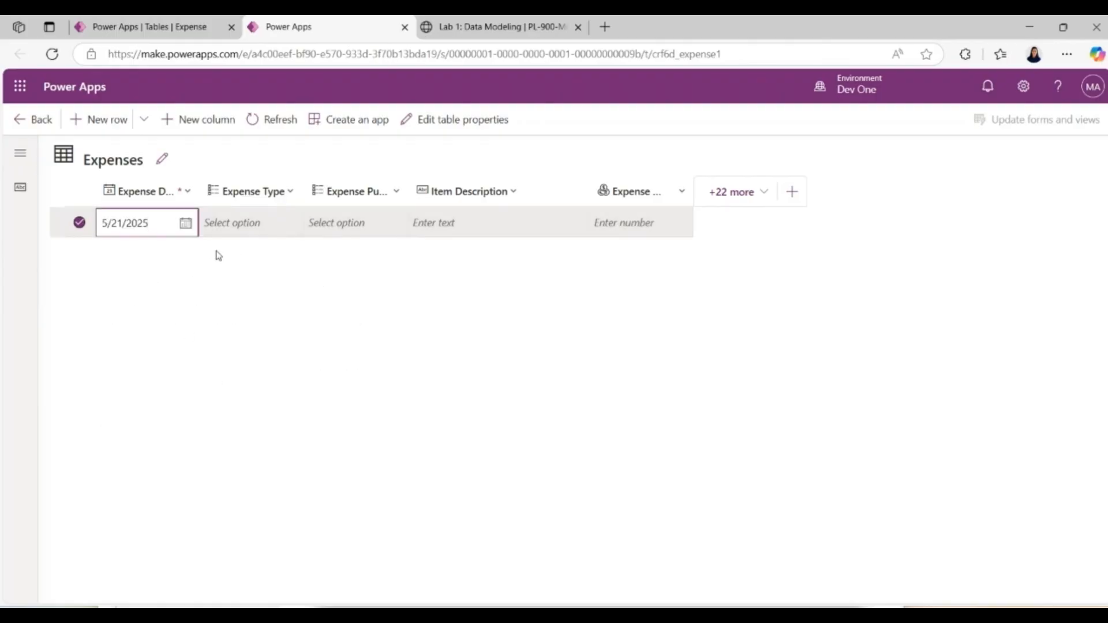
Step: Set the Expense Type of the 5/21/2025 record to Travel and its Expense Purpose to Conference
{"action": "left_click", "coordinate": [249, 226]}
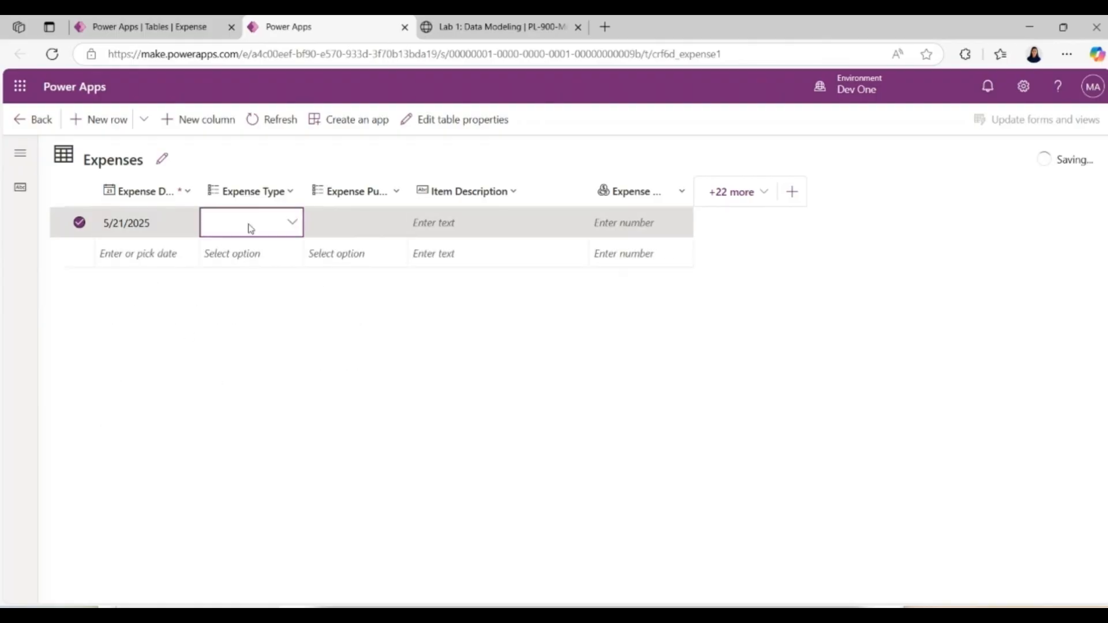
{"action": "left_click", "coordinate": [293, 223]}
{"action": "left_click", "coordinate": [296, 225]}
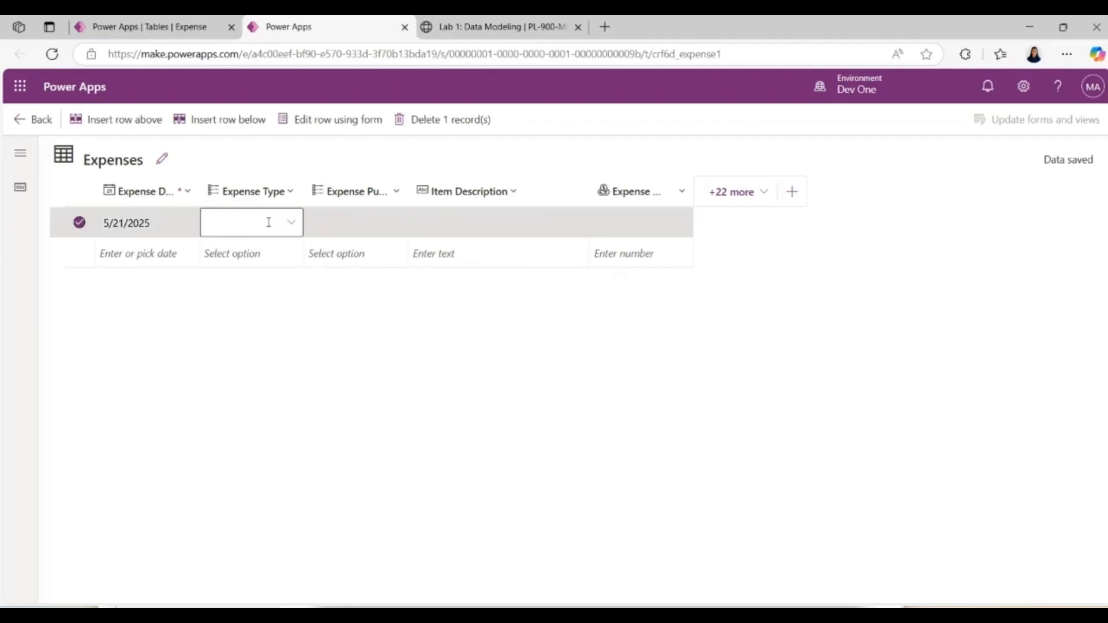
{"action": "left_click", "coordinate": [269, 226]}
{"action": "left_click", "coordinate": [292, 224]}
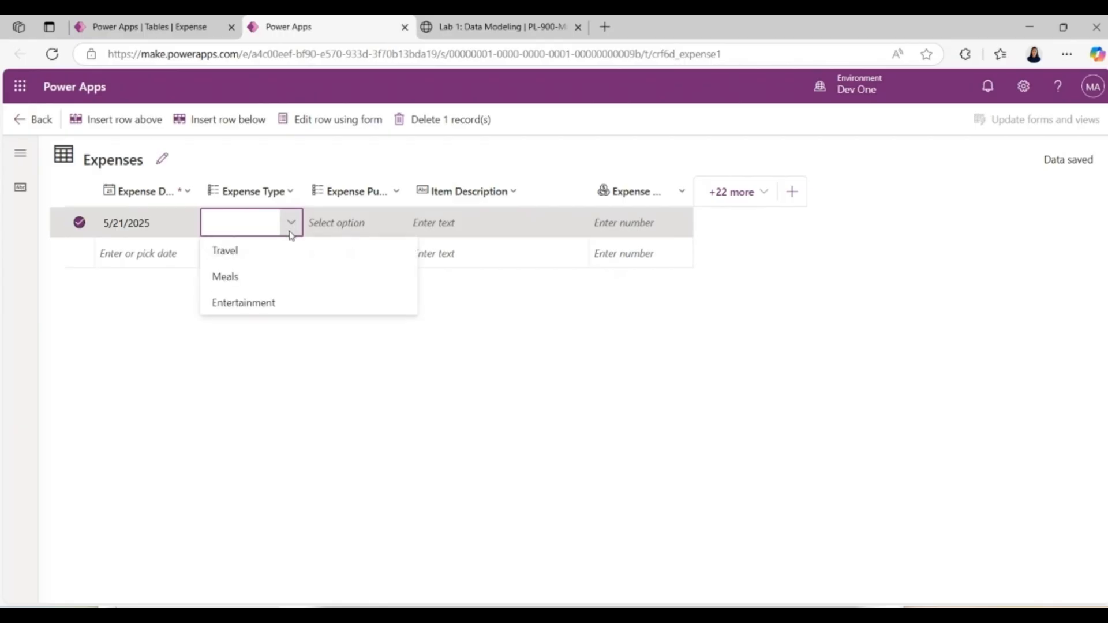
{"action": "left_click", "coordinate": [288, 250]}
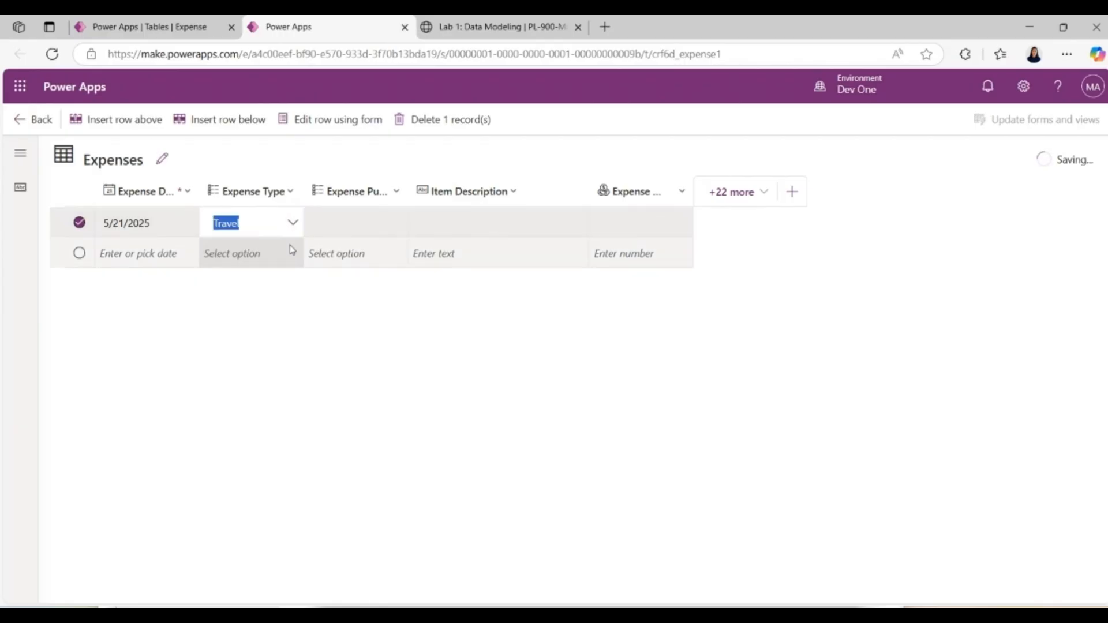
{"action": "left_click", "coordinate": [356, 218]}
{"action": "left_click", "coordinate": [392, 225]}
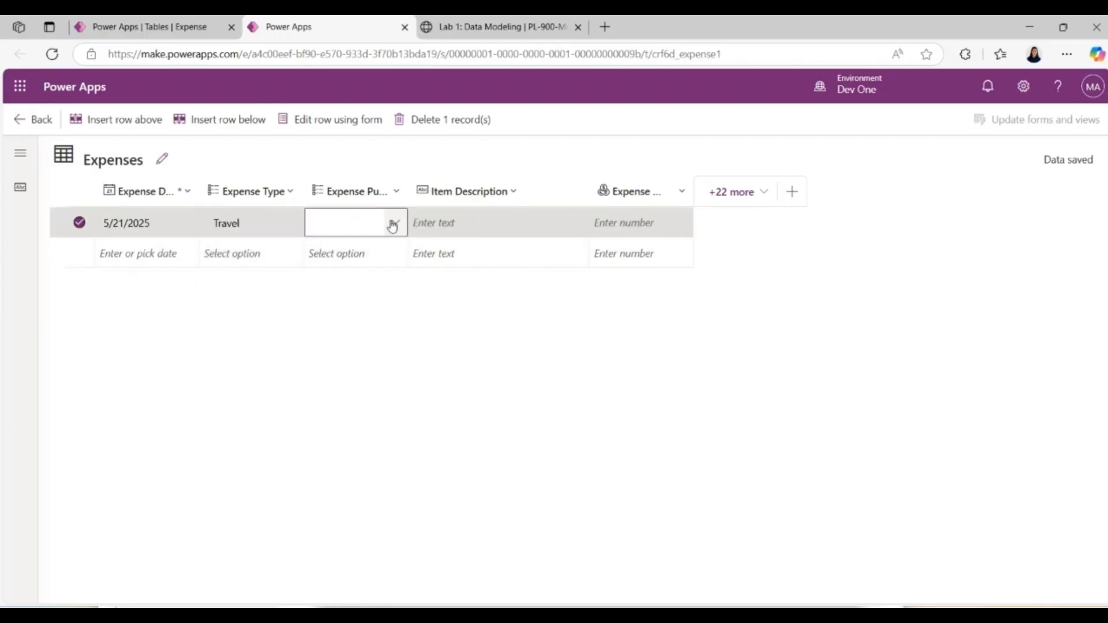
{"action": "left_click", "coordinate": [392, 225]}
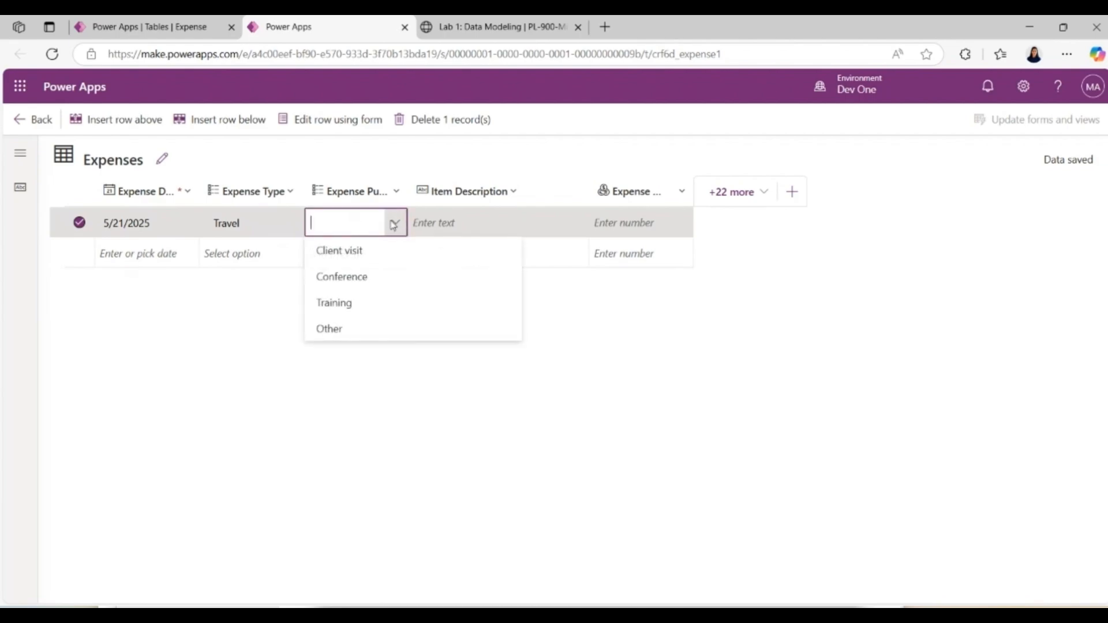
{"action": "left_click", "coordinate": [356, 280]}
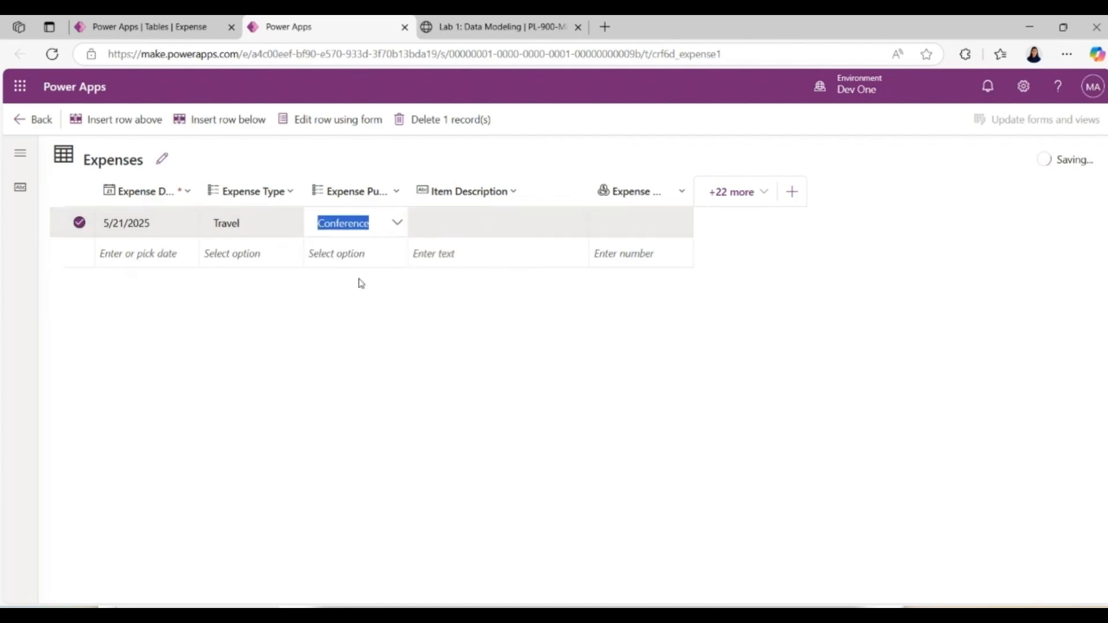
Step: Enter "Travelling for conference" as the Item Description of the 5/21/2025 record
{"action": "left_click", "coordinate": [474, 203]}
{"action": "left_click", "coordinate": [550, 218]}
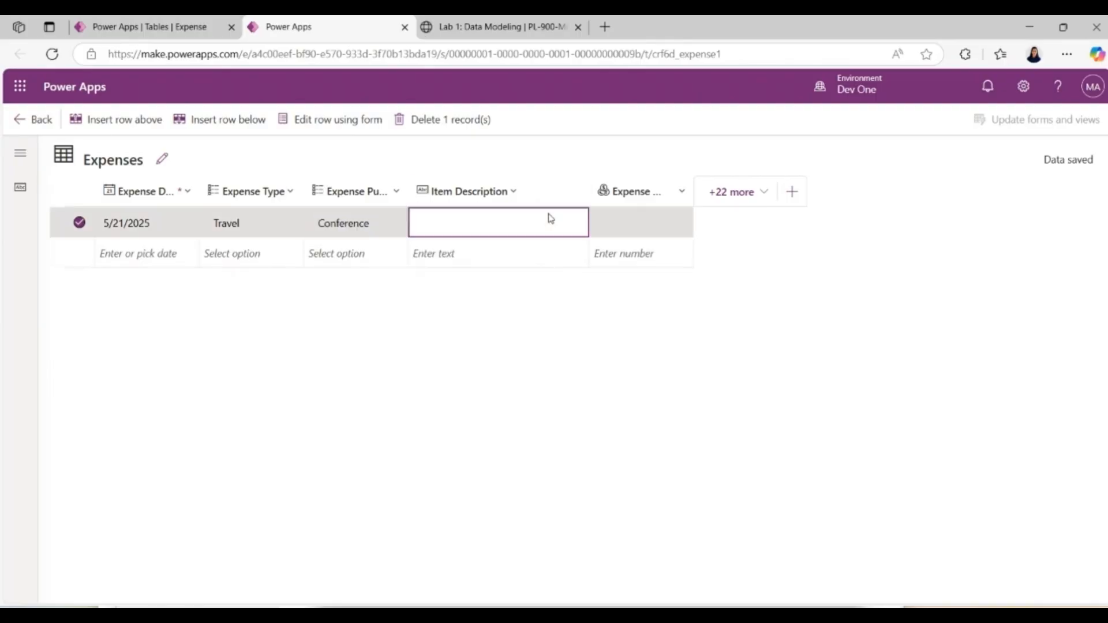
{"action": "left_click", "coordinate": [474, 222]}
{"action": "type", "text": "T"}
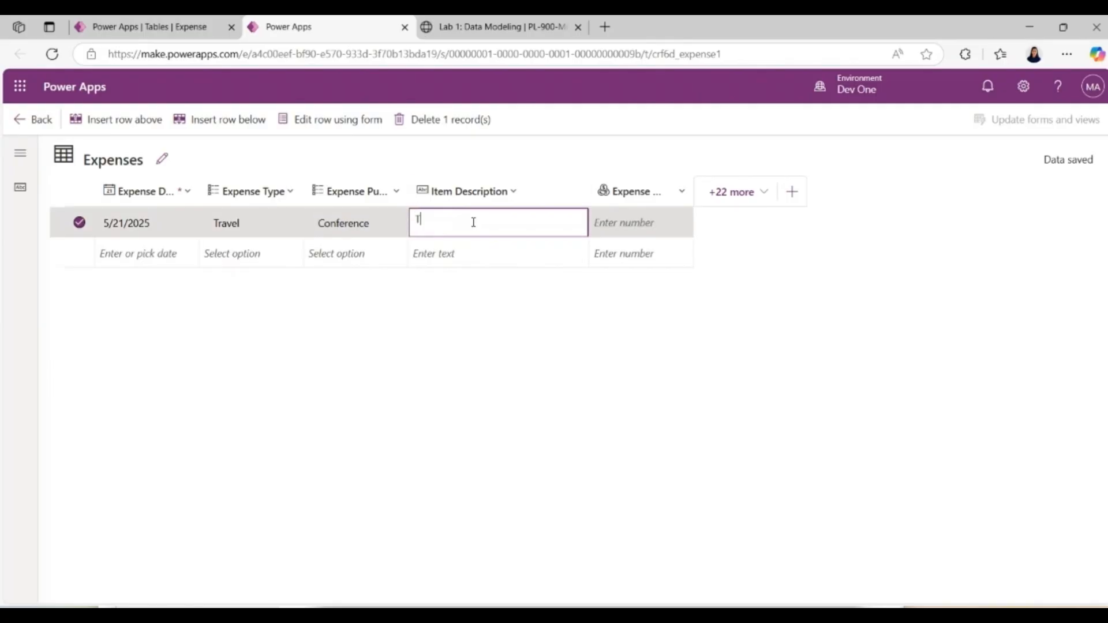
{"action": "type", "text": "ravelling fr"}
{"action": "key", "text": "BackSpace"}
{"action": "key", "text": "BackSpace"}
{"action": "type", "text": "or conference"}
Step: Check the sample amount in the Lab 1 instructions, enter 750 as the record's Expense Amount in Power Apps, and deselect the row
{"action": "left_click", "coordinate": [637, 230]}
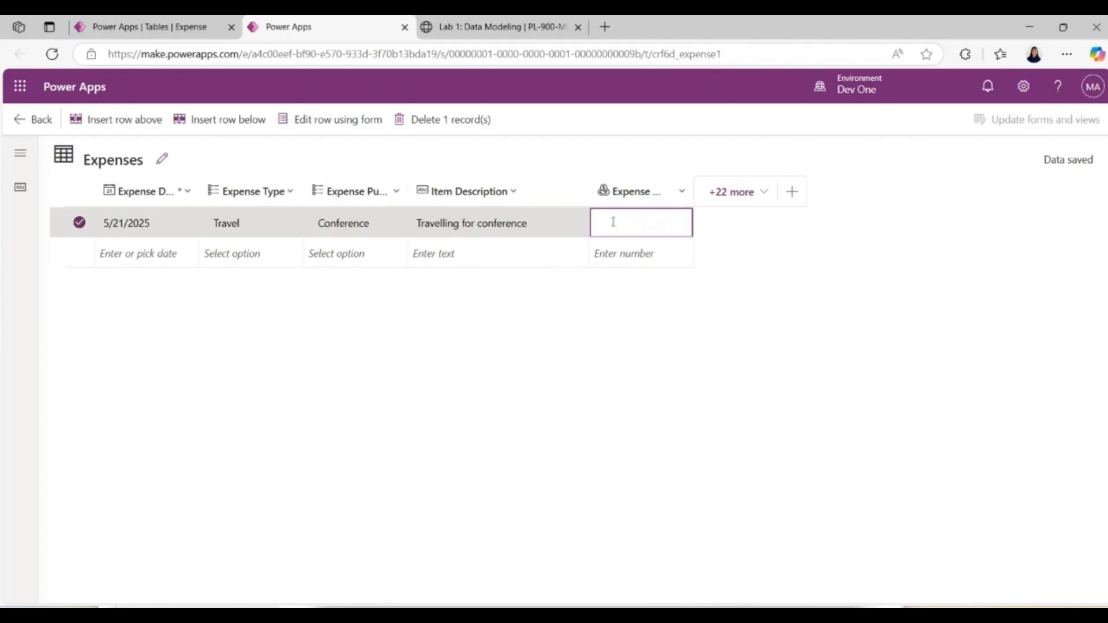
{"action": "left_click", "coordinate": [187, 36]}
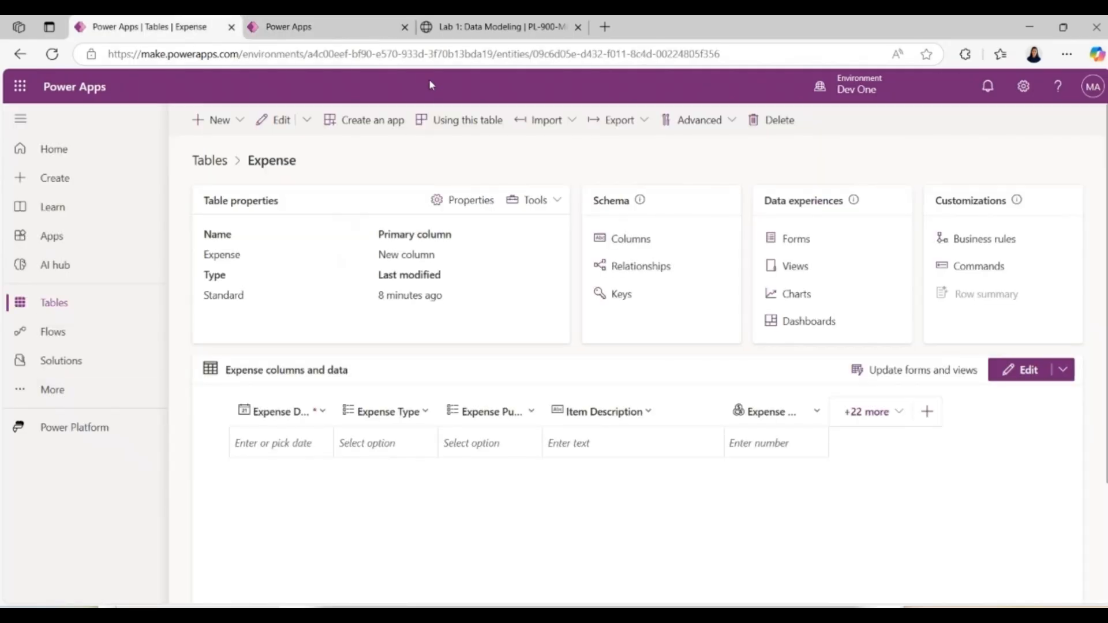
{"action": "left_click", "coordinate": [473, 26]}
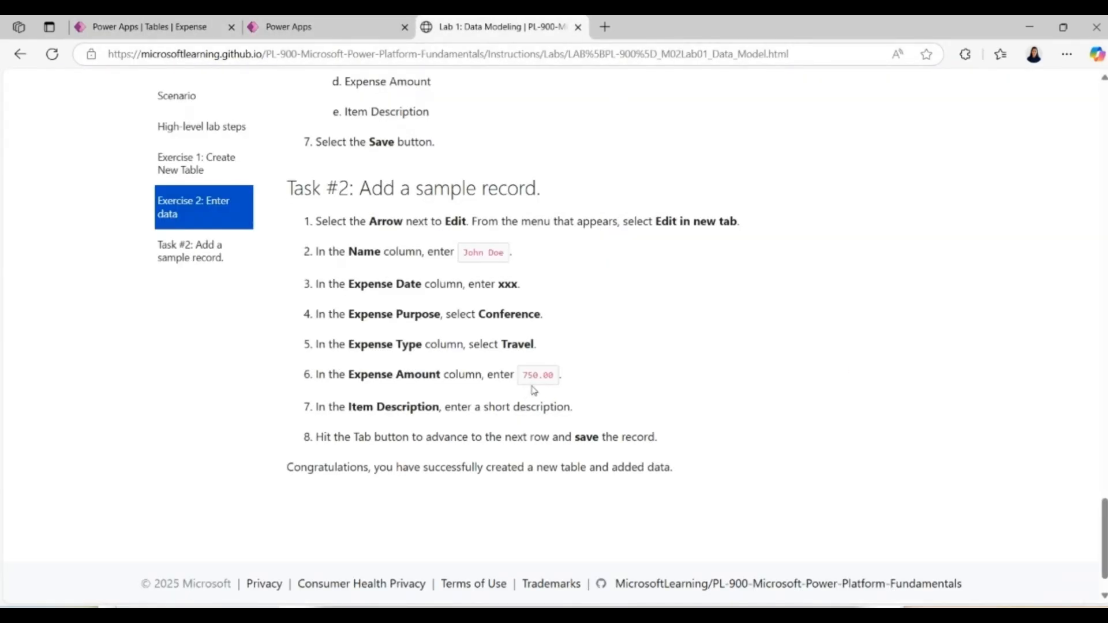
{"action": "left_click", "coordinate": [318, 26]}
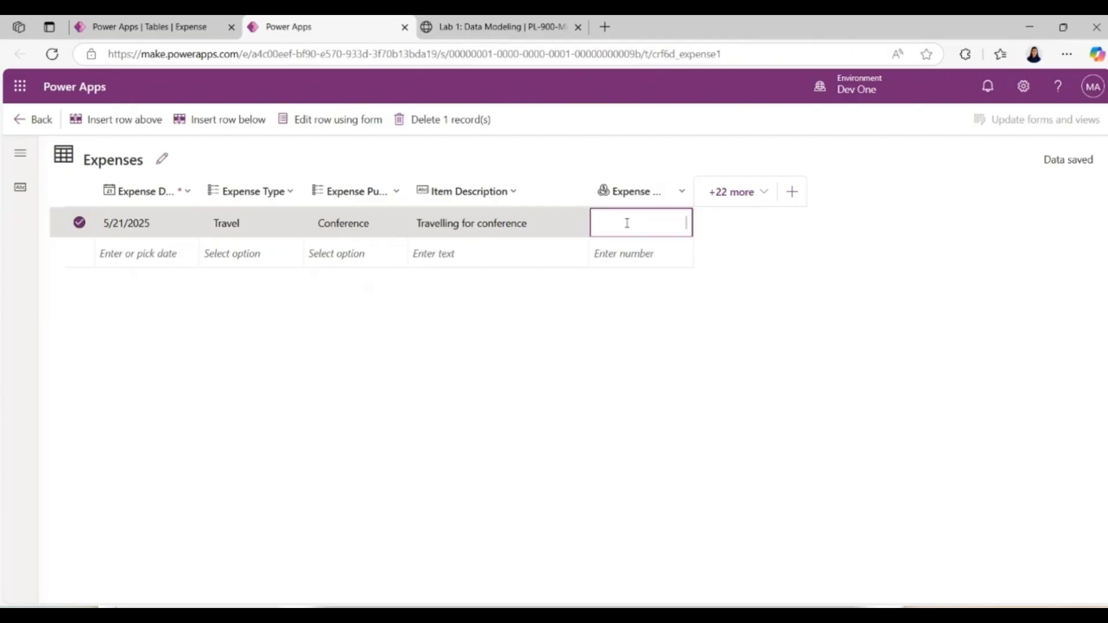
{"action": "type", "text": "750"}
{"action": "key", "text": "Return"}
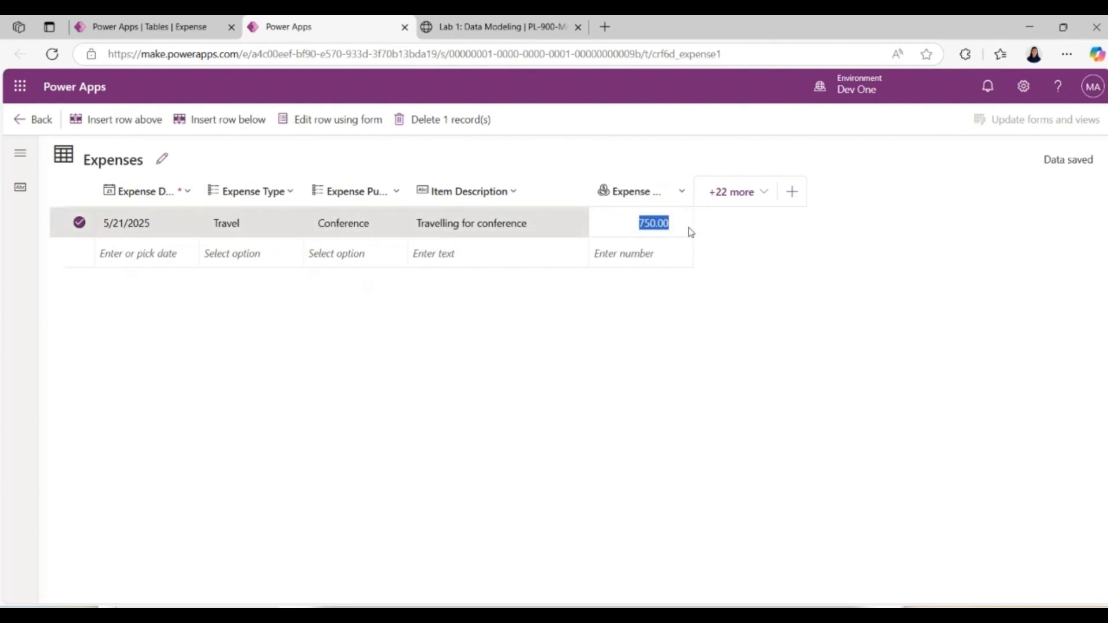
{"action": "left_click", "coordinate": [77, 227]}
{"action": "left_click", "coordinate": [77, 227]}
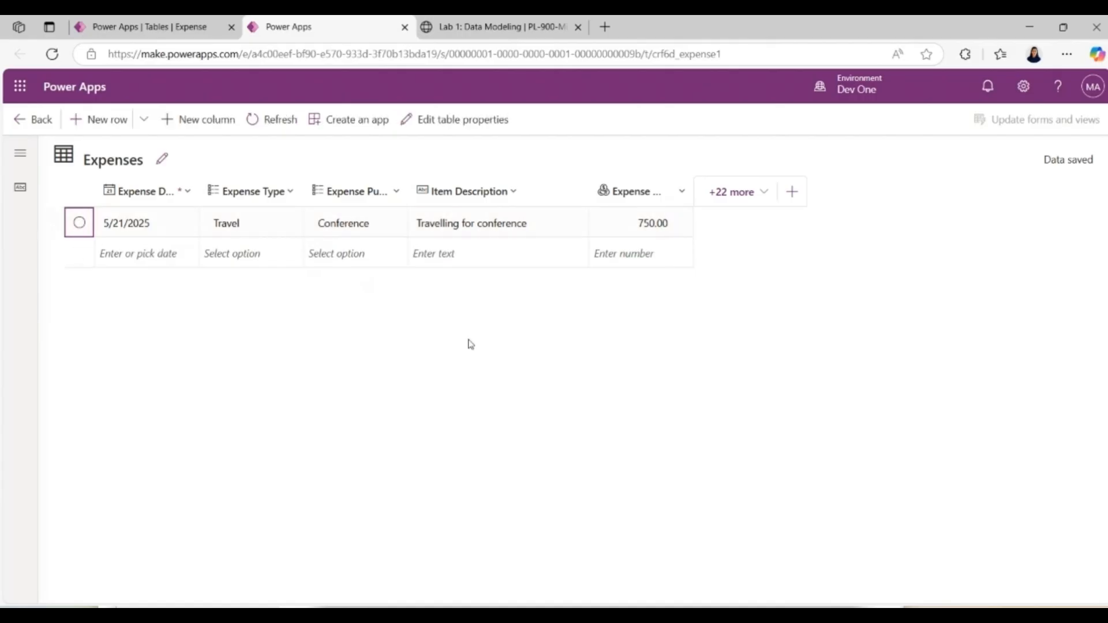